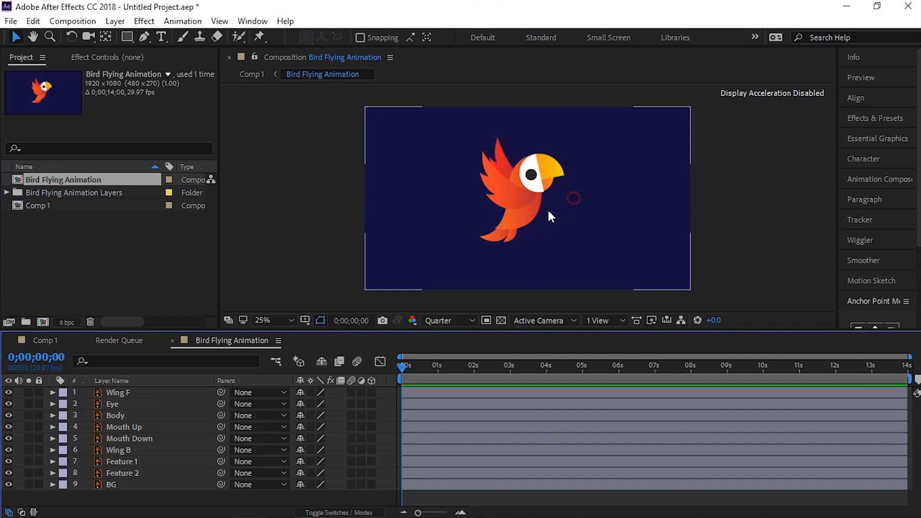
- Enlarge the composition view and toggle the visibility of the upper layers such as Wing F and Body to identify their bird parts
drag(581, 249, 549, 247)
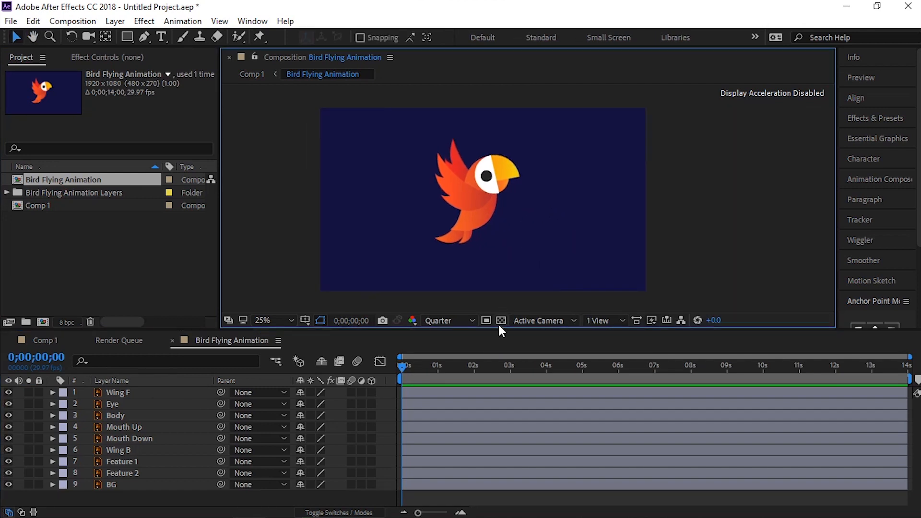
drag(499, 328, 502, 357)
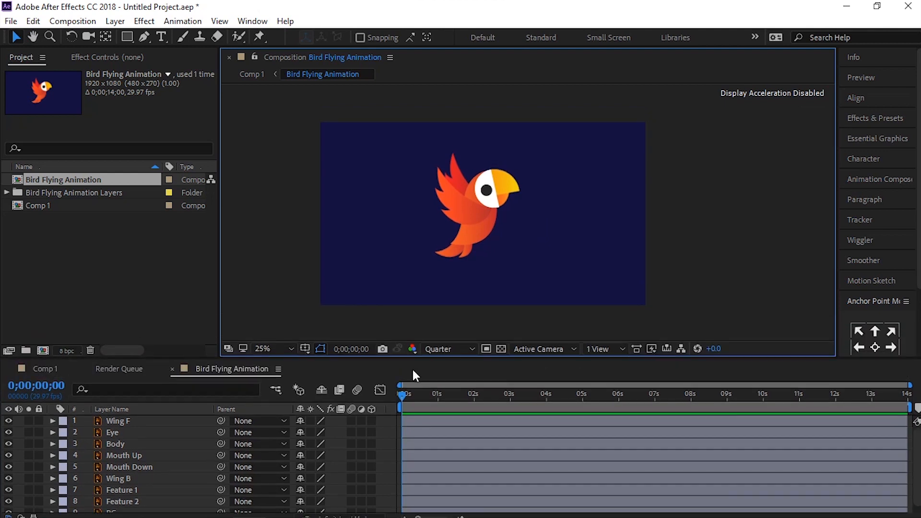
click(114, 420)
click(8, 421)
click(8, 421)
click(9, 433)
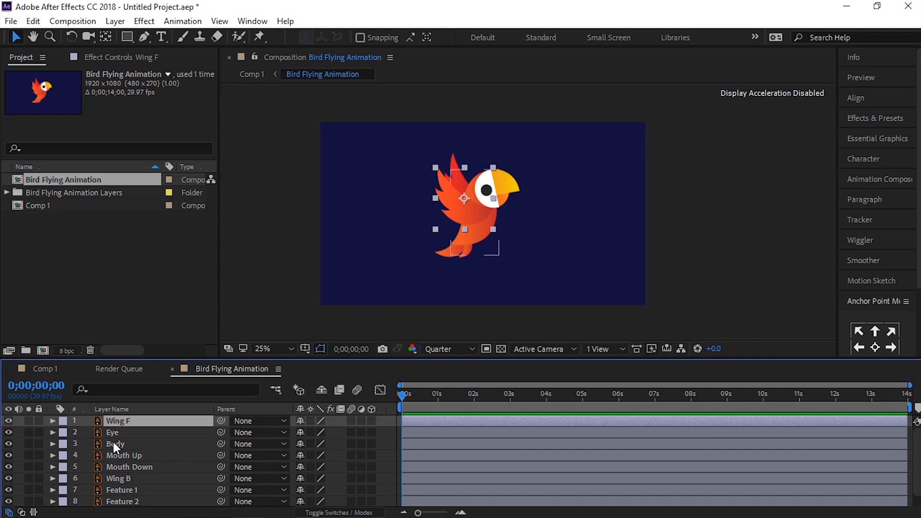
click(114, 444)
click(9, 444)
click(8, 444)
- Move the Wing F layer's anchor point to the front wing's shoulder, where it joins the body just below the face
click(548, 274)
key(grave)
scroll(413, 289, up, 1)
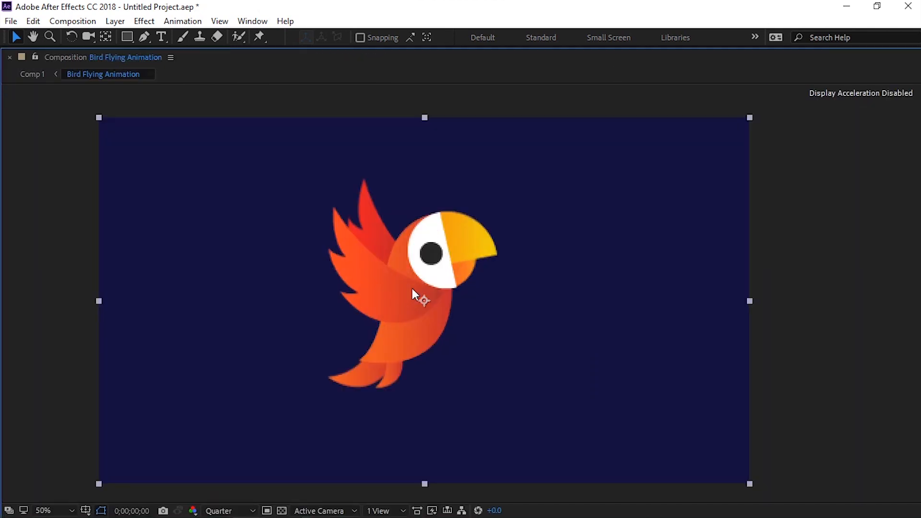
scroll(402, 309, up, 2)
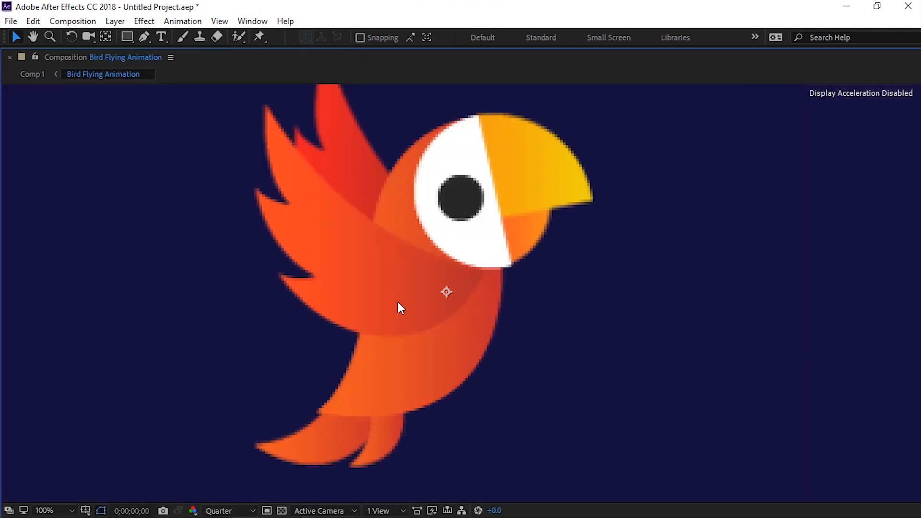
key(grave)
click(128, 421)
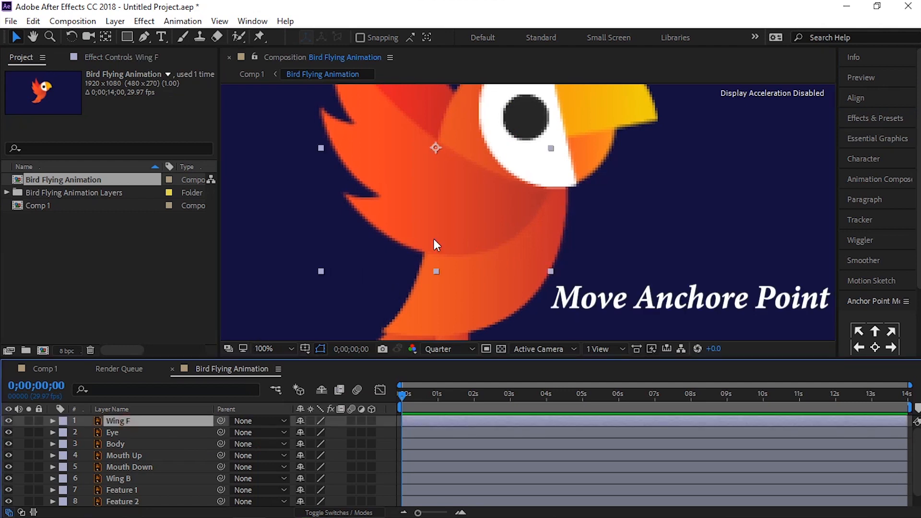
key(y)
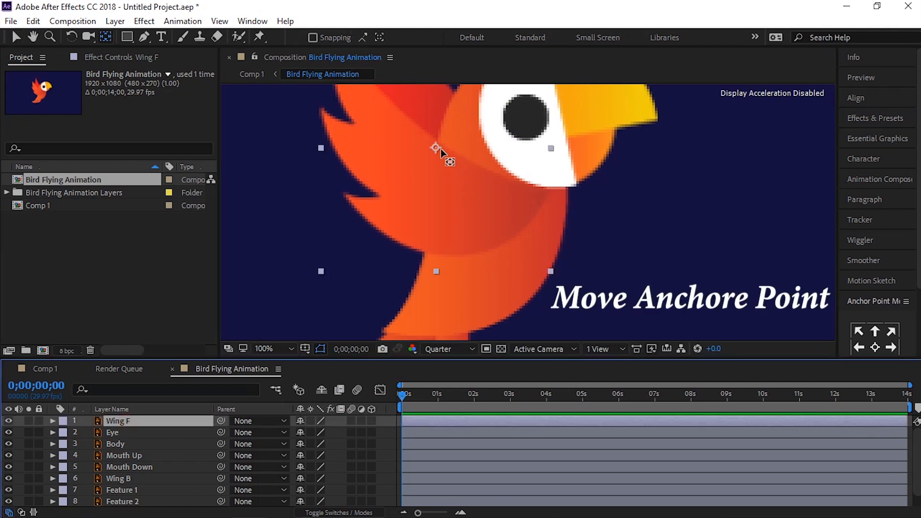
drag(441, 162, 540, 202)
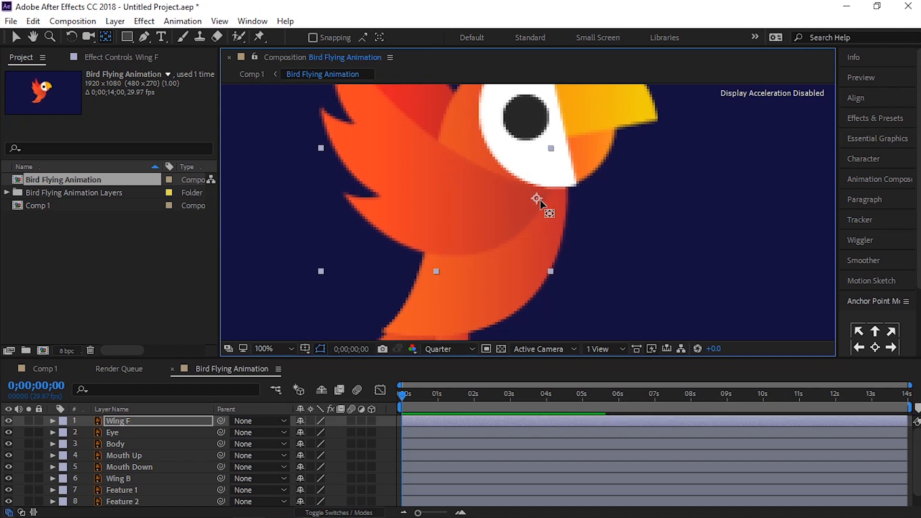
- Move the anchor points of Mouth Up and Mouth Down to the beak's hinge, where both halves meet the white face
click(116, 433)
click(120, 444)
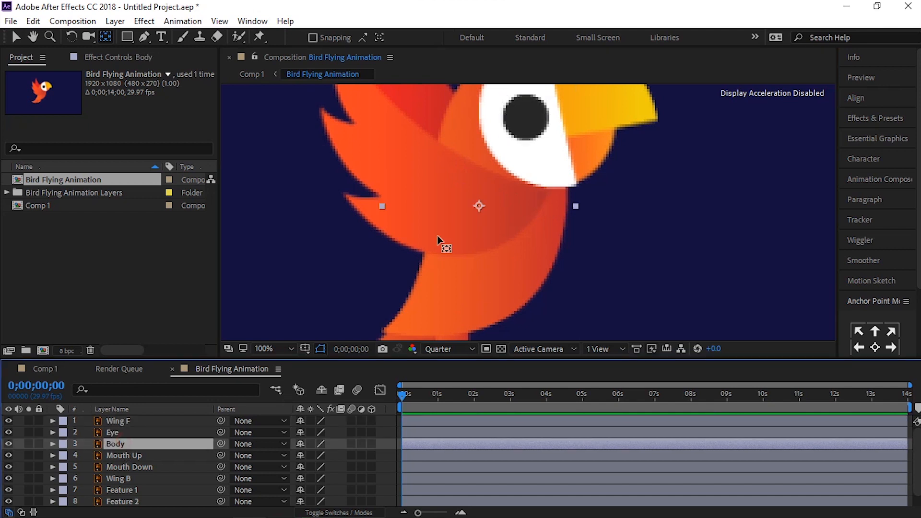
click(120, 456)
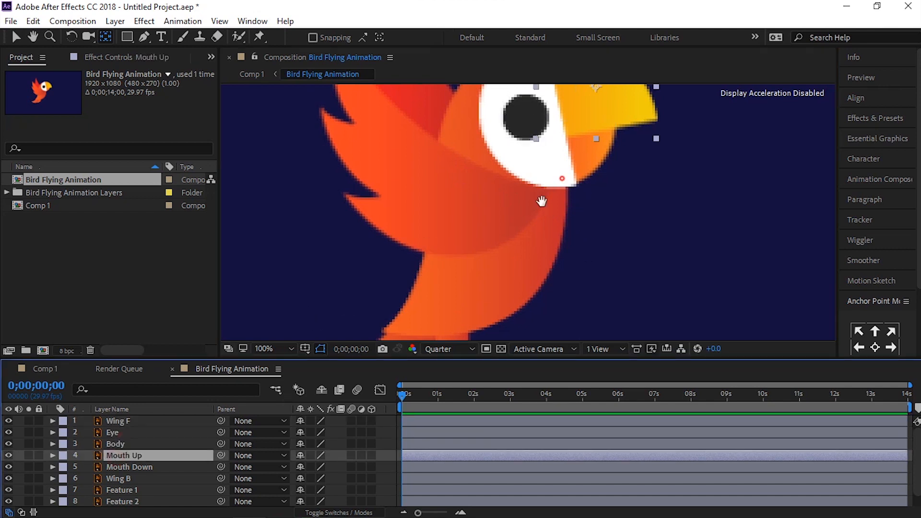
key(h)
drag(560, 201, 508, 265)
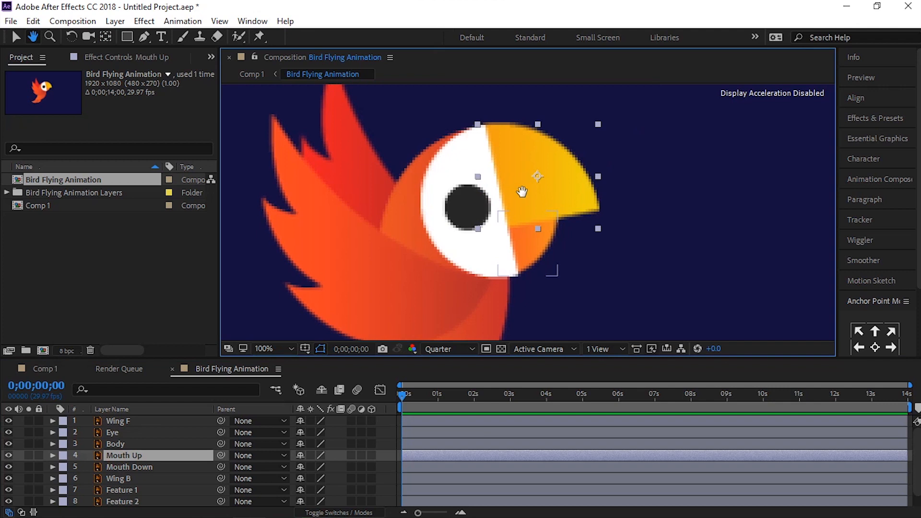
key(y)
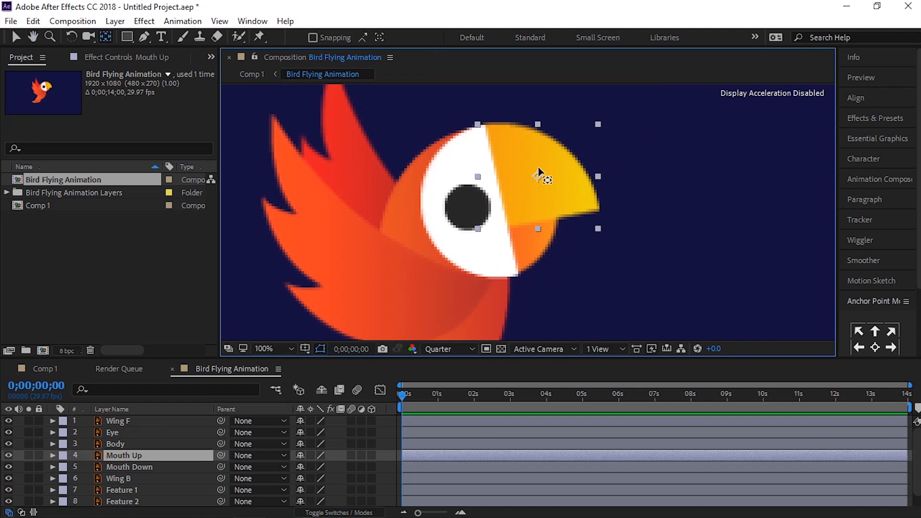
drag(537, 178, 512, 225)
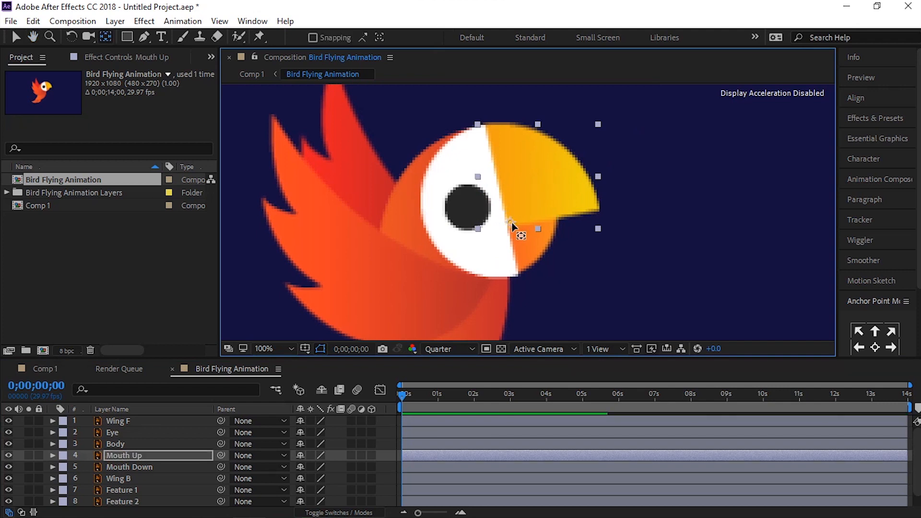
click(143, 468)
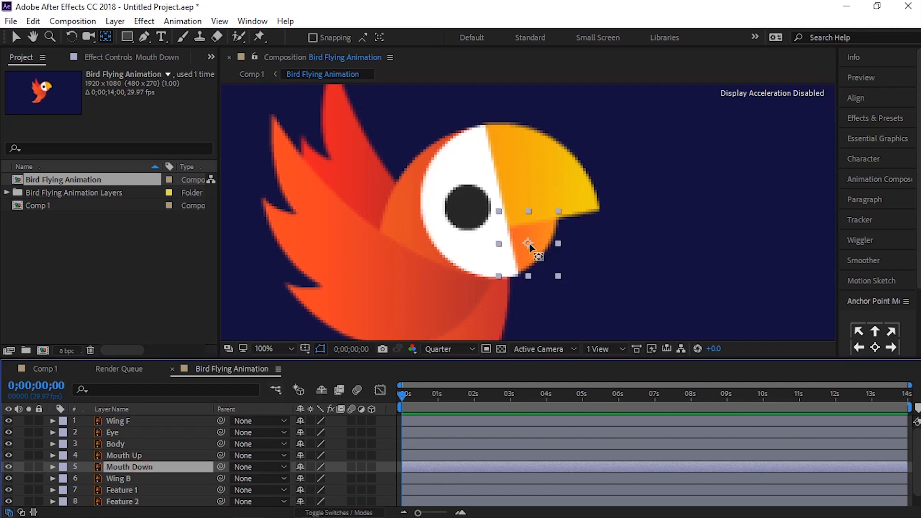
drag(528, 245, 512, 232)
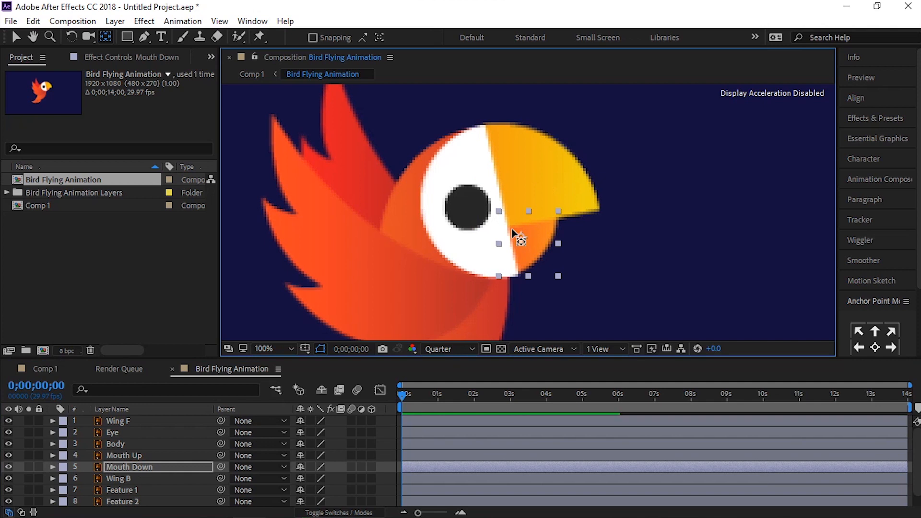
- Move the Wing B layer's anchor point to where the back wing meets the bird's body behind the head
click(133, 479)
drag(398, 197, 381, 223)
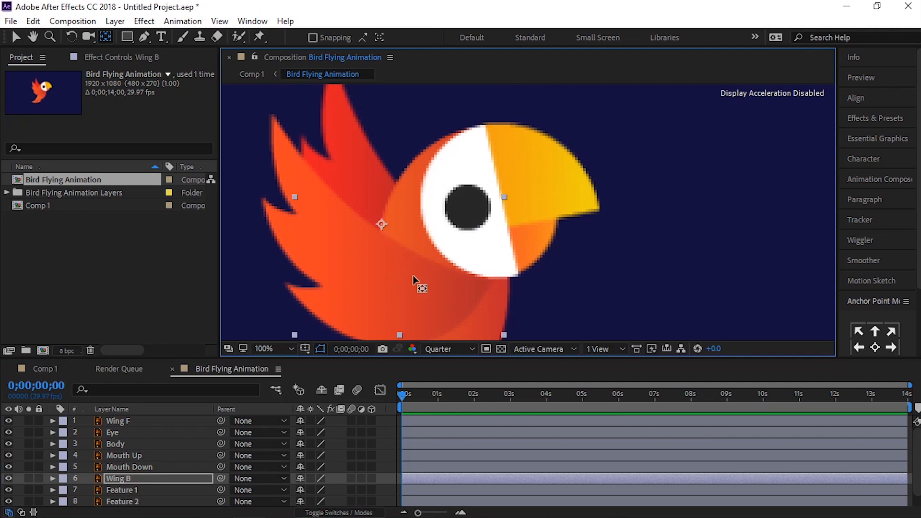
drag(414, 297, 432, 227)
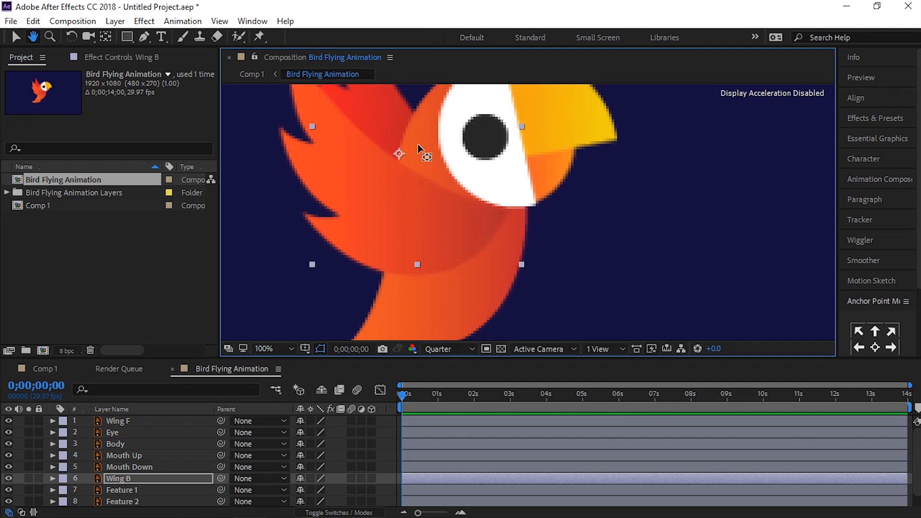
- Move the anchor points of Feature 1 and Feature 2 to where each tail feather joins the lower end of the body
scroll(414, 263, down, 3)
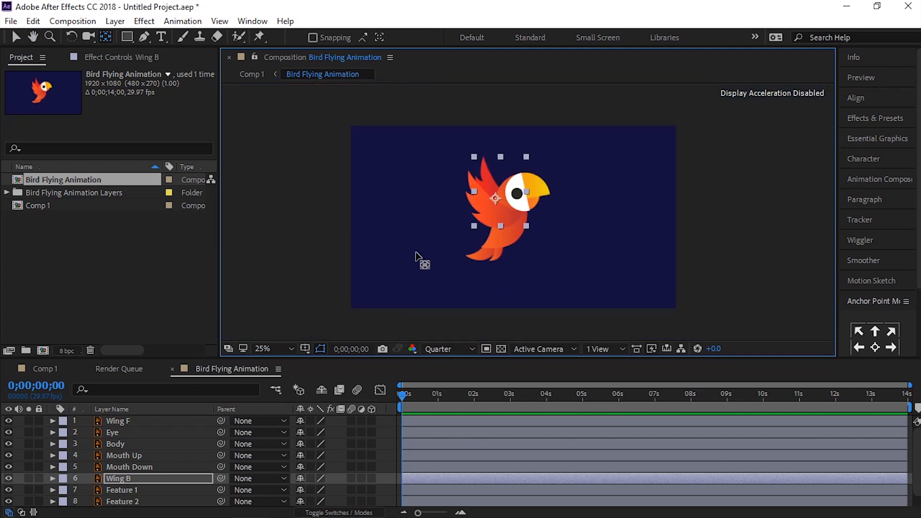
scroll(421, 263, up, 1)
drag(481, 253, 433, 215)
click(135, 487)
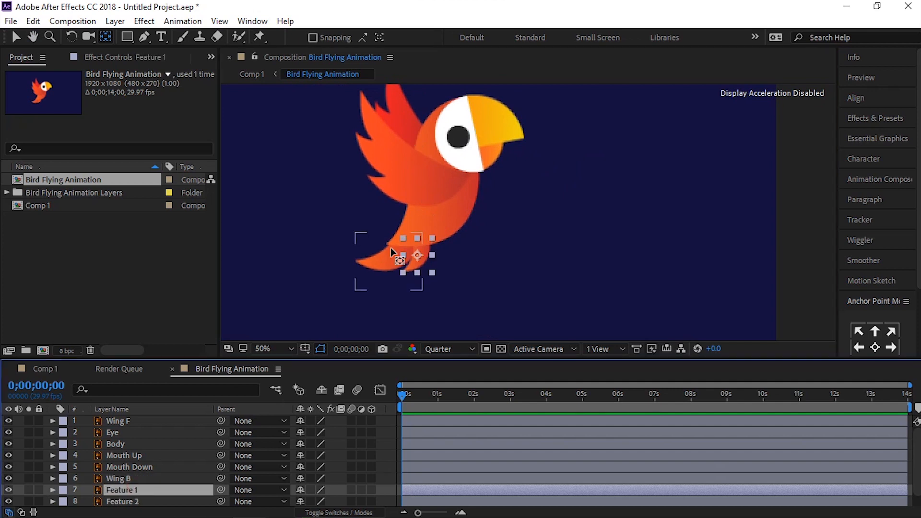
scroll(405, 265, up, 2)
drag(306, 302, 305, 283)
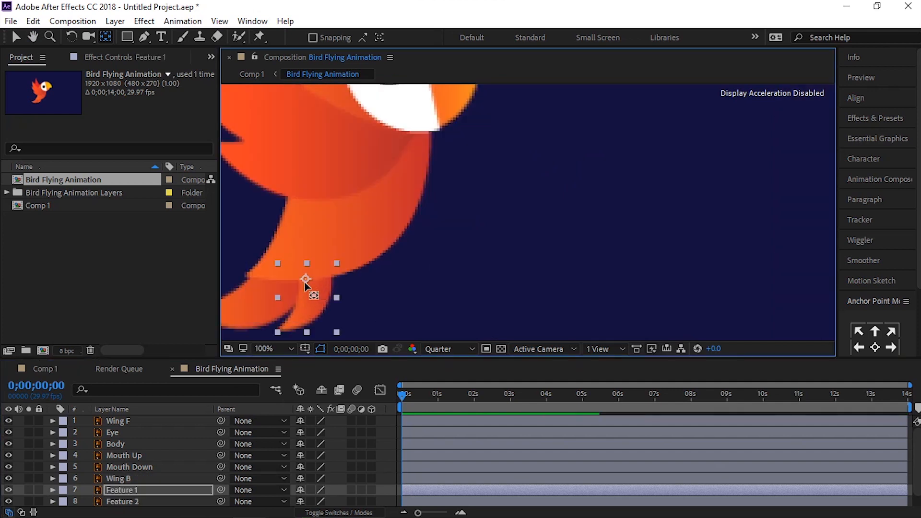
drag(305, 283, 484, 237)
key(h)
key(y)
scroll(96, 475, down, 1)
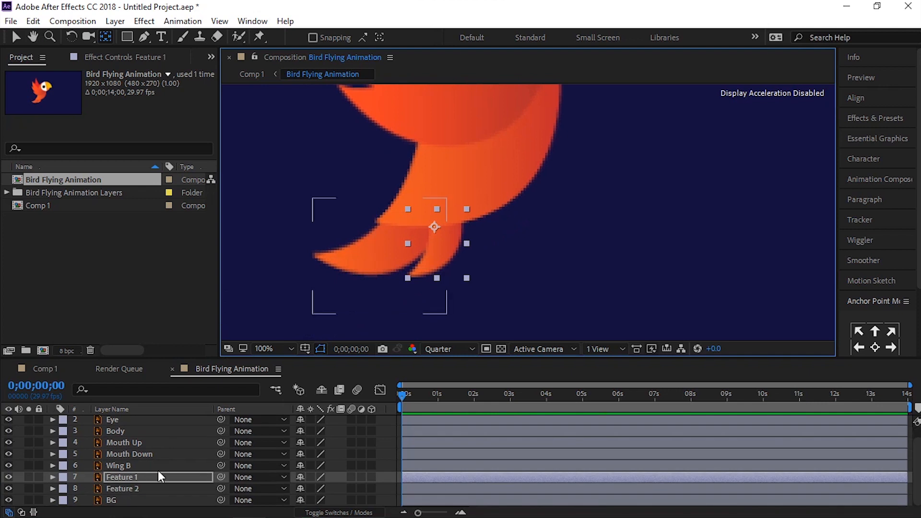
click(122, 488)
drag(379, 257, 429, 230)
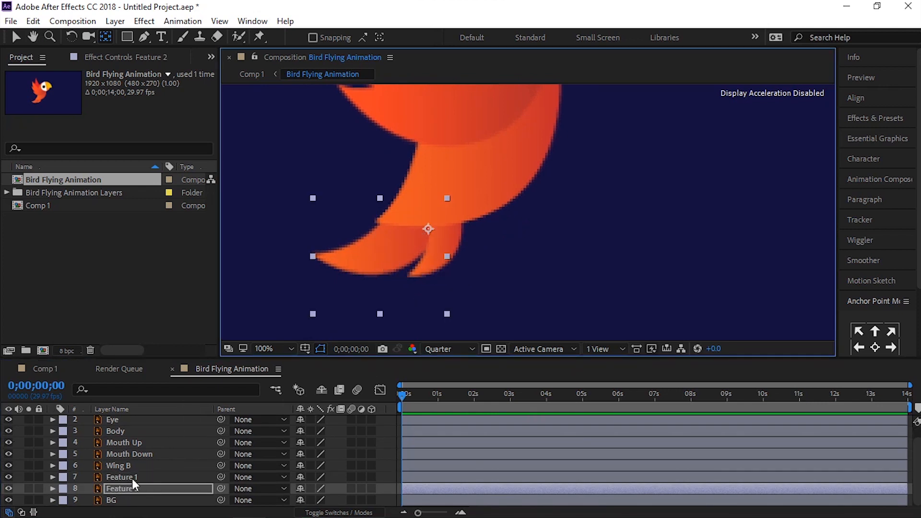
- Lock the BG layer and bring the whole bird back into view
click(126, 501)
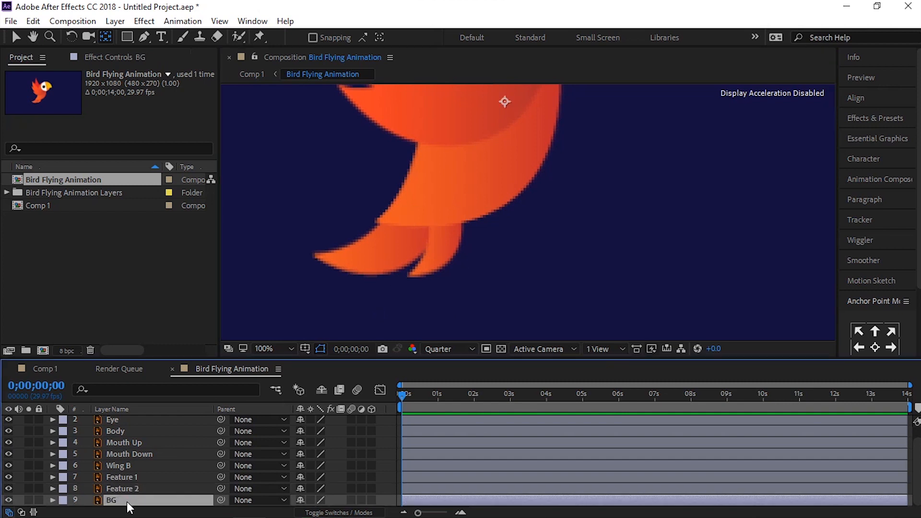
click(40, 500)
scroll(492, 220, down, 2)
drag(519, 176, 495, 240)
- Test the Mouth Up layer's rotation around its anchor point at values up to 21°, and reset it to 0°
key(v)
click(524, 160)
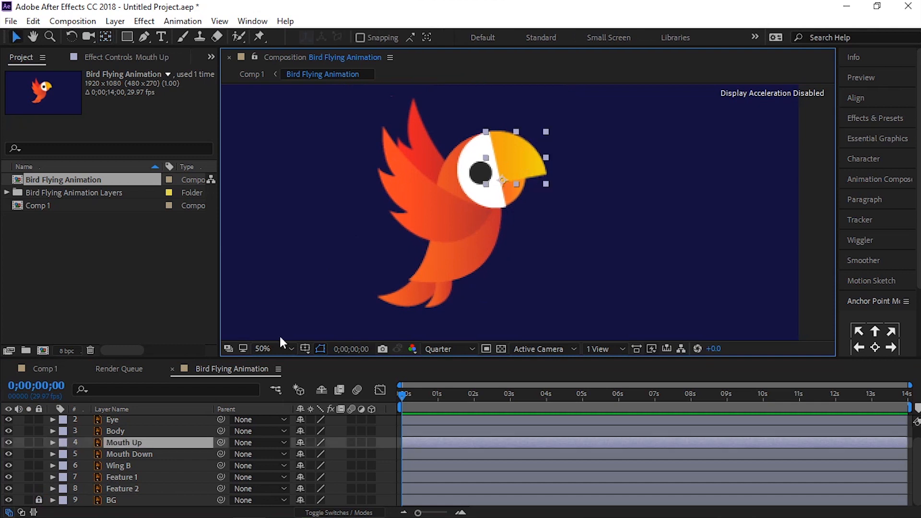
key(r)
click(314, 454)
key(Down)
key(Down)
key(Down)
key(Down)
key(Down)
key(Down)
key(Down)
key(Down)
key(Down)
key(Down)
key(Down)
key(Down)
key(Down)
key(Down)
key(Down)
key(Down)
key(Down)
key(Down)
key(Down)
key(Down)
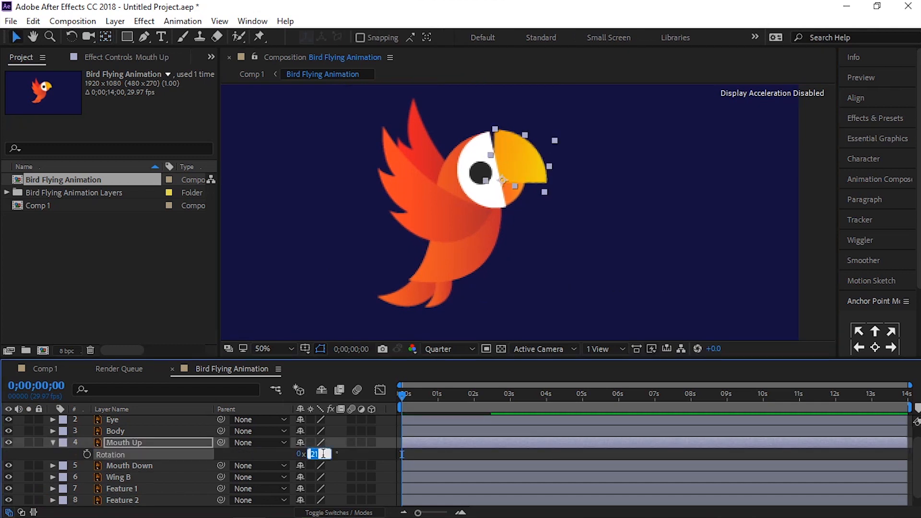
key(shift+Up)
key(shift+Up)
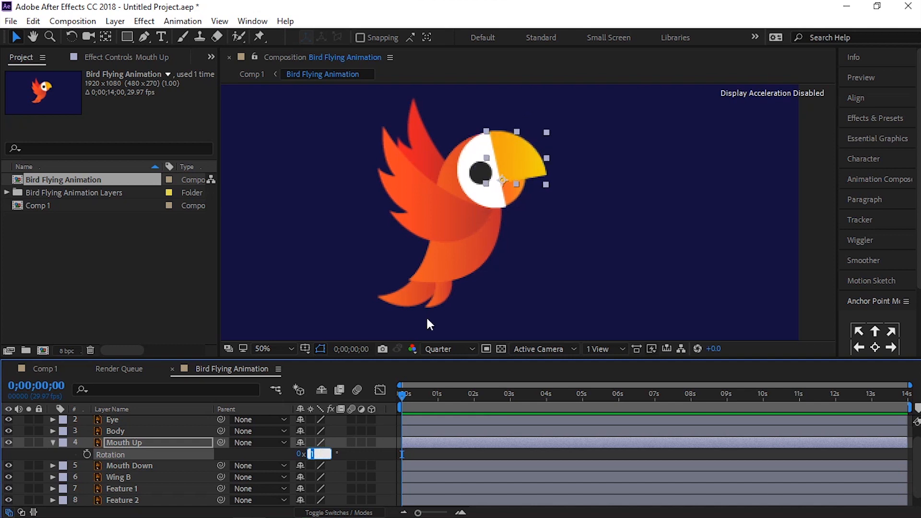
key(Down)
key(Return)
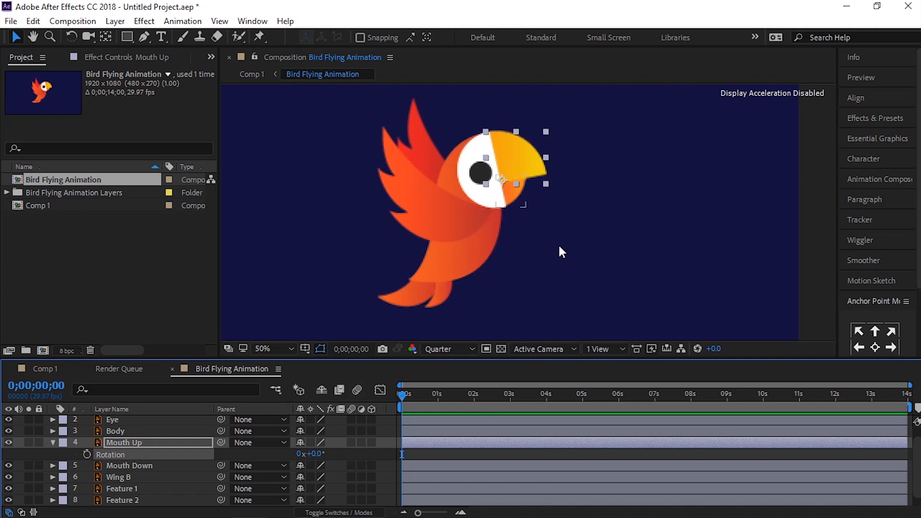
- Undo the accidental move of the Mouth Up layer and nudge its anchor point closer to the face edge at the beak's hinge
scroll(516, 146, up, 2)
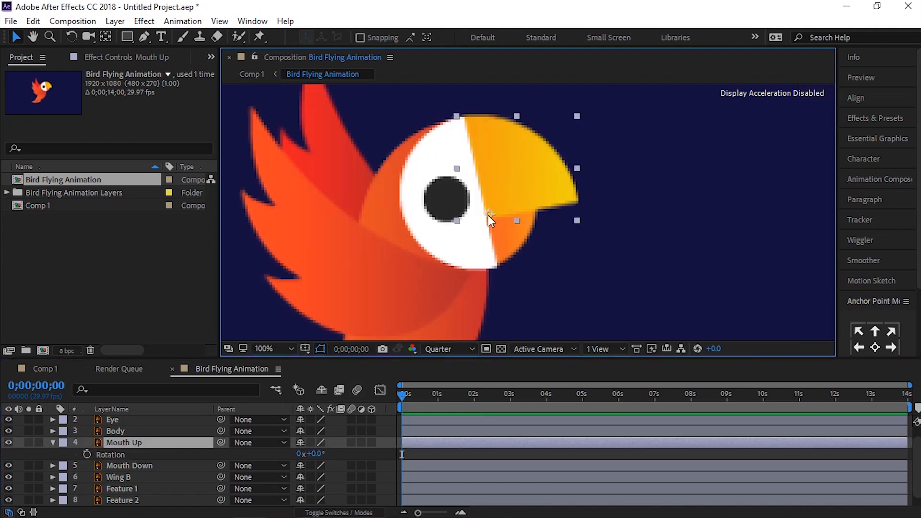
drag(484, 211, 483, 210)
key(ctrl+z)
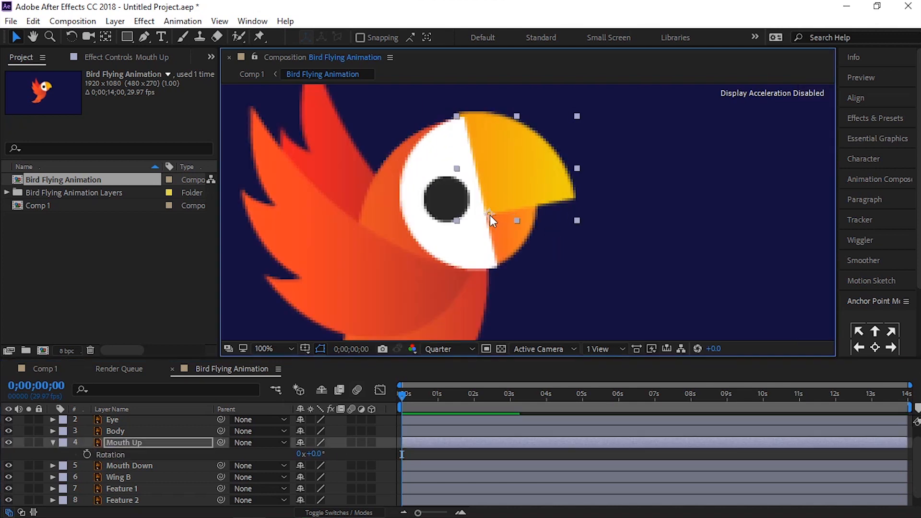
key(y)
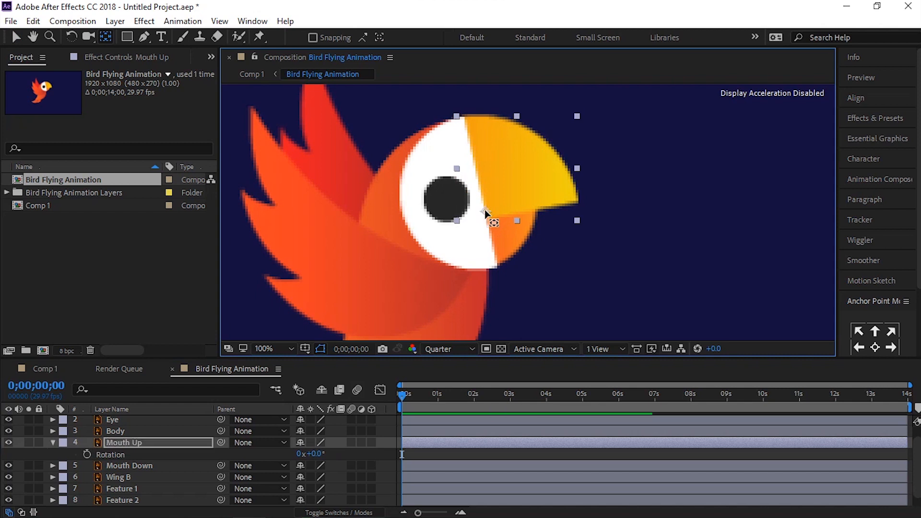
- Try opening the beak with the Rotation tool by turning Mouth Up to -38.1° and Mouth Down the opposite way, and undo both rotations
key(w)
drag(533, 189, 532, 133)
key(v)
click(514, 234)
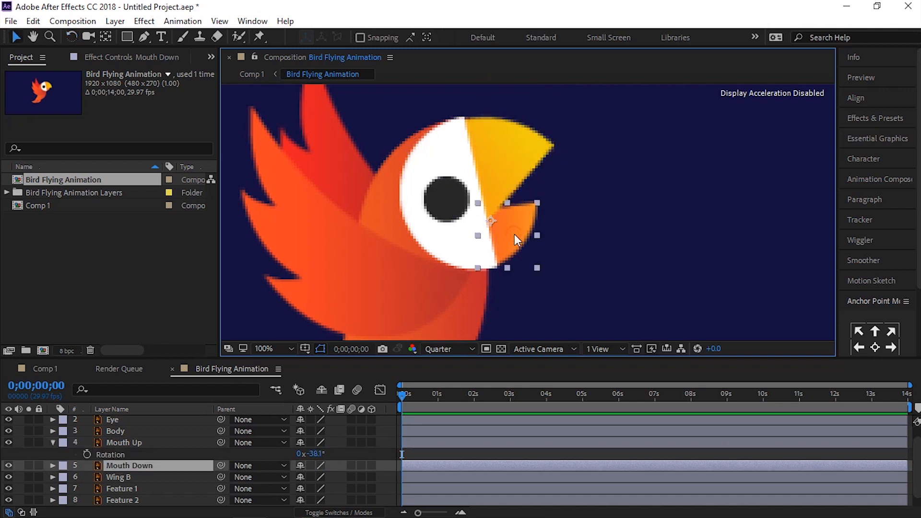
key(w)
drag(516, 215, 564, 232)
key(v)
click(583, 221)
key(ctrl+z)
key(ctrl+Up)
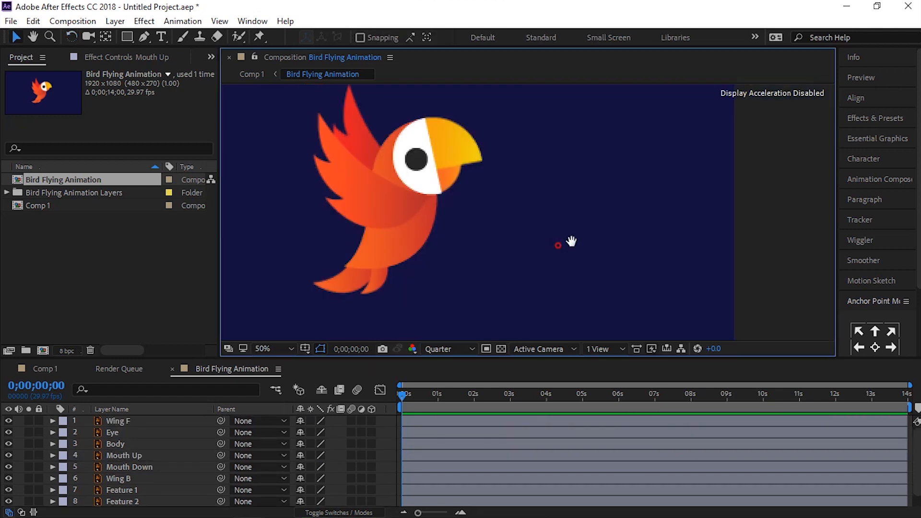
- Parent the Wing F and Eye layers to the Body layer
drag(571, 241, 631, 241)
click(154, 422)
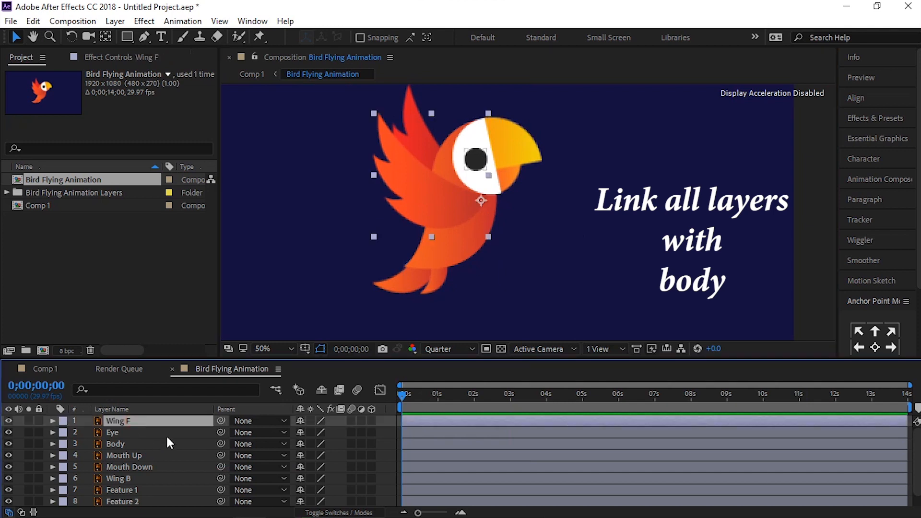
ctrl+click(114, 434)
drag(222, 419, 143, 446)
- Parent the Mouth Up, Mouth Down, Wing B, Feature 1 and Feature 2 layers to the Body layer
click(137, 455)
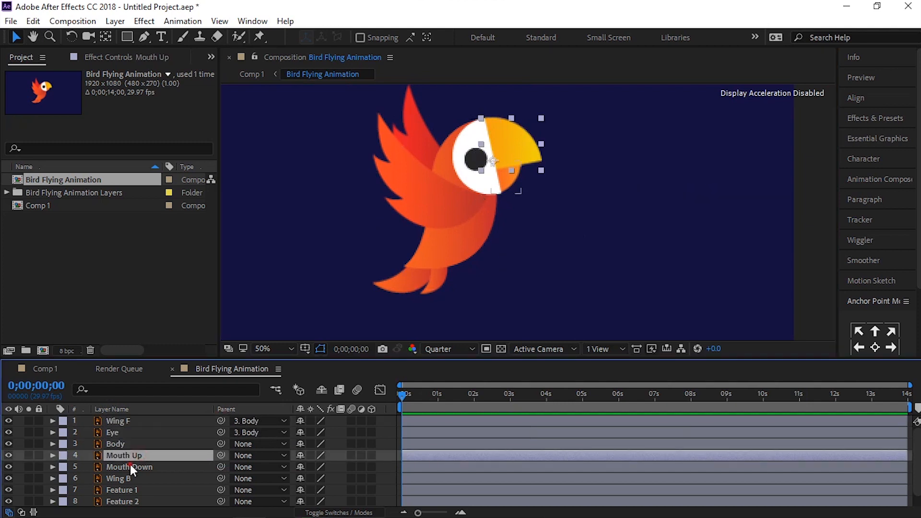
ctrl+click(131, 468)
ctrl+click(125, 479)
ctrl+click(125, 488)
ctrl+click(128, 499)
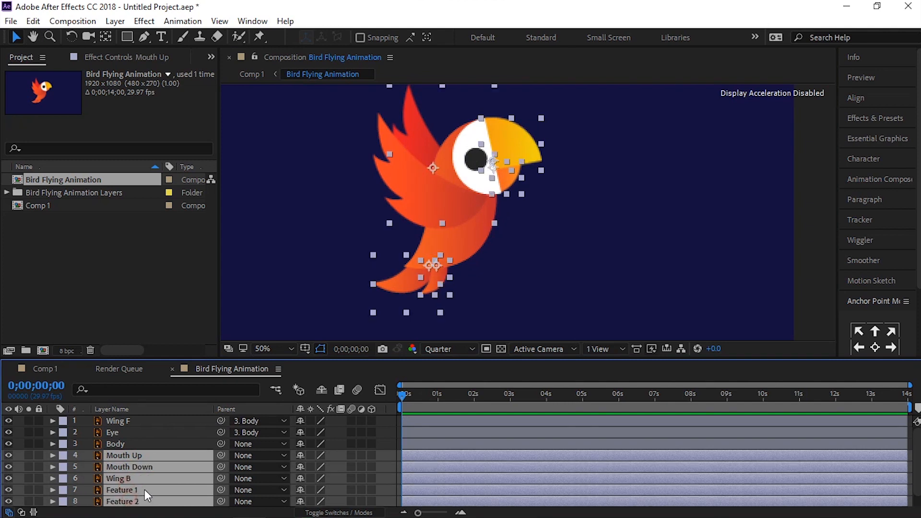
drag(222, 466, 143, 438)
- Try moving the Body layer sideways in the composition to check that the parented parts follow, and return it to its place
click(137, 442)
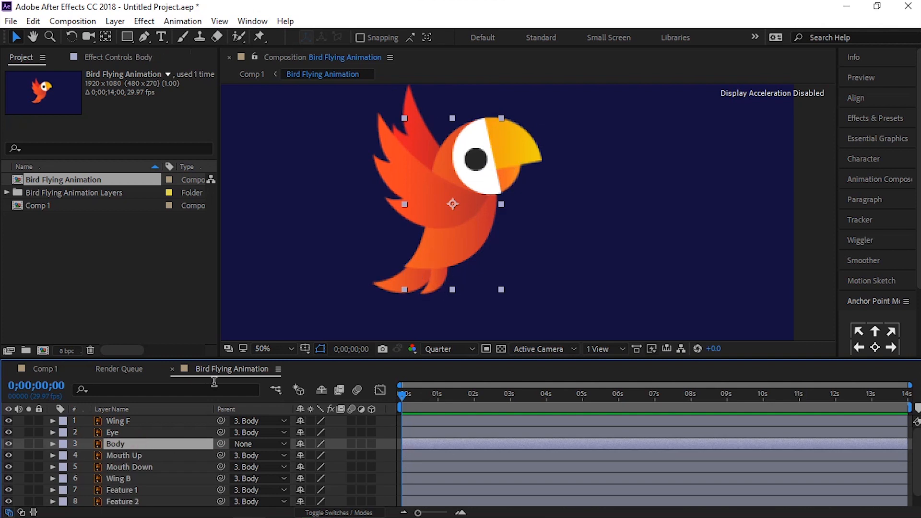
click(446, 243)
drag(520, 224, 392, 238)
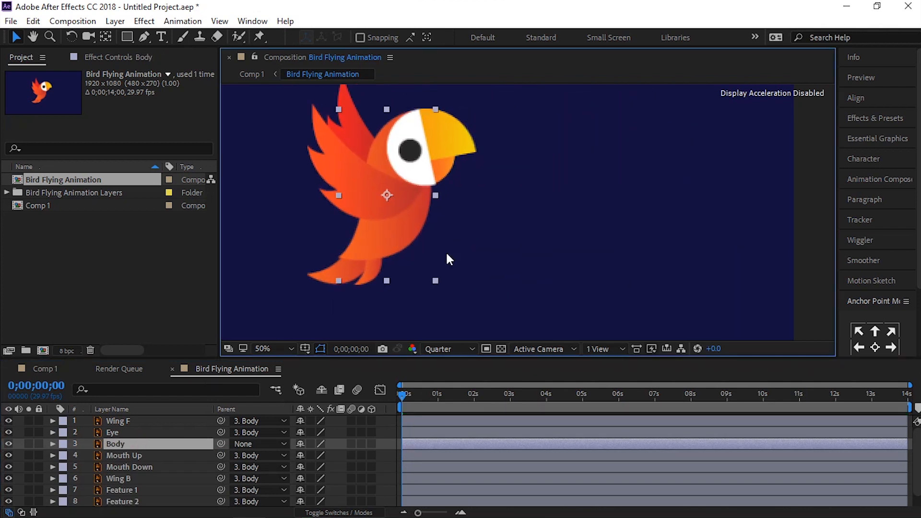
click(522, 221)
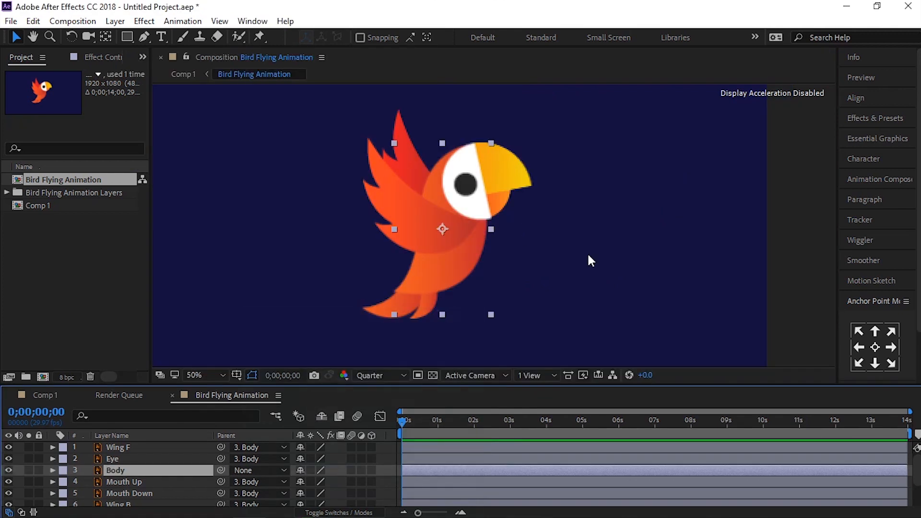
- Show the Body layer's Position property and set its first keyframe at 0;00;00;00
scroll(588, 255, down, 1)
drag(557, 255, 514, 243)
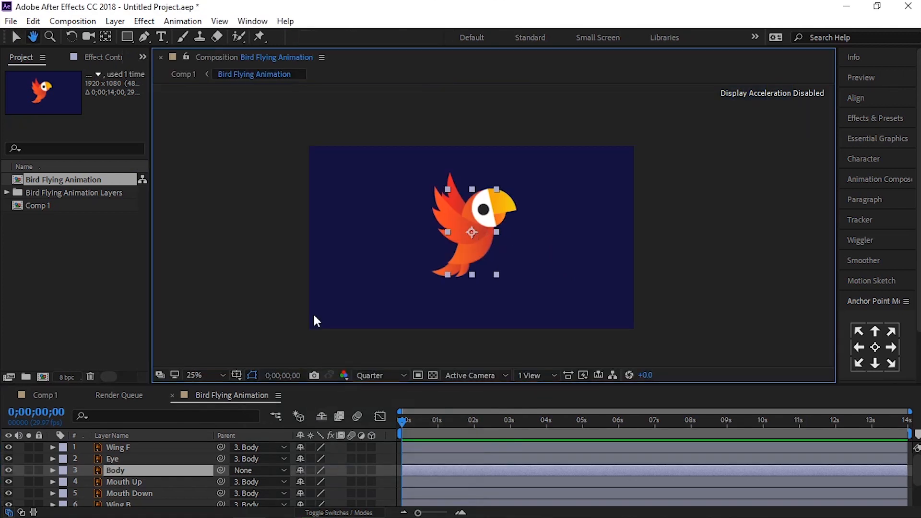
key(v)
click(122, 467)
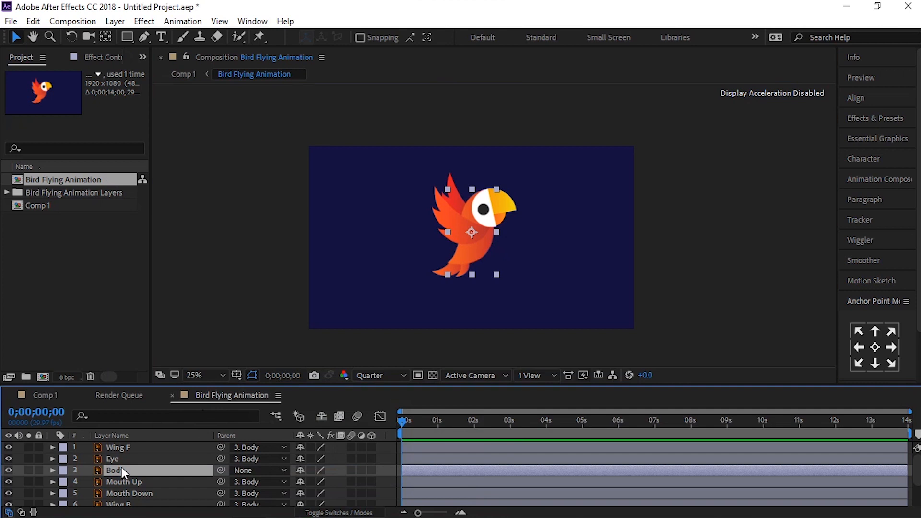
key(p)
click(87, 482)
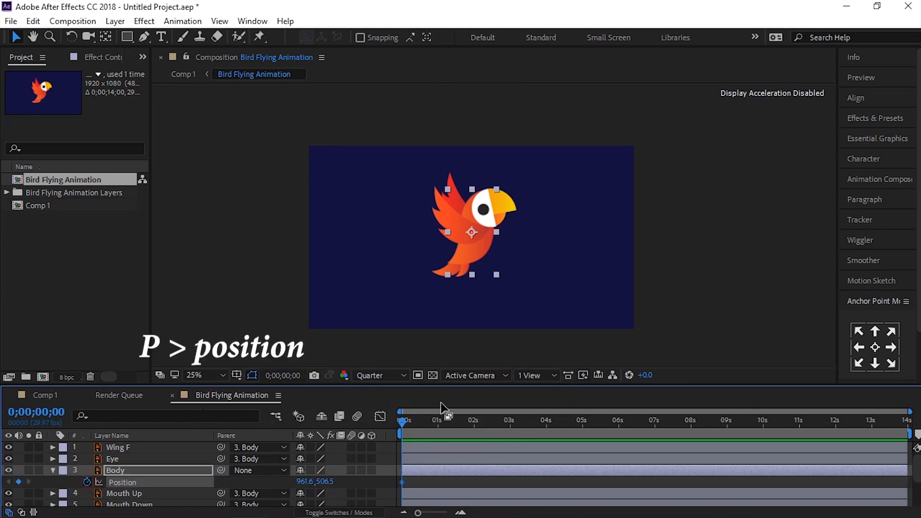
- Keyframe Body's unchanged Position at about 1.5 seconds, and add a keyframe at about 0.8 seconds with the bird moved slightly down
click(439, 418)
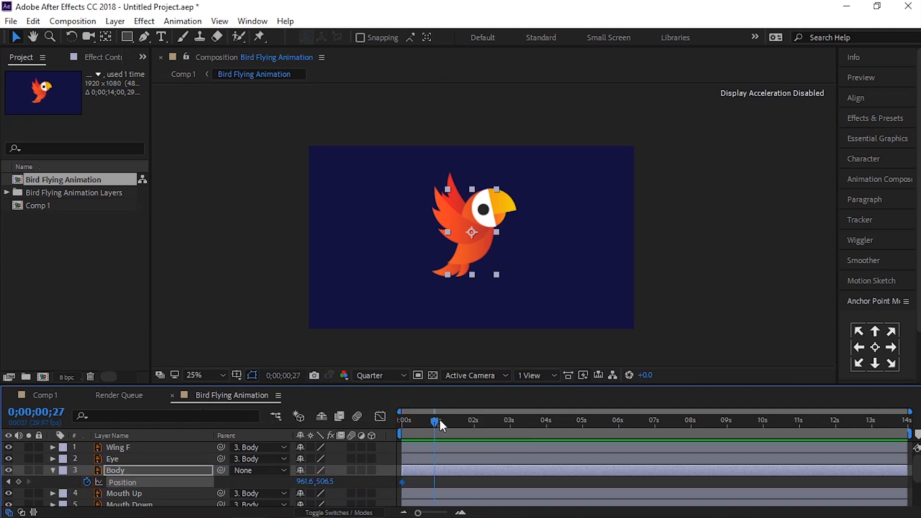
drag(439, 419, 457, 424)
click(19, 480)
drag(439, 418, 428, 427)
drag(328, 481, 361, 482)
- End the work area at 0;00;01;22 and preview the body's up-and-down motion
click(463, 418)
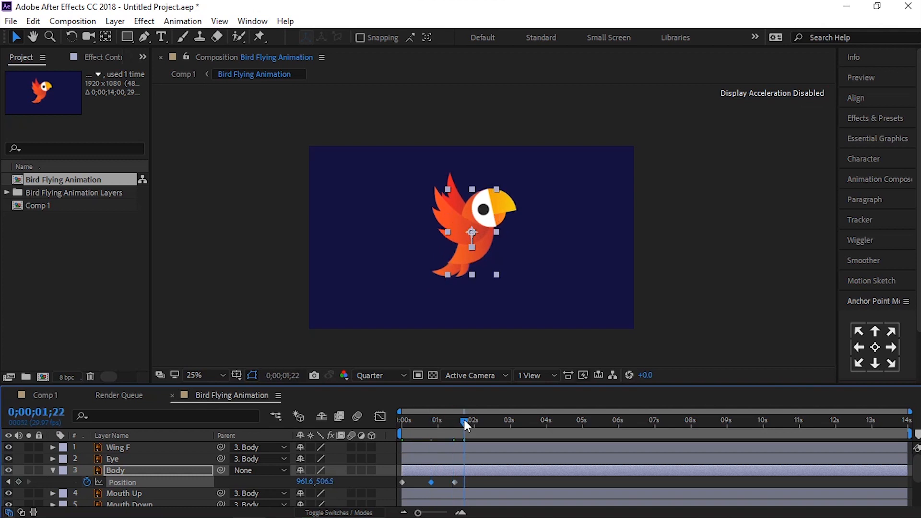
key(n)
key(space)
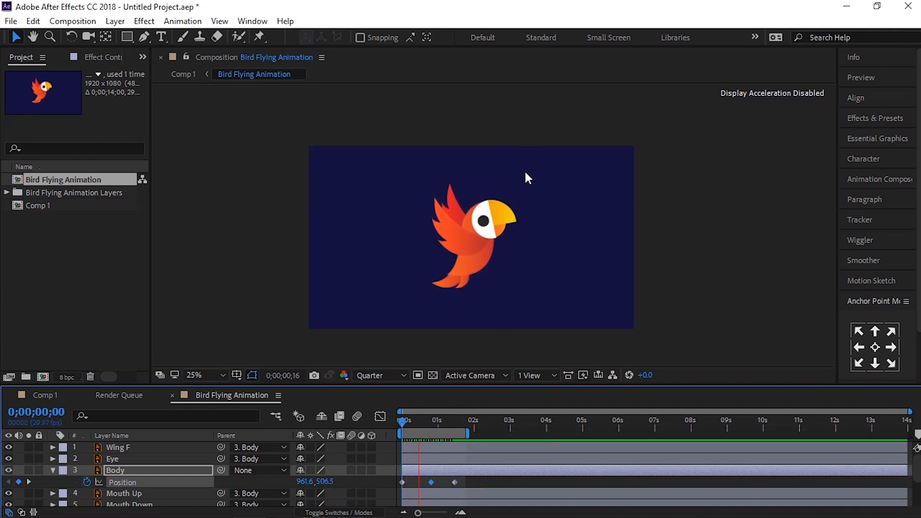
key(space)
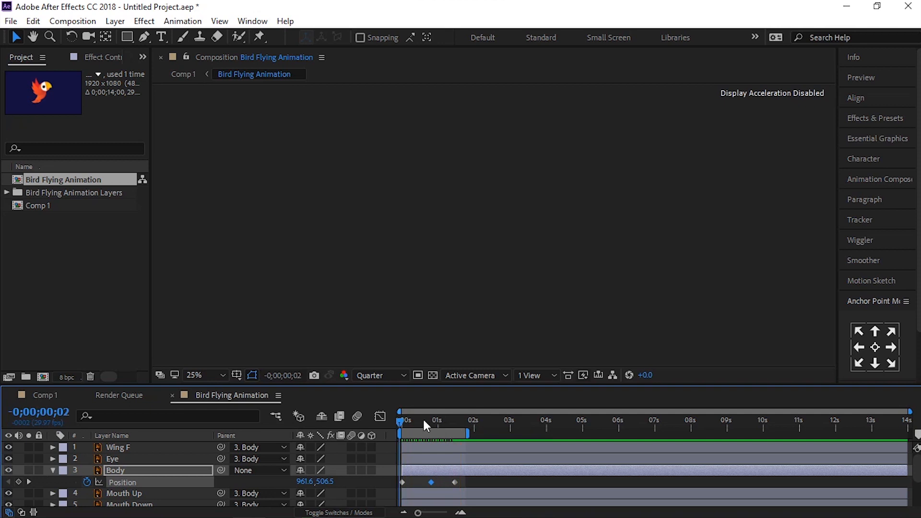
- Add a Rotation keyframe of 13° to the Body layer at 0;00;00;00 and preview the result
click(400, 424)
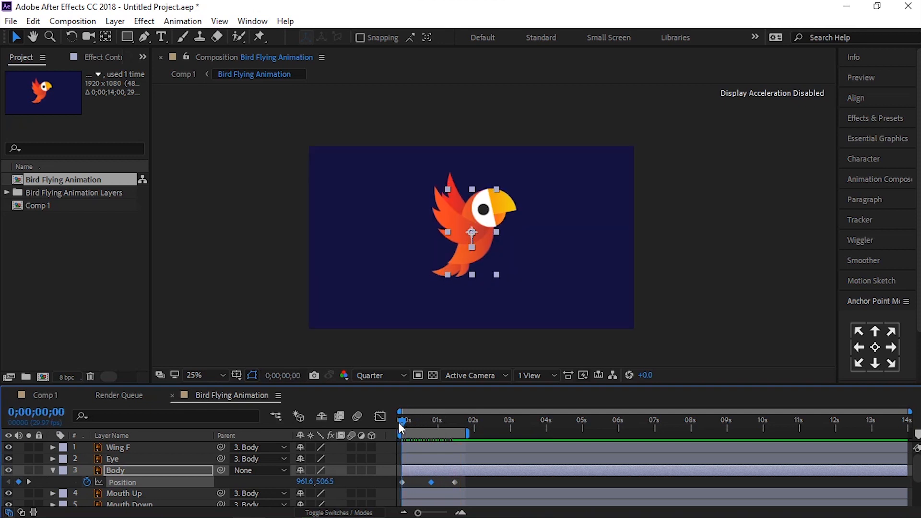
click(116, 471)
key(r)
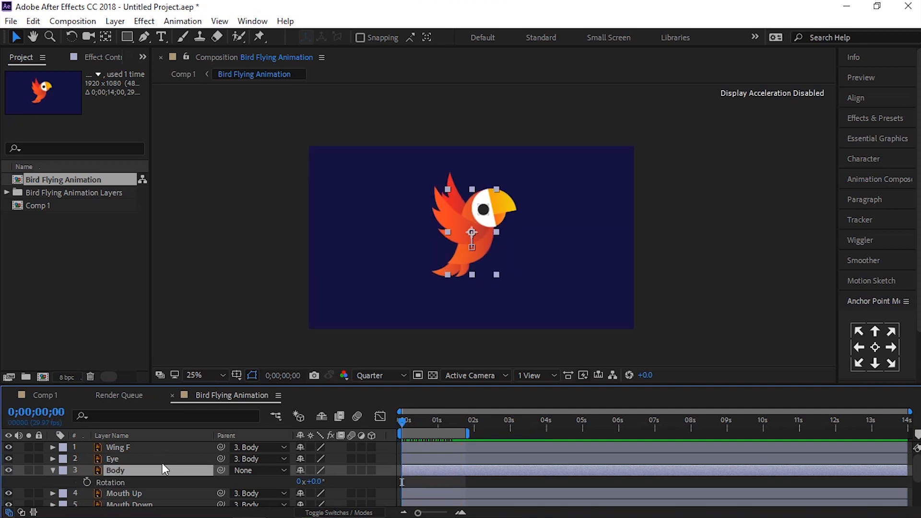
click(87, 482)
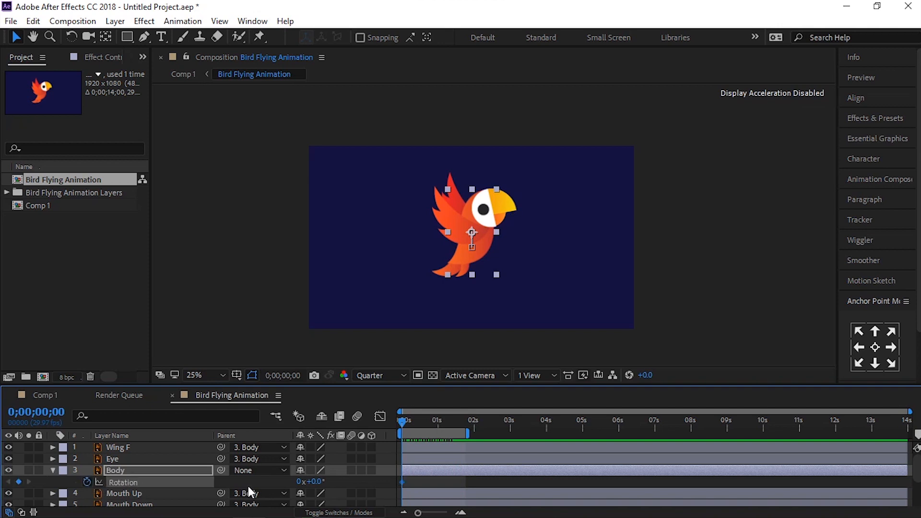
drag(319, 481, 335, 490)
key(space)
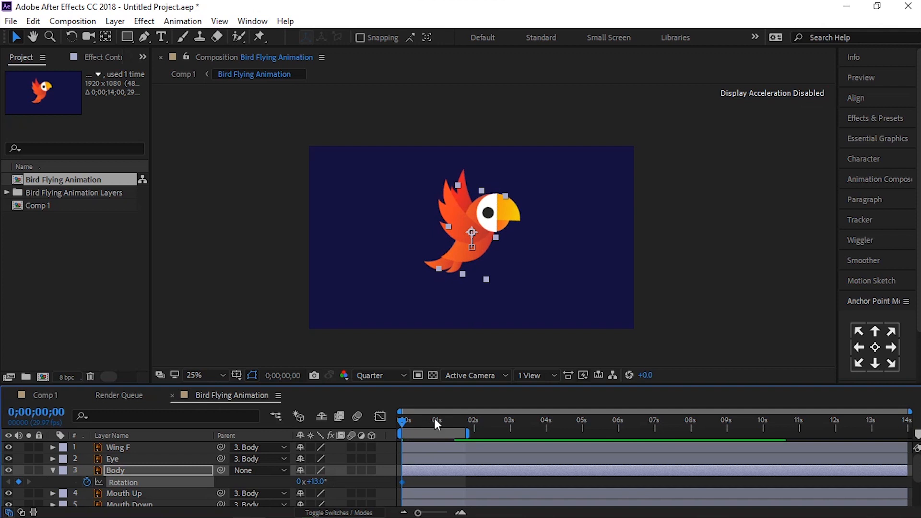
key(space)
- Apply Easy Ease to all Position and Rotation keyframes of the Body layer and collapse its properties
key(u)
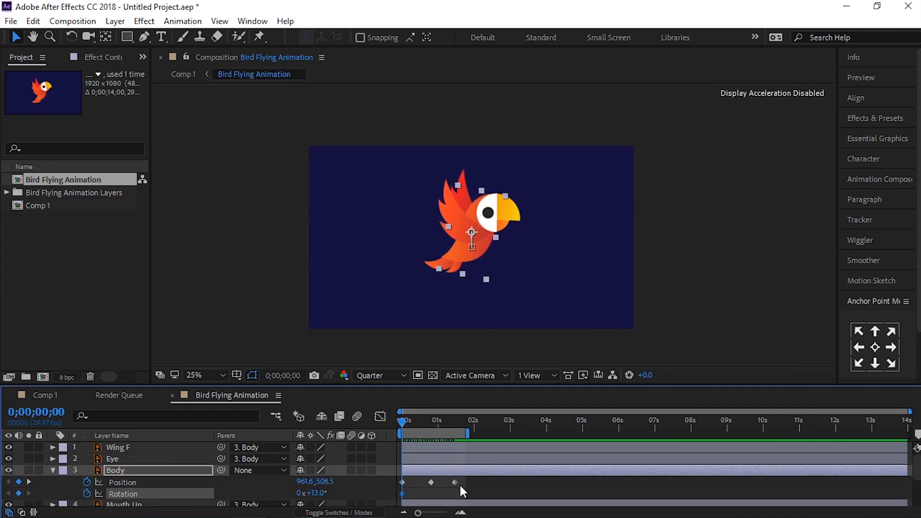
right_click(419, 473)
mouse_move(533, 473)
click(615, 381)
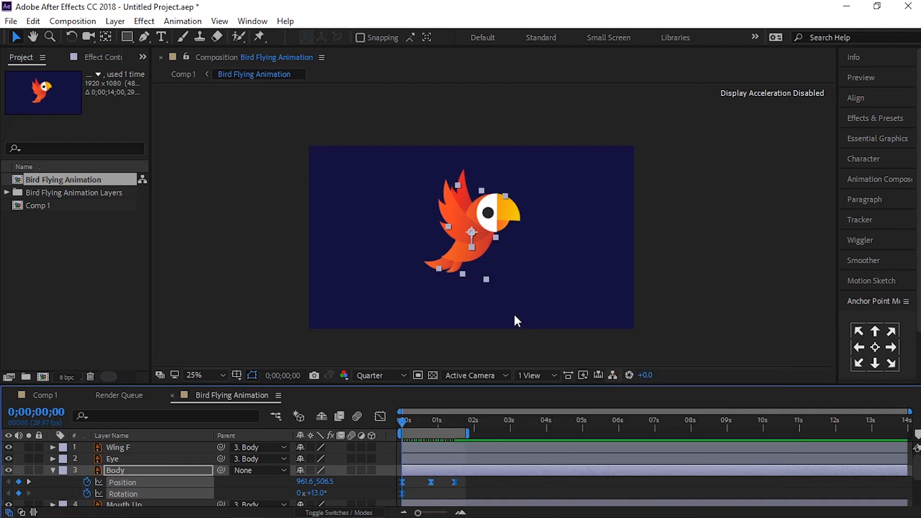
click(514, 315)
scroll(514, 315, up, 1)
click(54, 470)
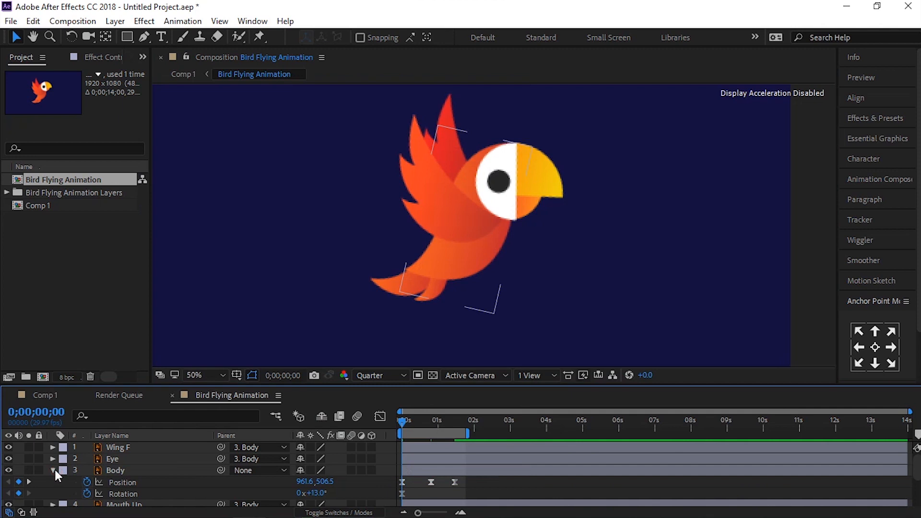
click(53, 467)
- Try pulling the Wing F layer away from the body, and undo the move
click(139, 447)
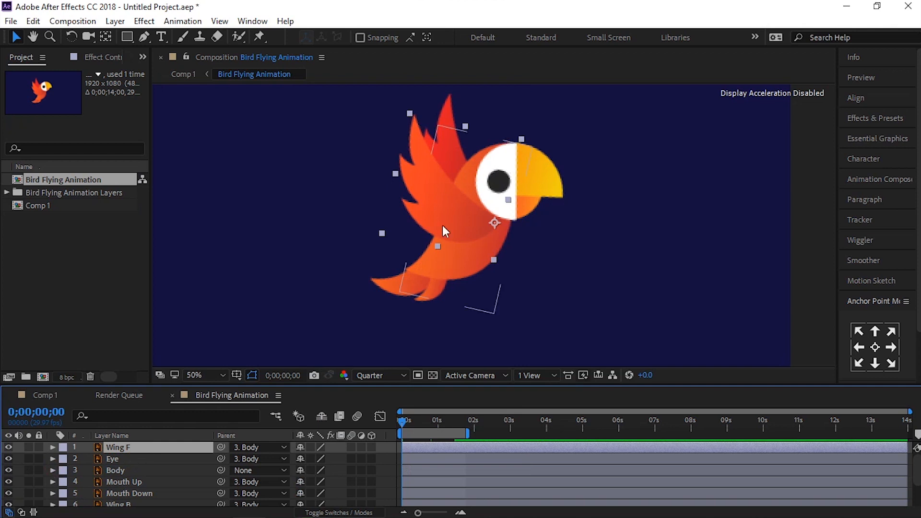
drag(446, 215, 440, 213)
drag(316, 226, 317, 221)
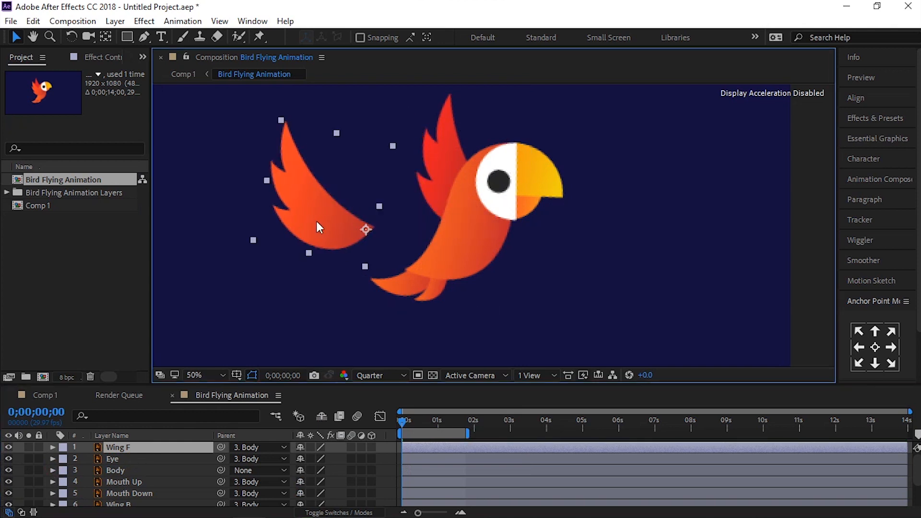
key(ctrl+z)
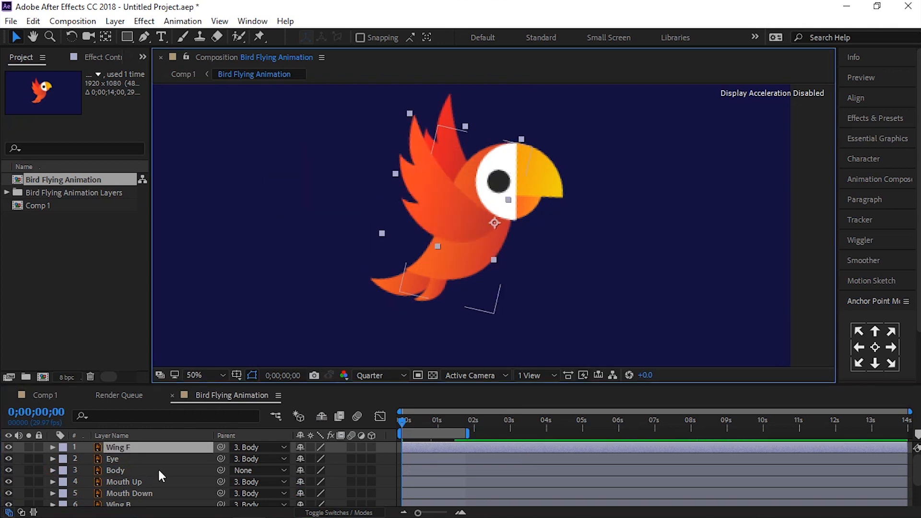
- Enlarge the timeline area and set Scale keyframes for Wing F and Wing B at 0;00;00;00
scroll(157, 468, down, 2)
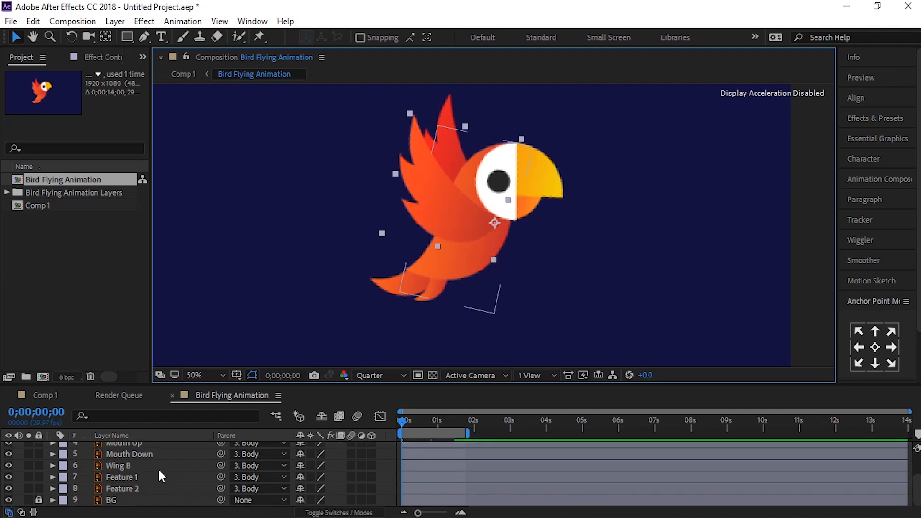
scroll(157, 467, up, 2)
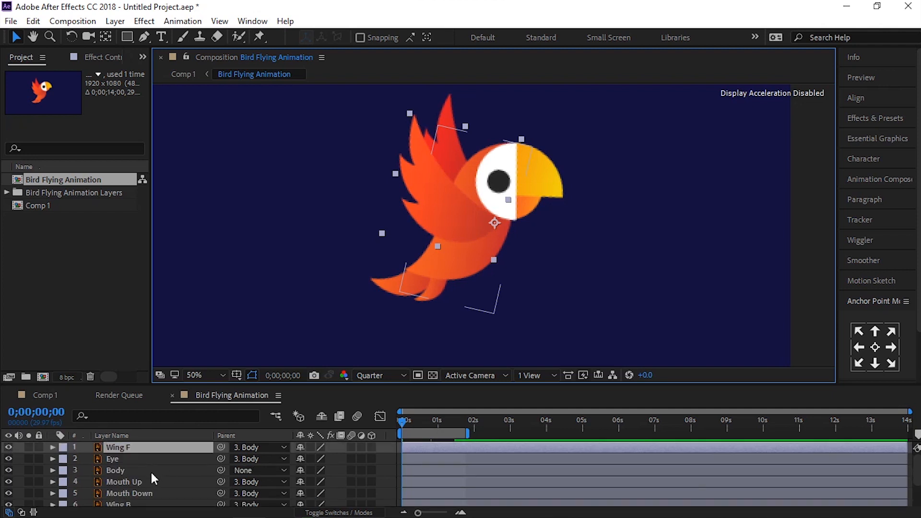
drag(255, 384, 257, 341)
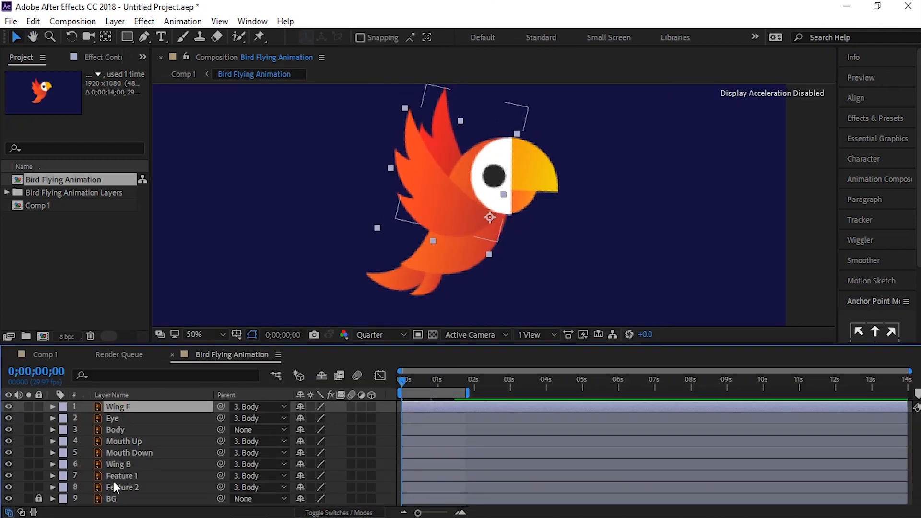
ctrl+click(119, 464)
key(s)
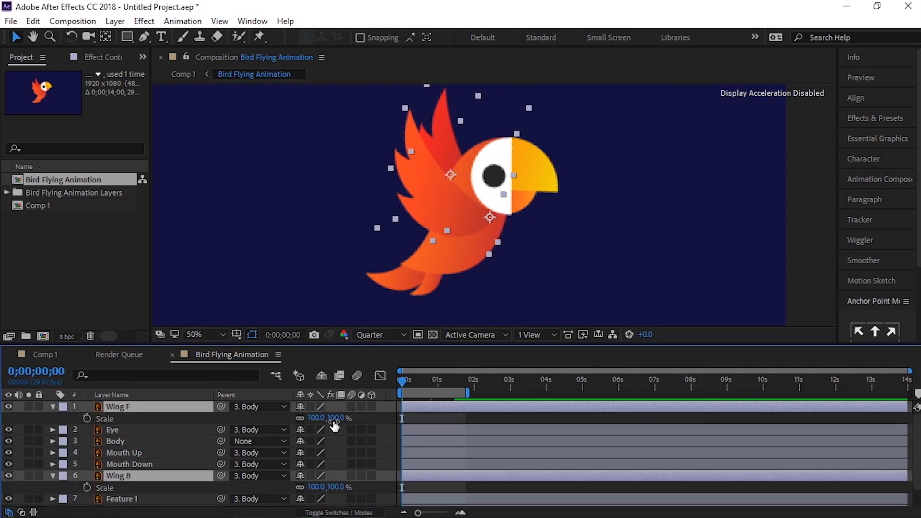
click(87, 418)
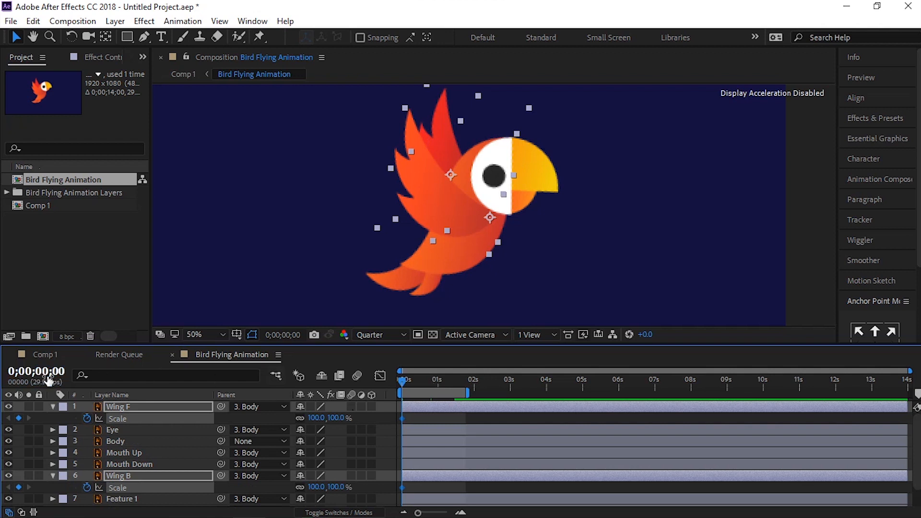
- Add Scale keyframes of 100% to Wing F and Wing B at 0;00;00;07
key(alt+shift+j)
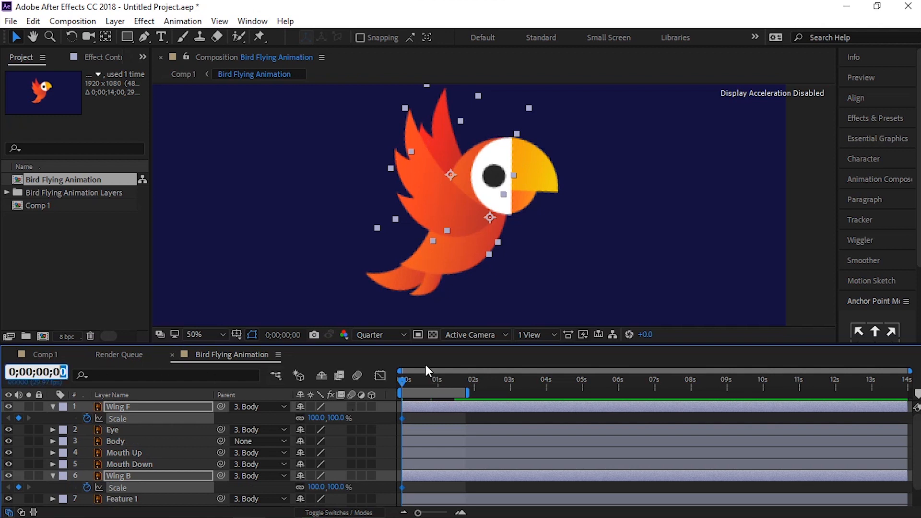
key(Return)
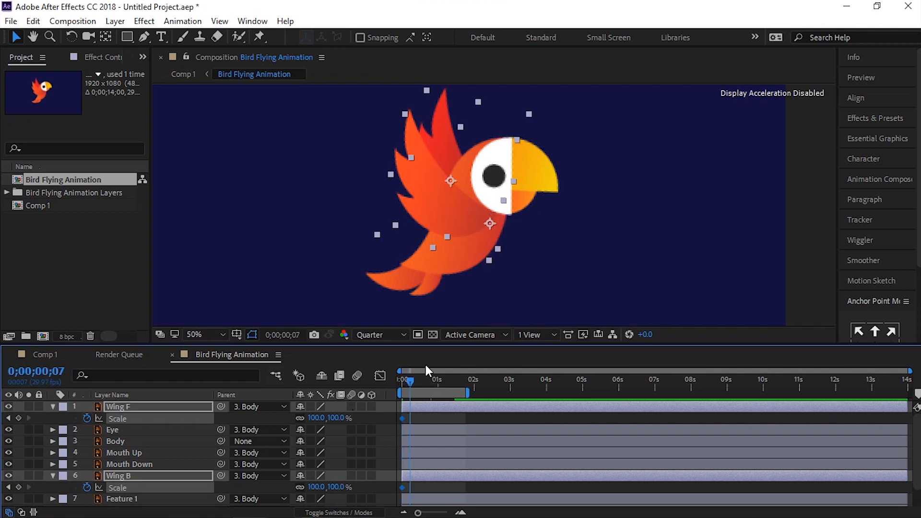
scroll(422, 419, up, 5)
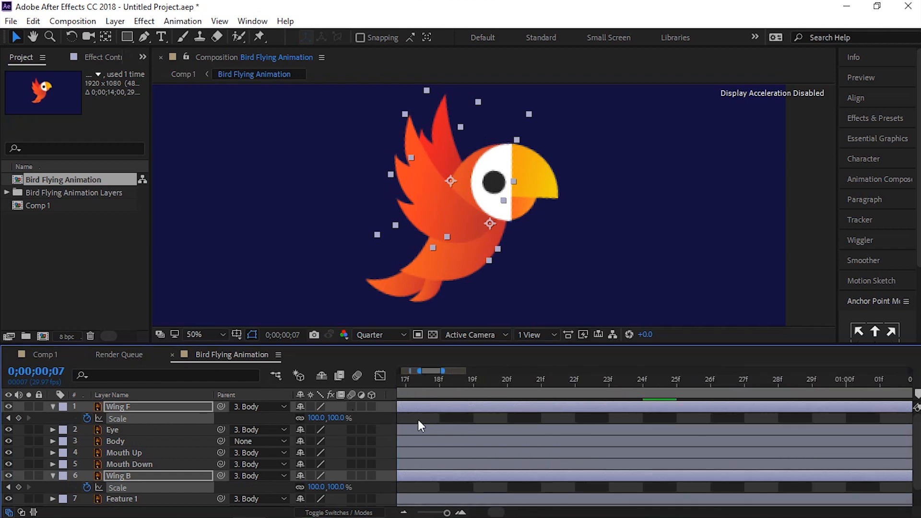
key(Home)
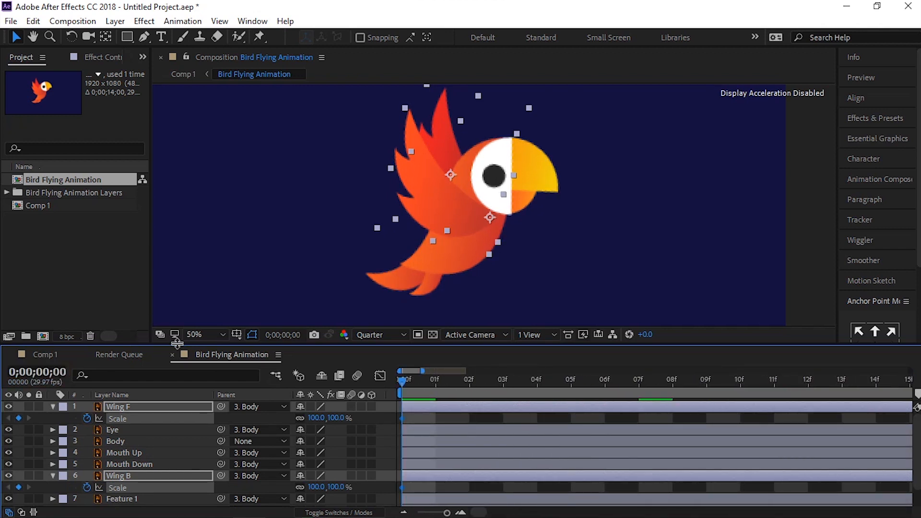
key(alt+shift+j)
text(7)
key(Return)
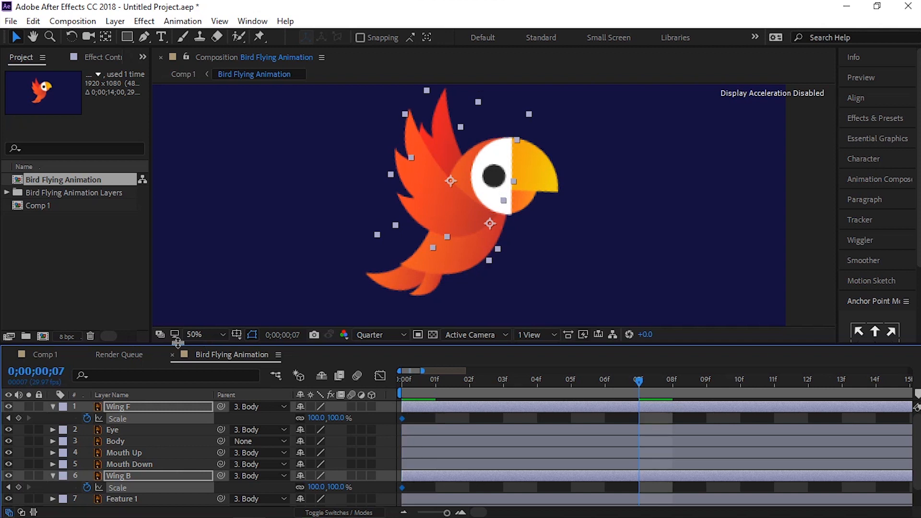
click(20, 415)
- At 0;00;00;04, mirror Wing F horizontally across the body to a Scale of about -57% by 100%
drag(637, 380, 559, 378)
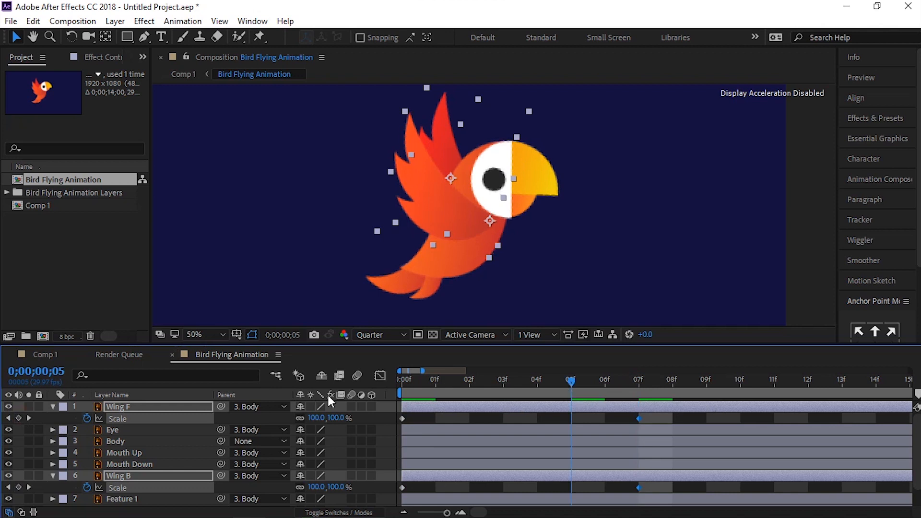
click(533, 390)
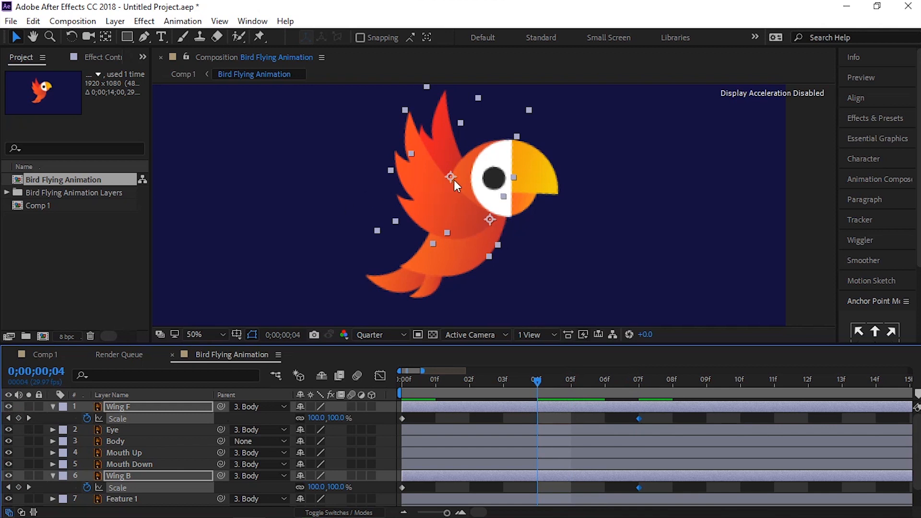
click(119, 405)
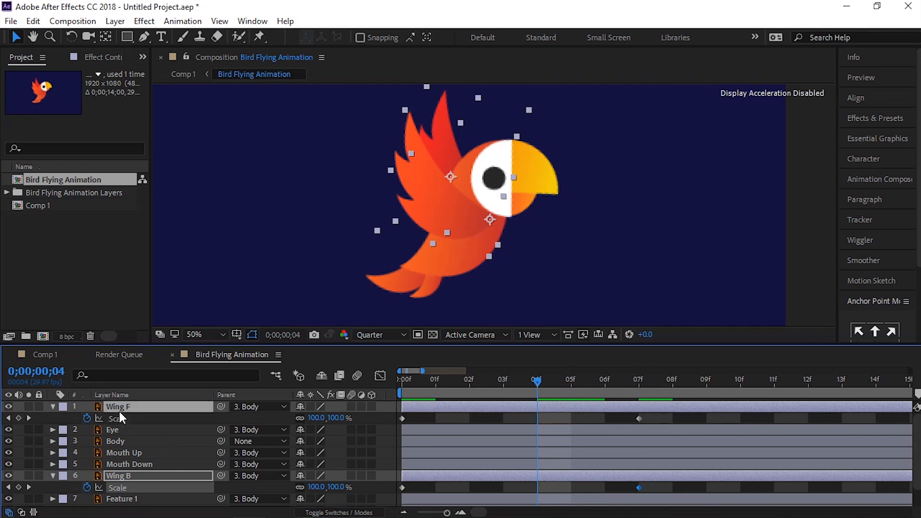
click(155, 415)
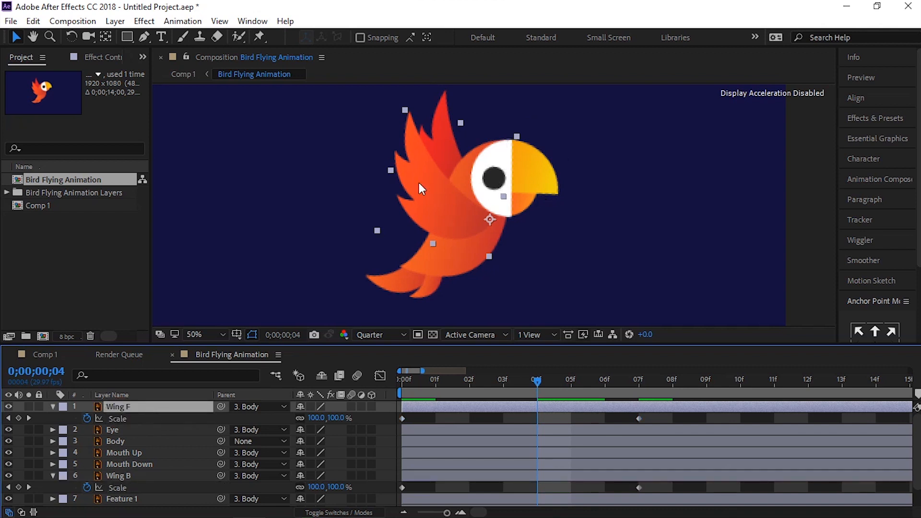
drag(390, 171, 560, 182)
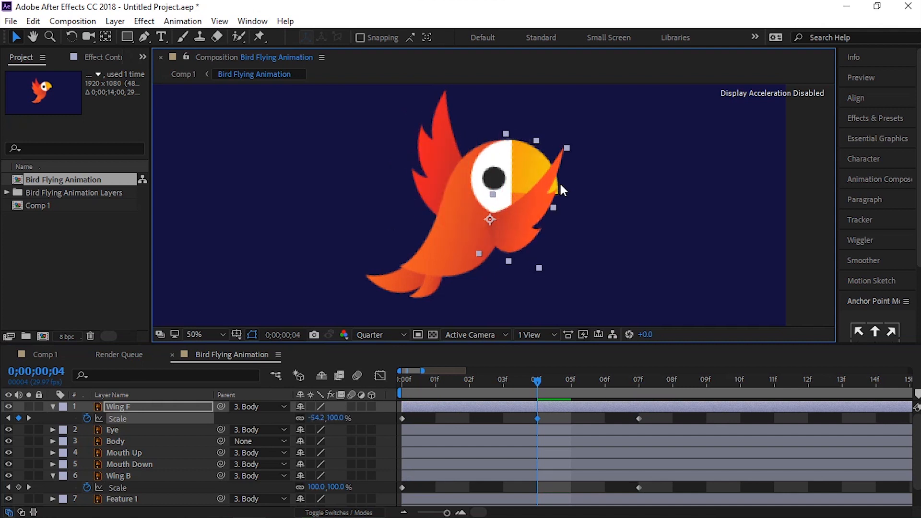
- Try mirroring the Wing B layer horizontally at 0;00;00;04, and undo the scale change
click(121, 476)
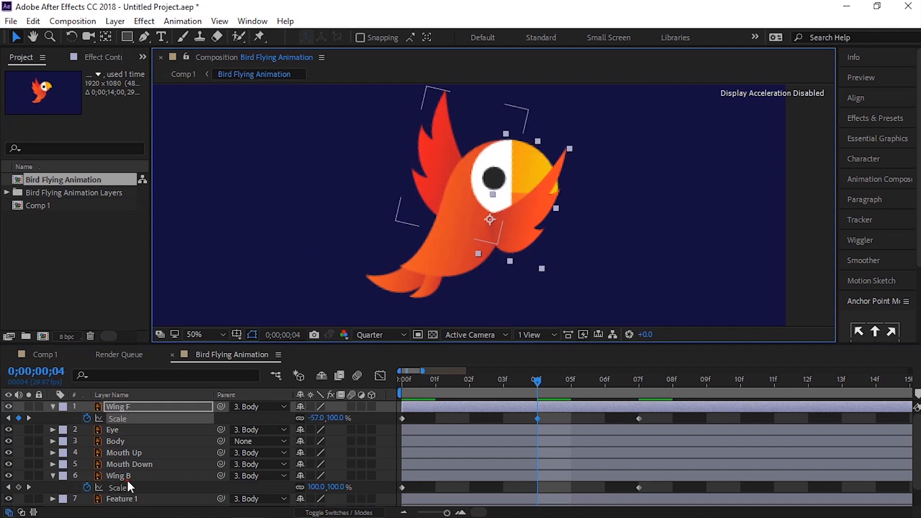
drag(411, 153, 501, 158)
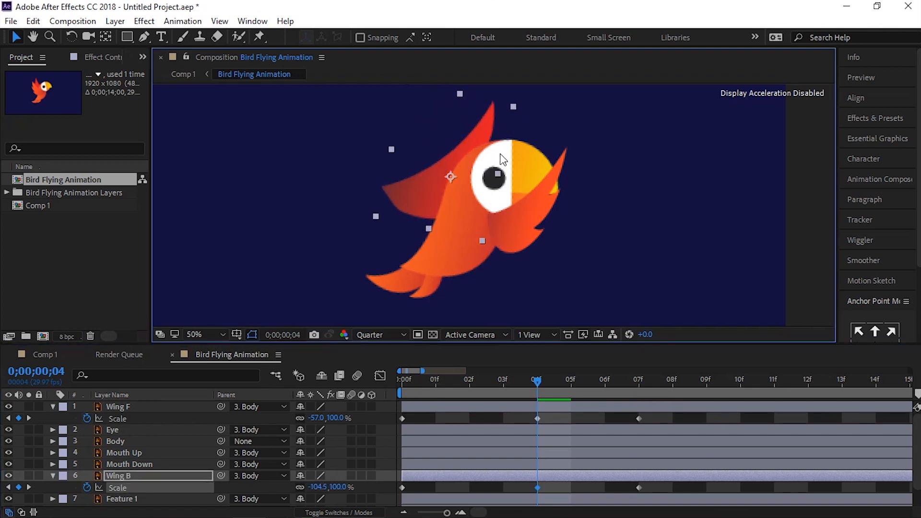
key(ctrl+z)
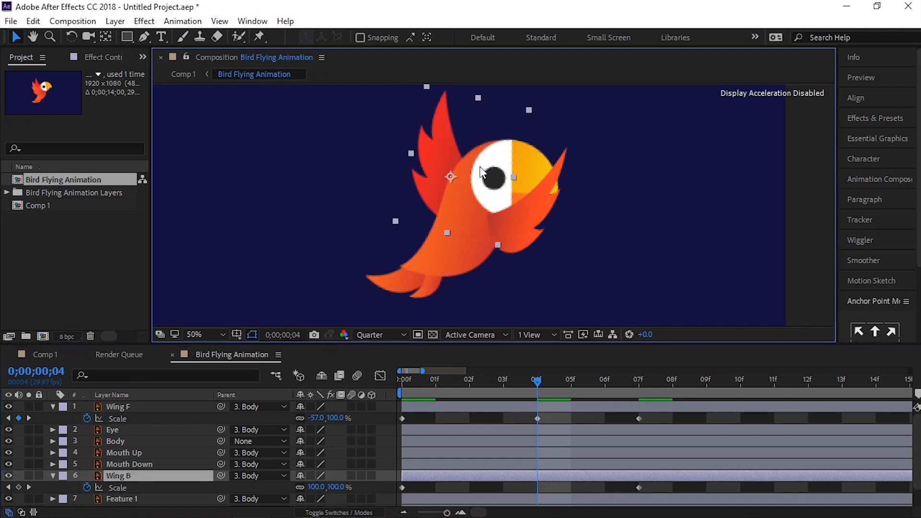
- Move Wing B's anchor point down into the body, try a horizontal flip, and undo the flip
key(y)
drag(457, 184, 463, 218)
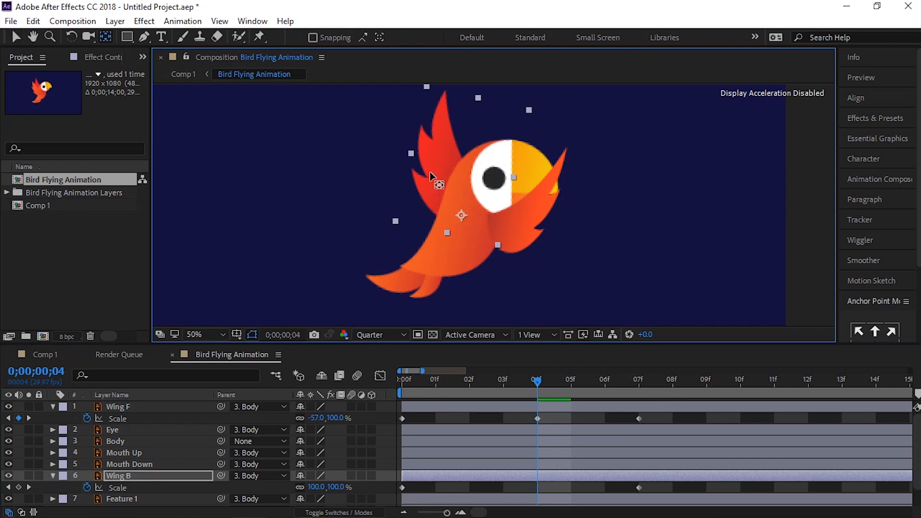
key(v)
drag(412, 153, 552, 170)
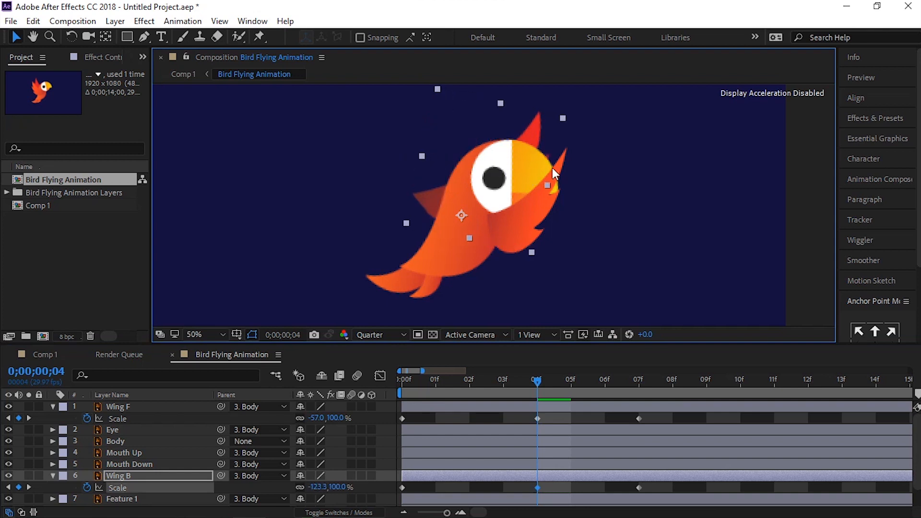
key(ctrl+z)
- Lower Wing B's anchor point slightly further, try the horizontal flip again, and undo it
key(y)
drag(462, 215, 461, 227)
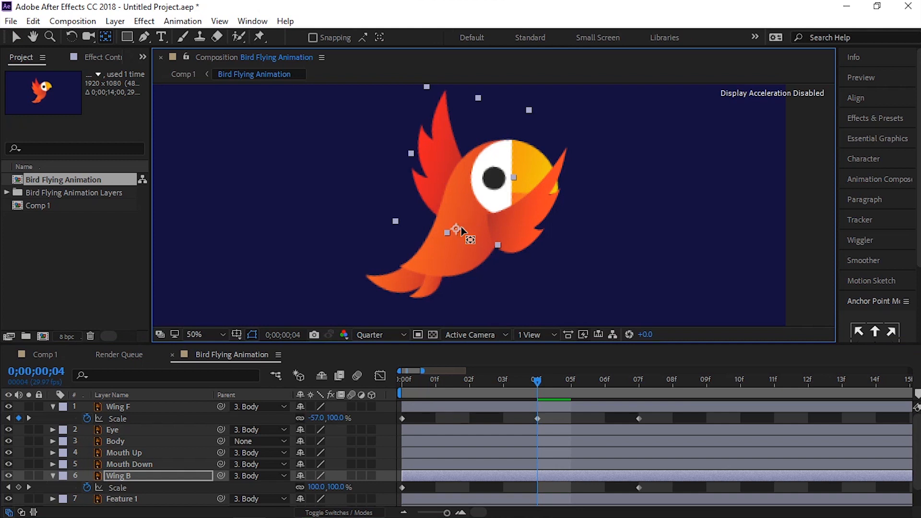
key(v)
drag(412, 152, 555, 164)
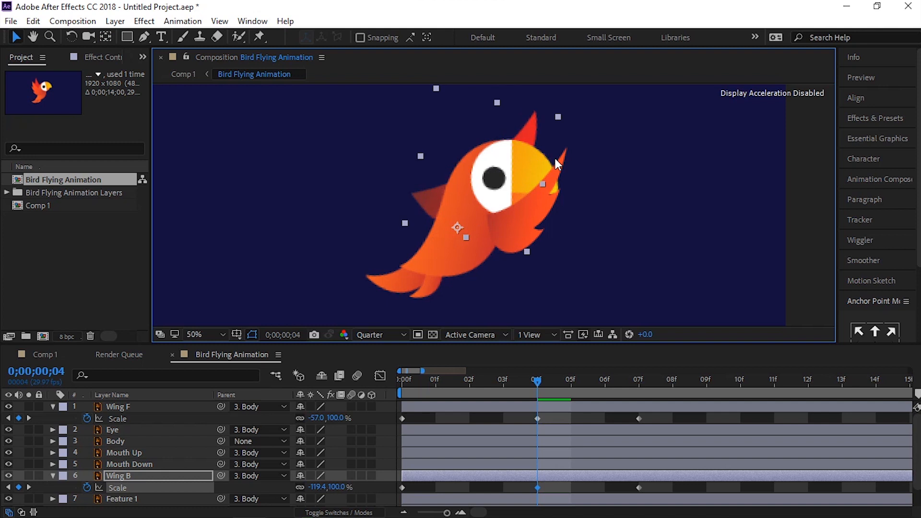
key(ctrl+z)
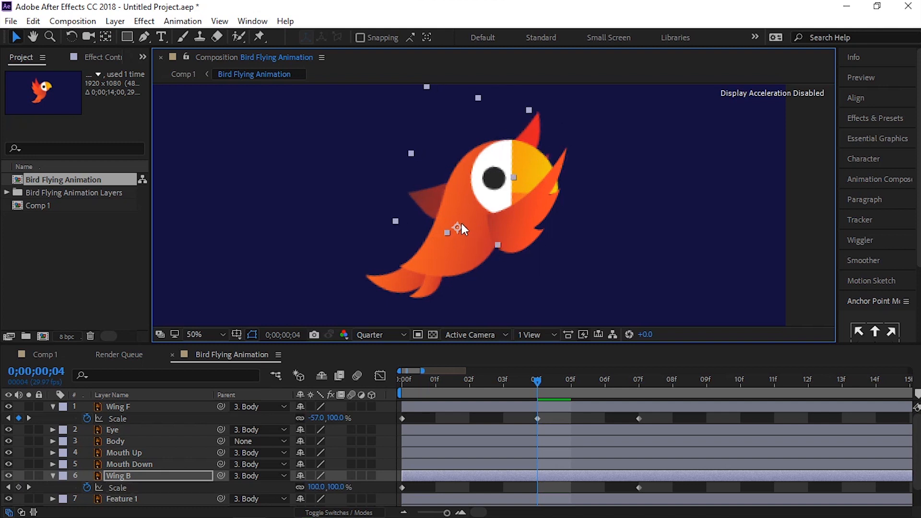
- Move Wing B's anchor point up near the neck, try stretching the wing into a flip, and undo the scaling
key(y)
drag(483, 224, 454, 185)
key(v)
drag(549, 162, 583, 155)
key(ctrl+z)
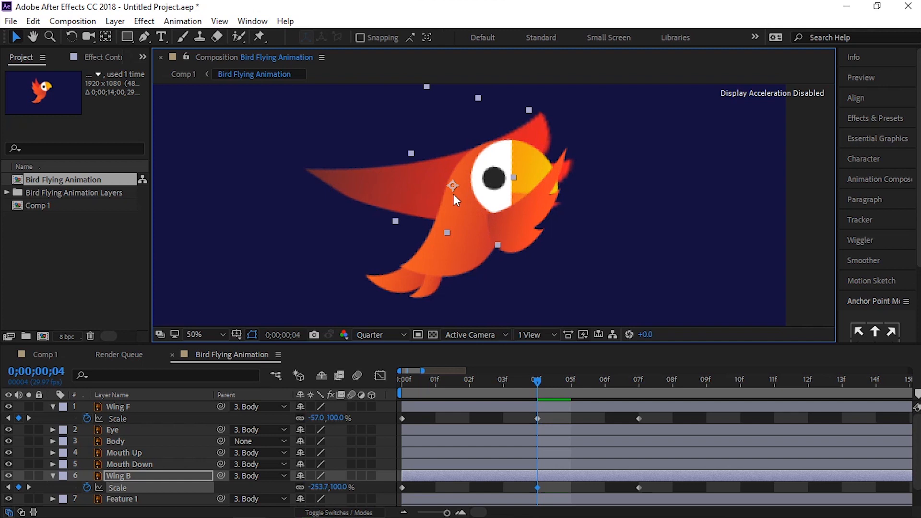
key(ctrl+z)
- Try shifting the Wing B layer, undo the move, and place its anchor point just above the tail
drag(461, 198, 463, 212)
key(ctrl+z)
key(y)
drag(401, 242, 401, 242)
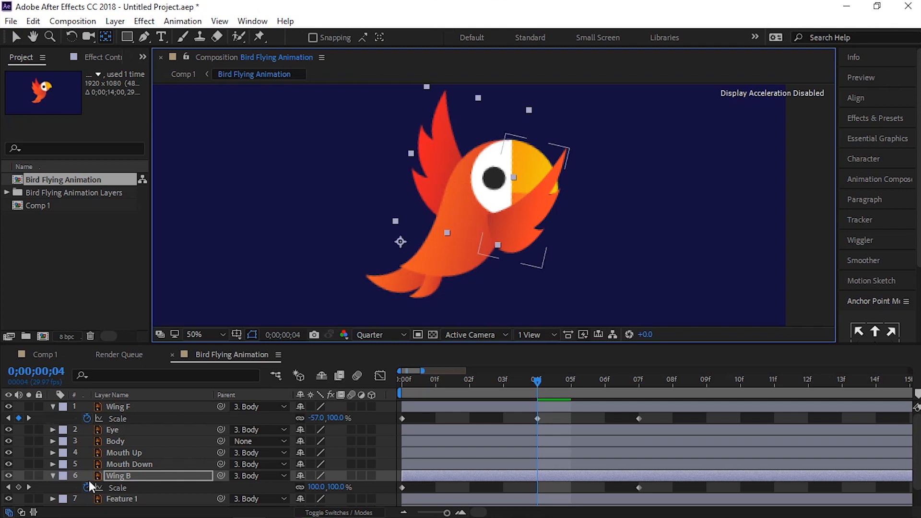
- Isolate the Wing B layer and place its anchor point at the wing's base, near its lower inner tip
click(29, 476)
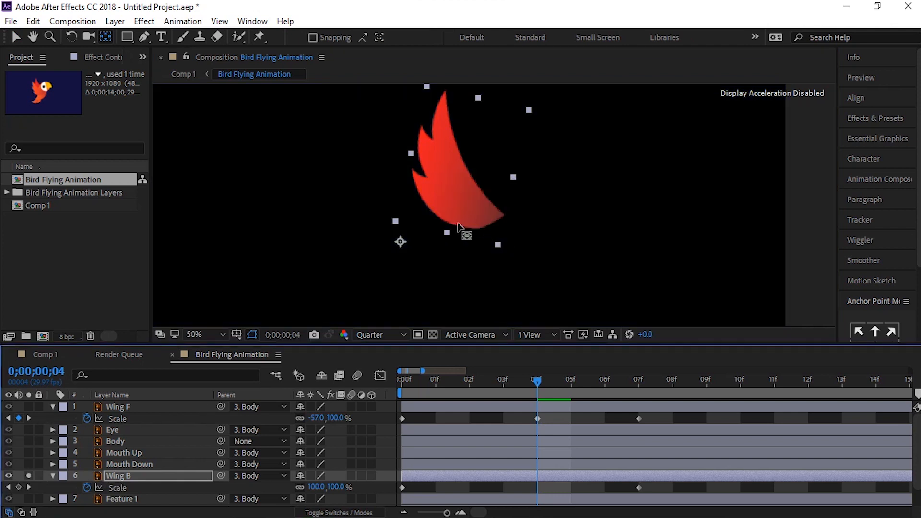
drag(405, 243, 475, 222)
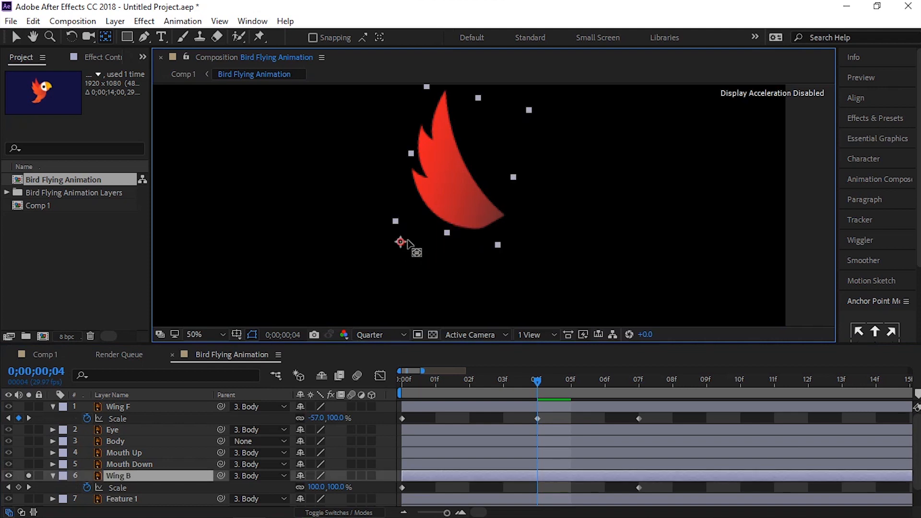
drag(401, 243, 426, 233)
drag(491, 219, 242, 293)
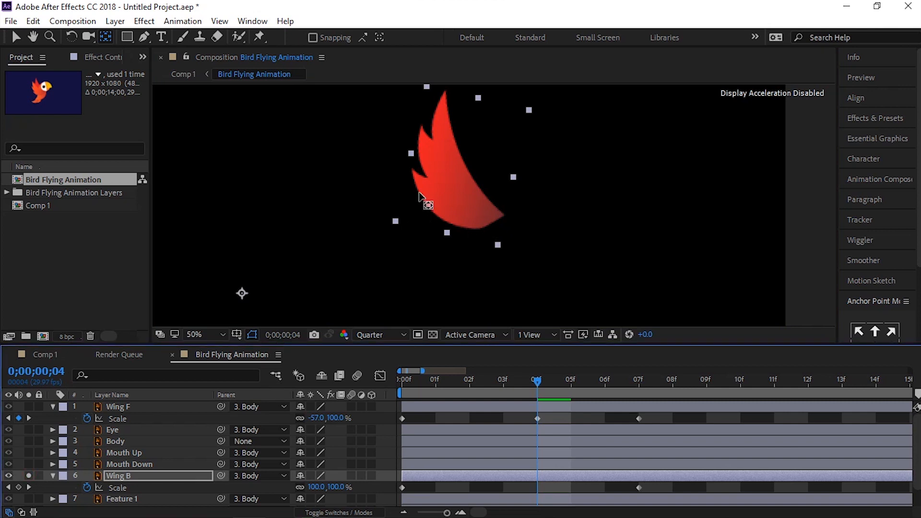
drag(236, 292, 449, 232)
drag(242, 293, 492, 220)
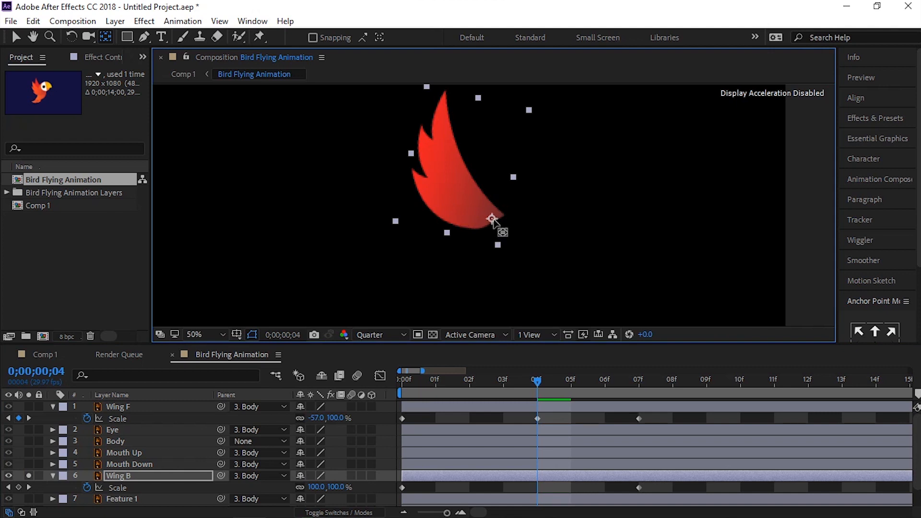
- Show all layers again and mirror Wing B horizontally at 0;00;00;04 to a Scale of about -82% by 100%
key(v)
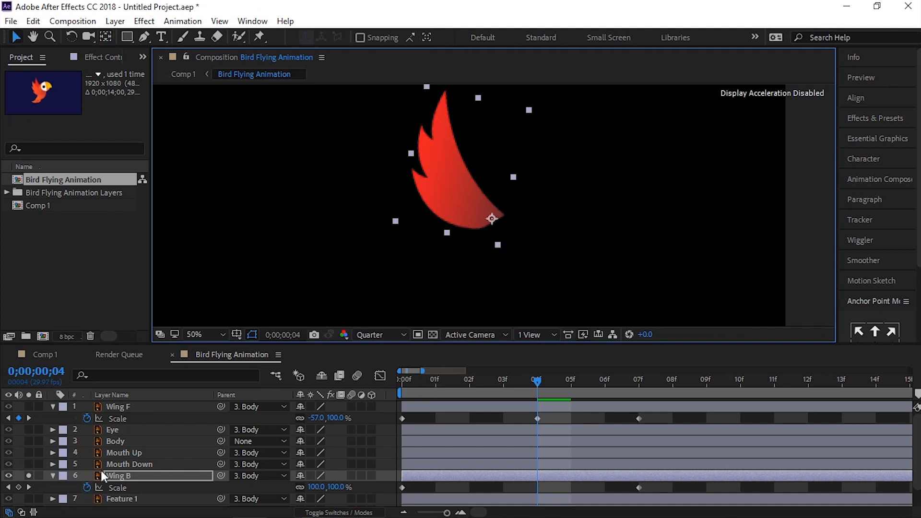
click(29, 475)
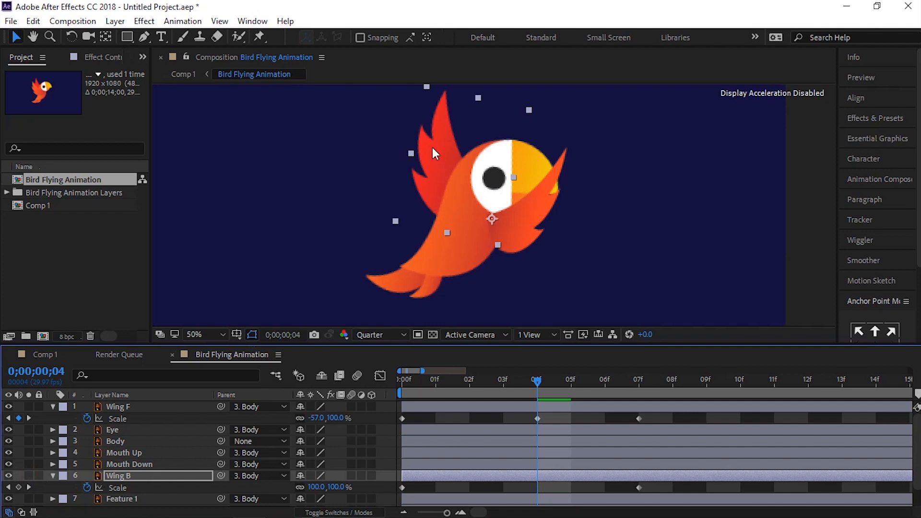
drag(411, 154, 583, 169)
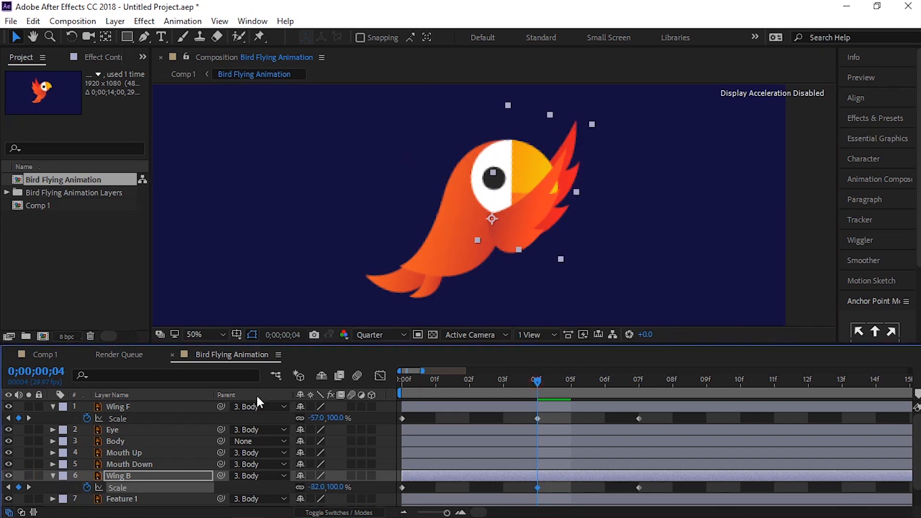
- End the work area at 0;00;00;07 and preview the wing-flap loop
key(Home)
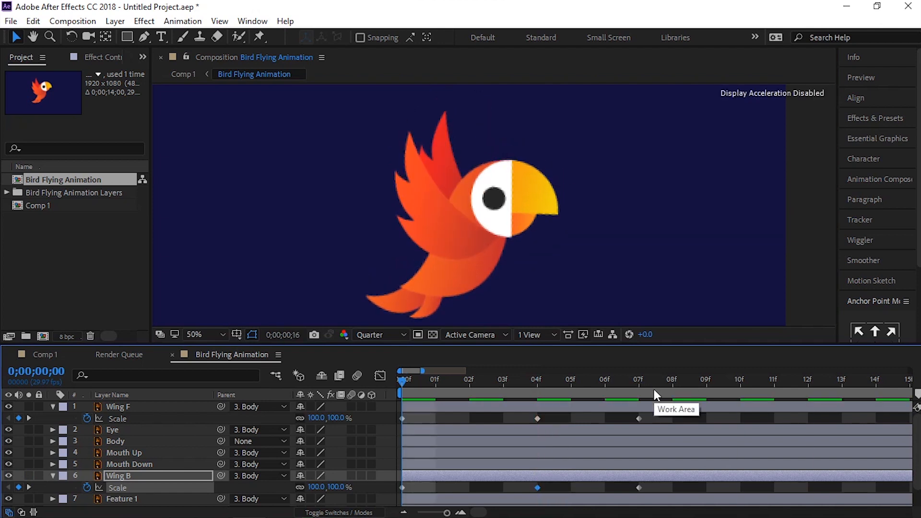
key(space)
key(minus)
key(minus)
scroll(608, 407, down, 8)
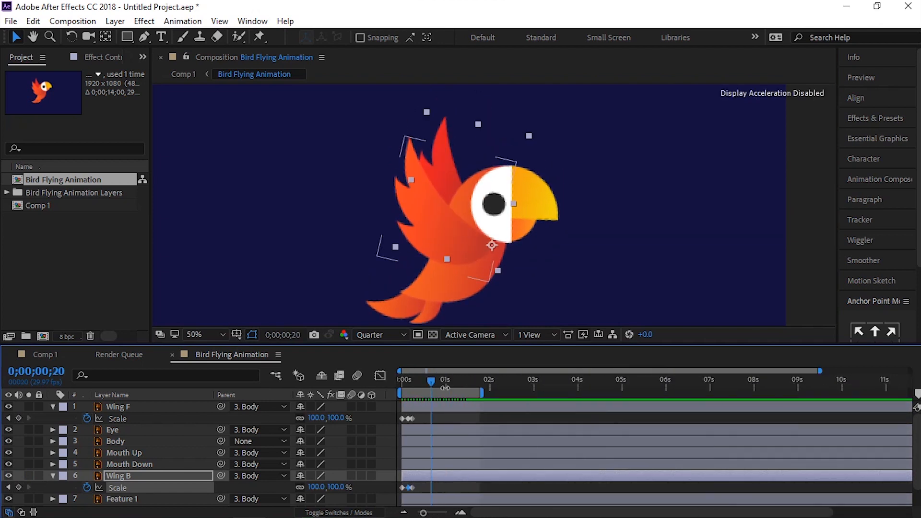
scroll(431, 422, up, 5)
drag(505, 510, 360, 506)
drag(493, 380, 436, 379)
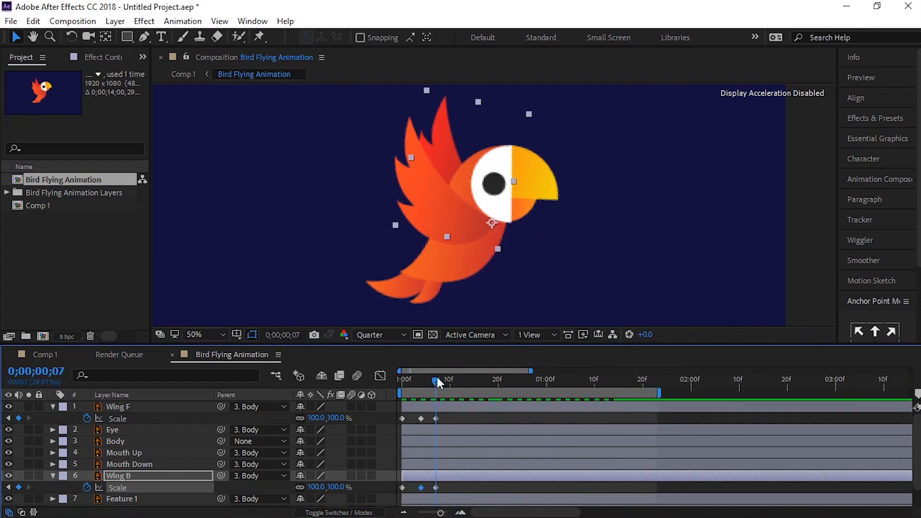
key(n)
key(space)
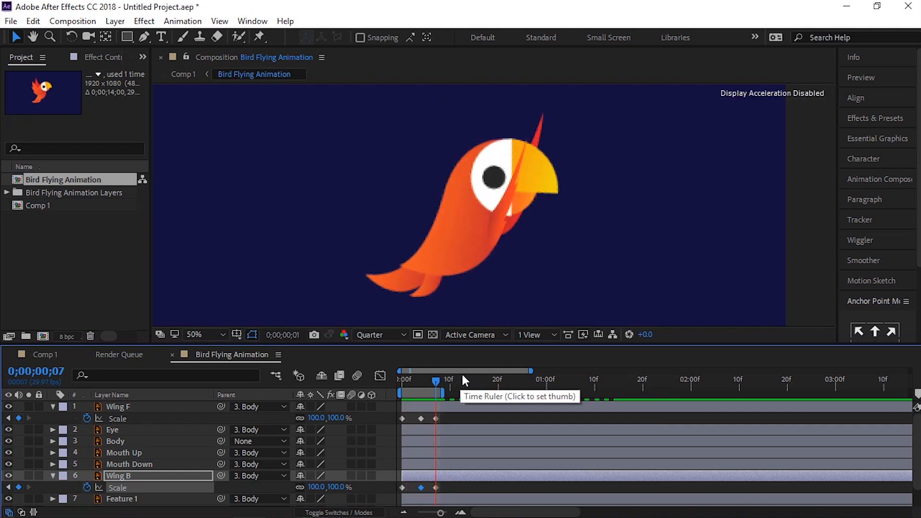
key(space)
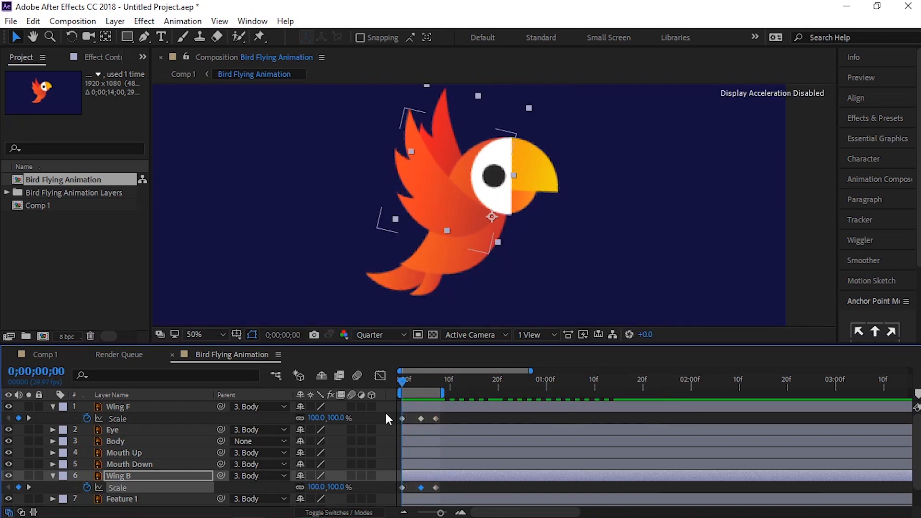
- Set Rotation keyframes of 0° for Wing F at 0;00;00;00 and 0;00;00;07
click(135, 410)
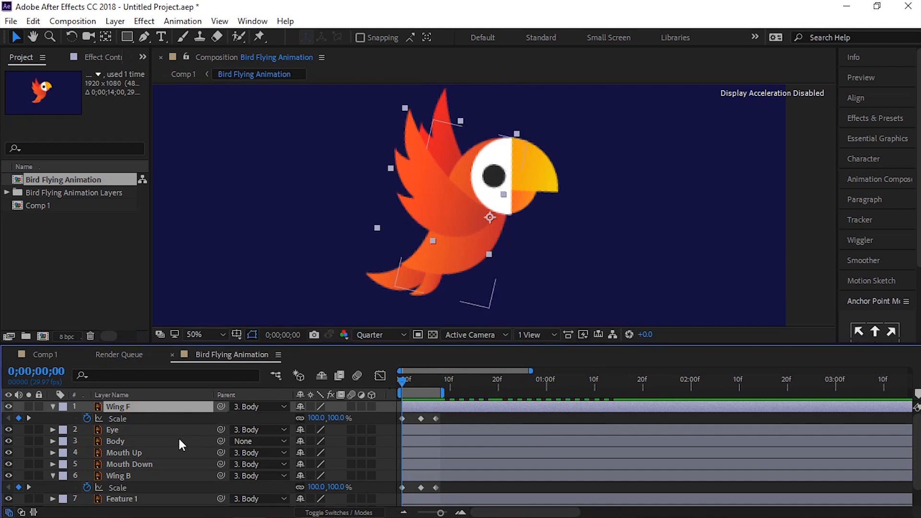
key(shift+r)
click(87, 429)
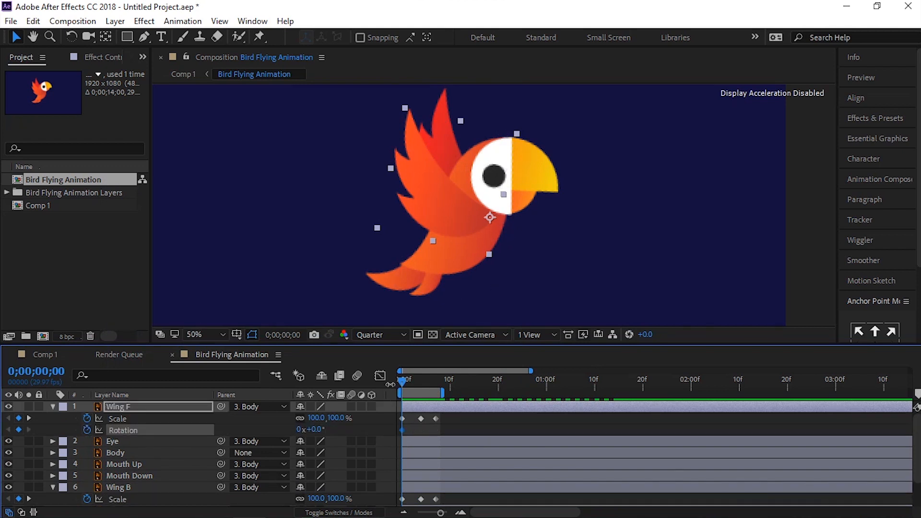
drag(401, 380, 433, 381)
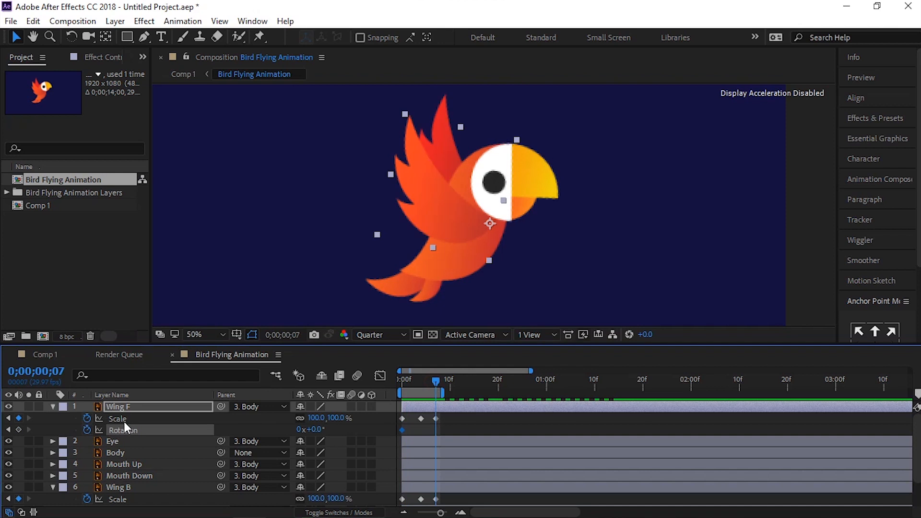
click(19, 429)
click(8, 430)
- Set Wing F's Rotation at 0;00;00;04 to 17°, after trying 15°
click(421, 379)
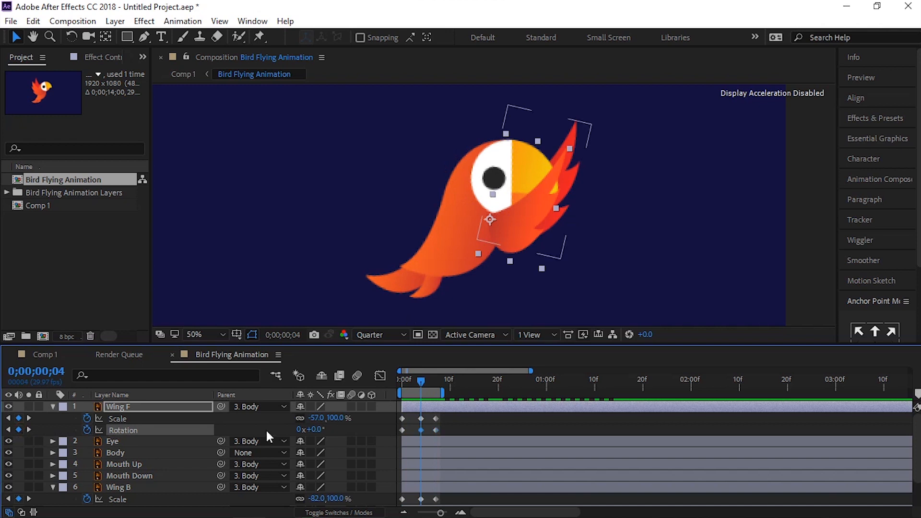
click(318, 430)
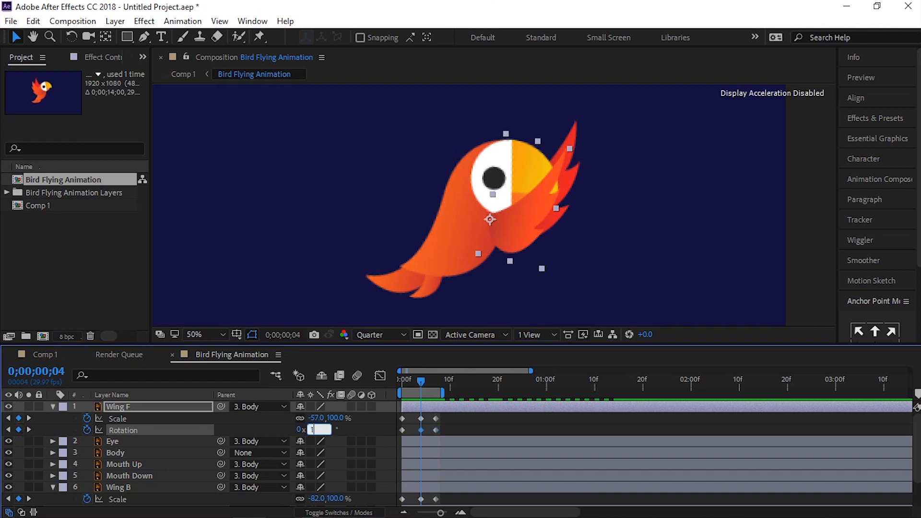
key(Return)
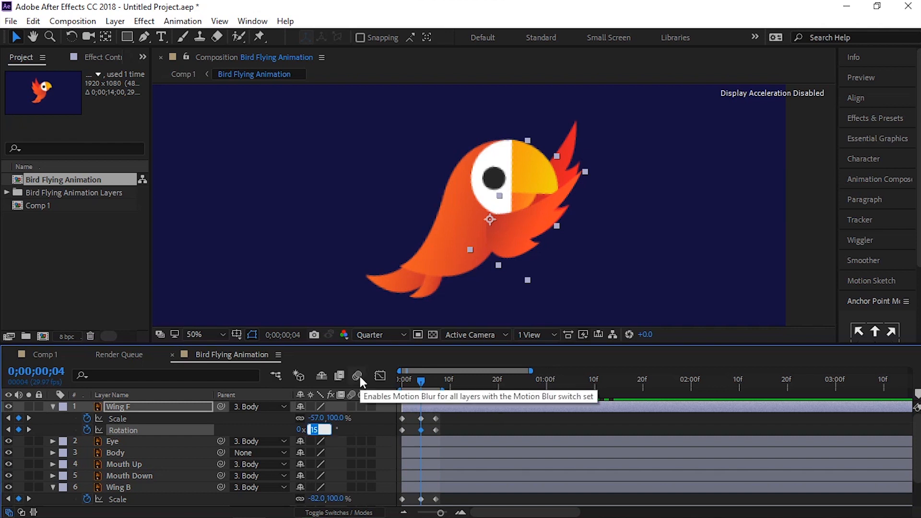
text(1)
key(Return)
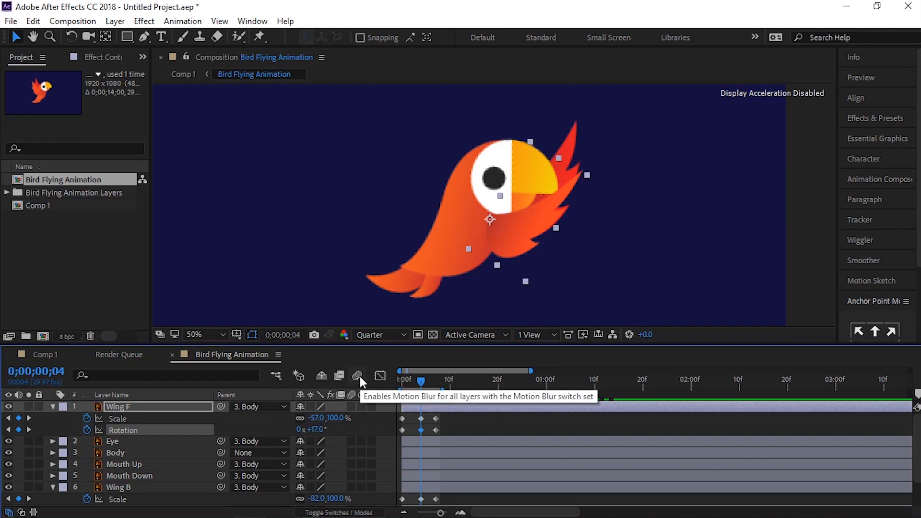
scroll(439, 456, down, 1)
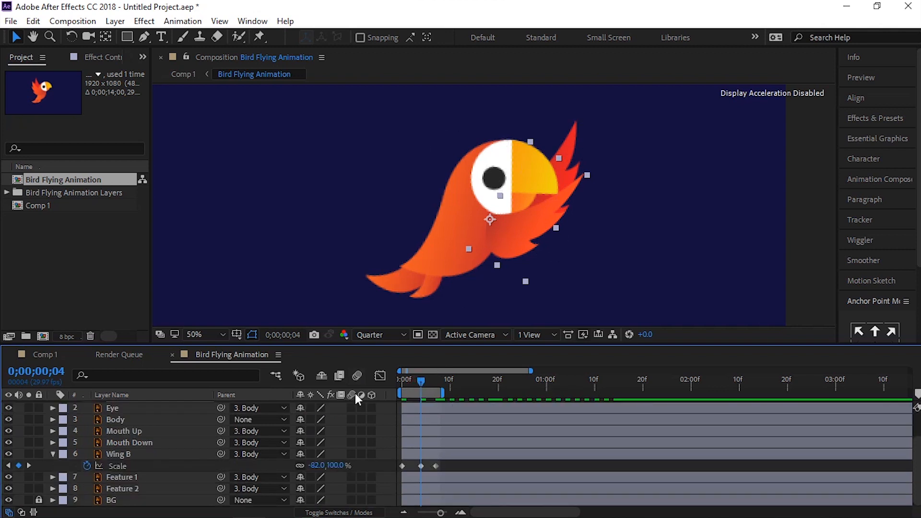
- Set Rotation keyframes of 0° for Wing B at 0;00;00;00 and 0;00;00;07
key(Home)
click(129, 455)
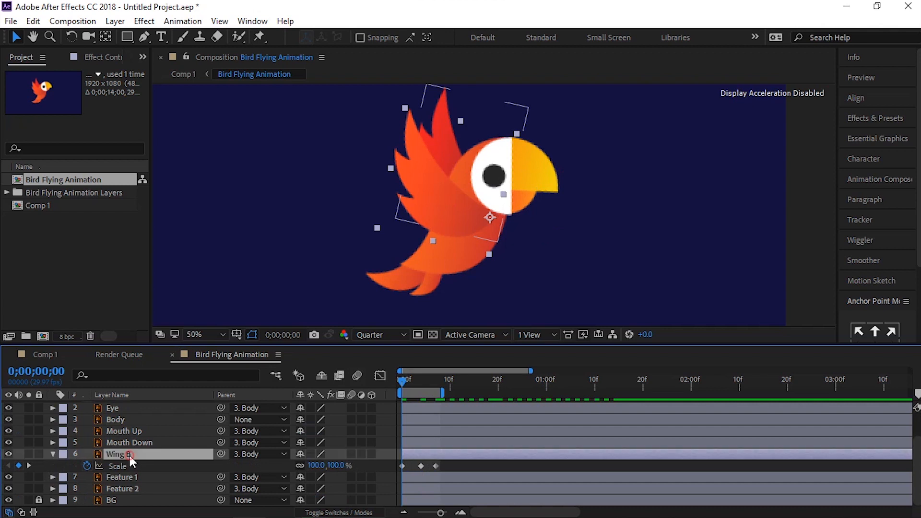
key(shift+r)
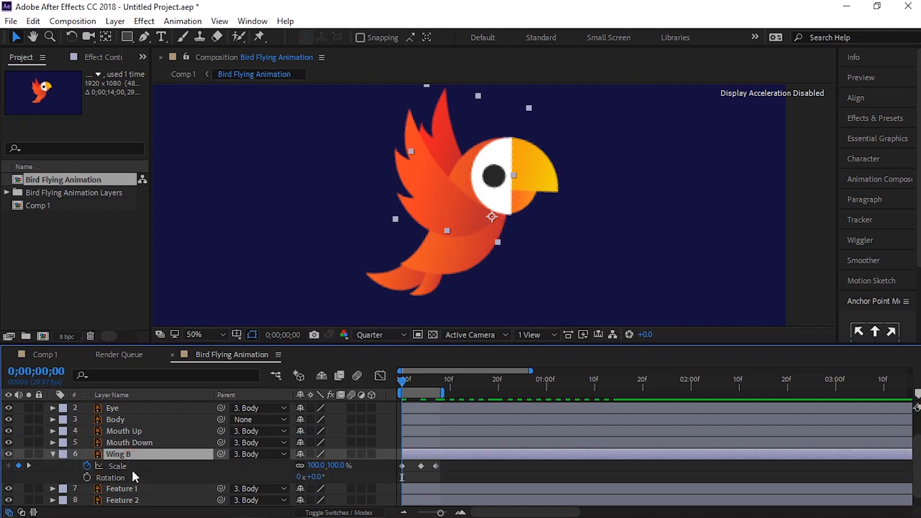
click(87, 477)
key(Page_Down)
drag(426, 390, 435, 387)
click(18, 477)
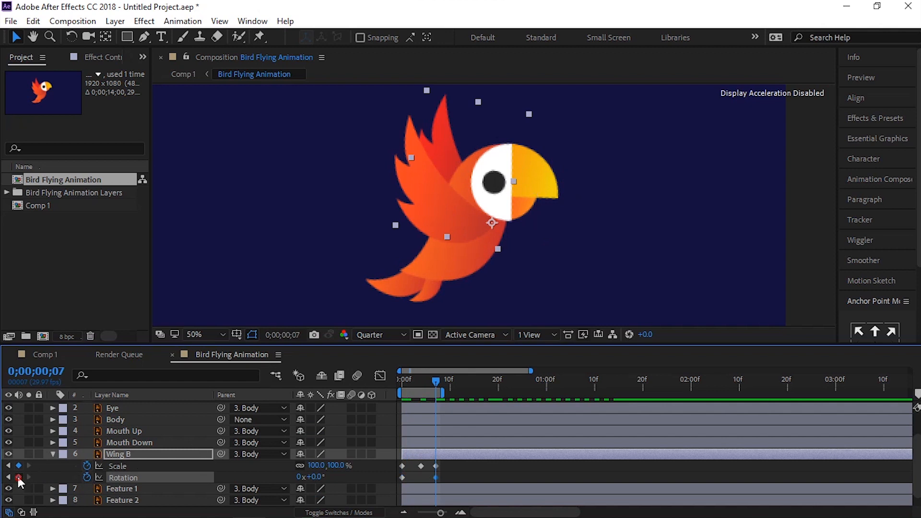
- Set Wing B's Rotation at 0;00;00;04 to 17° and preview the wing flap
drag(407, 386, 421, 386)
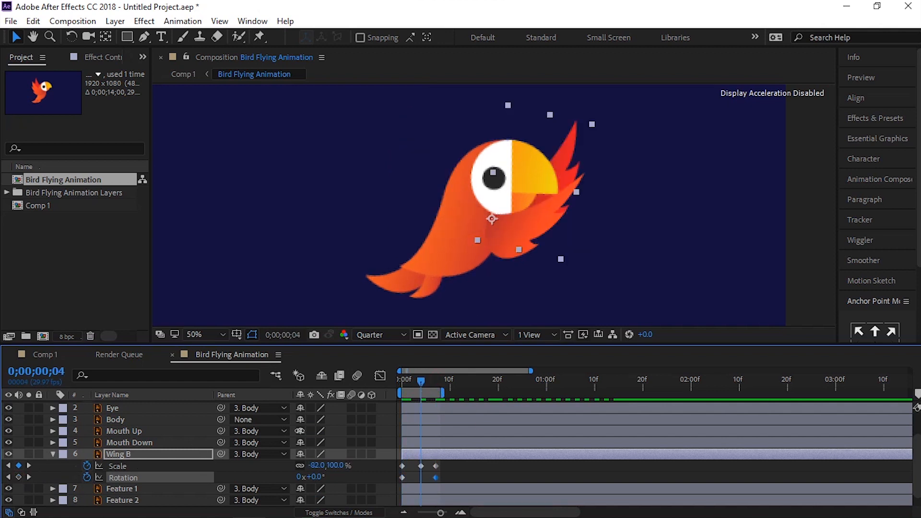
click(315, 477)
text(17)
key(Return)
key(space)
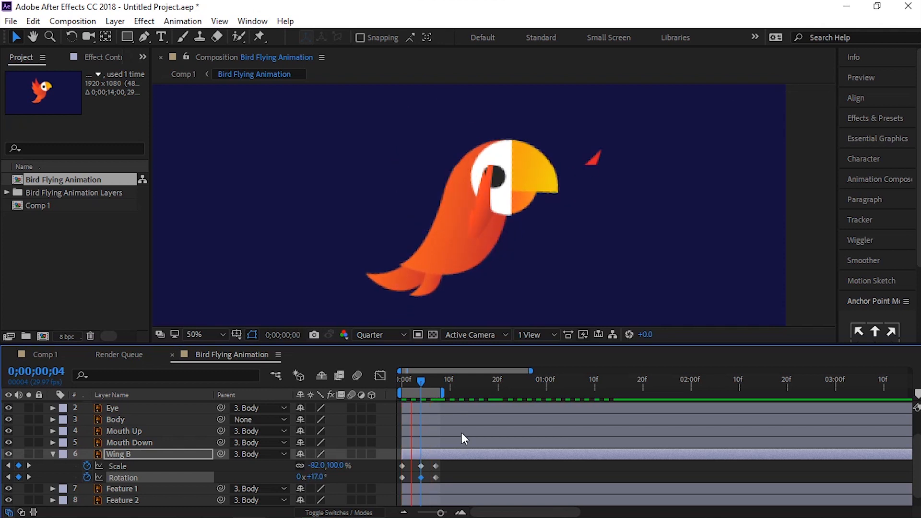
key(space)
- Enable motion blur on both wing layers and for the whole composition, previewing the blurred flap
scroll(355, 416, up, 3)
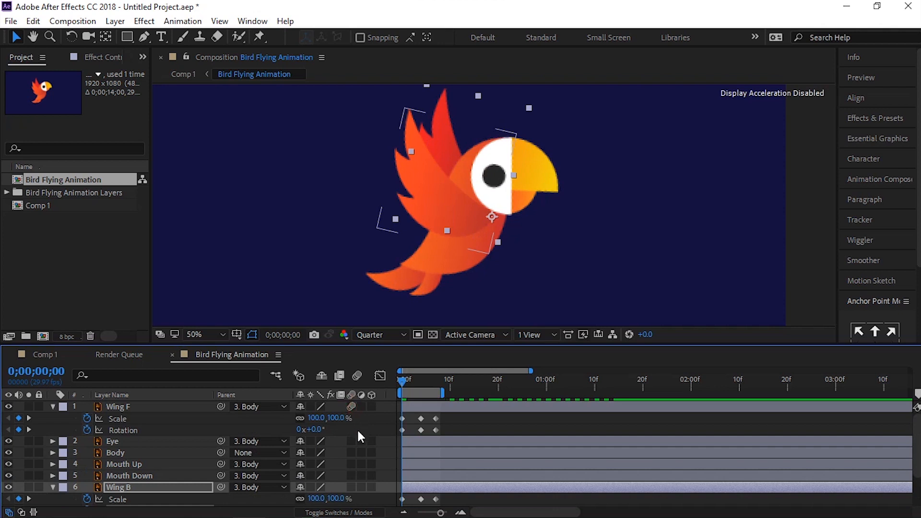
scroll(357, 428, down, 2)
click(352, 442)
key(space)
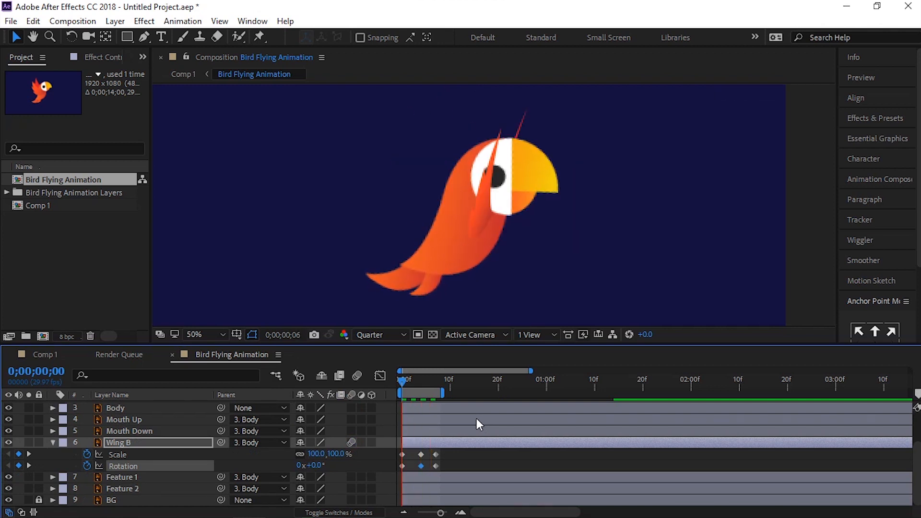
key(space)
scroll(340, 420, up, 1)
click(357, 376)
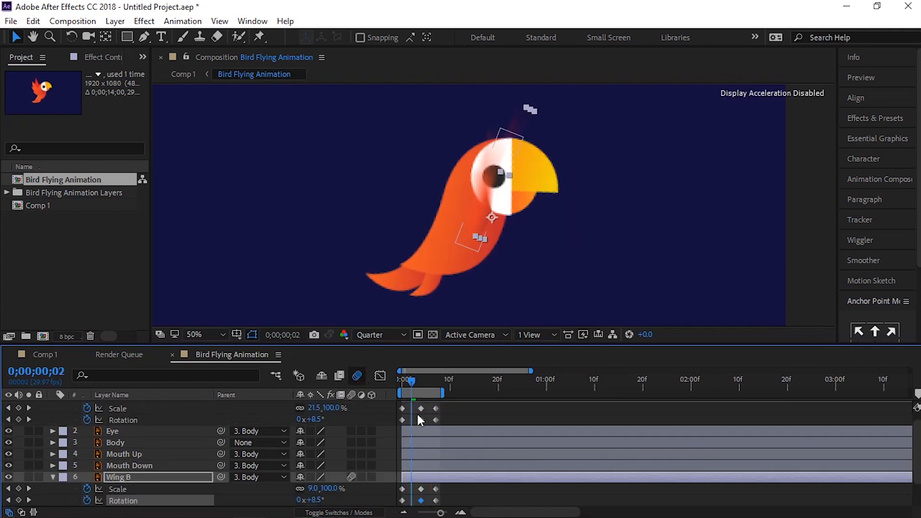
key(space)
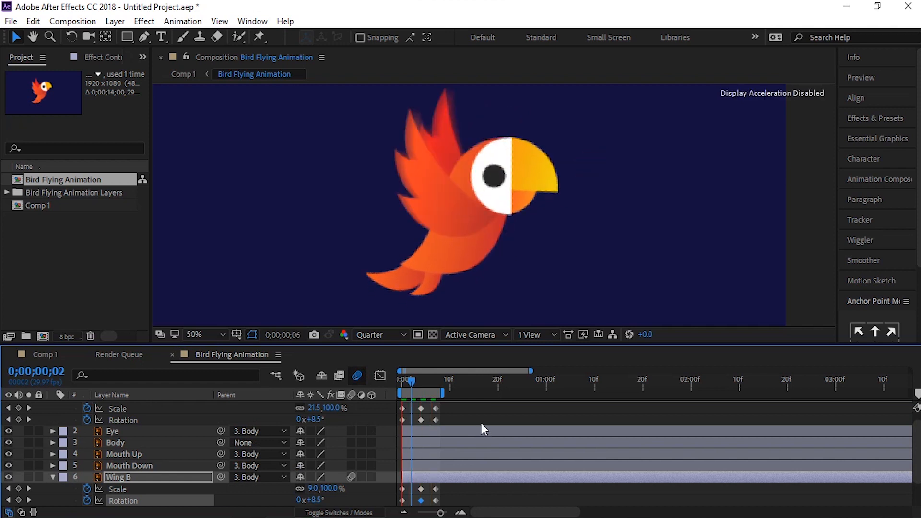
key(space)
- Add the expression loopOutDuration(type = "cycle", duration = 0) to Wing F's Scale
scroll(100, 425, up, 1)
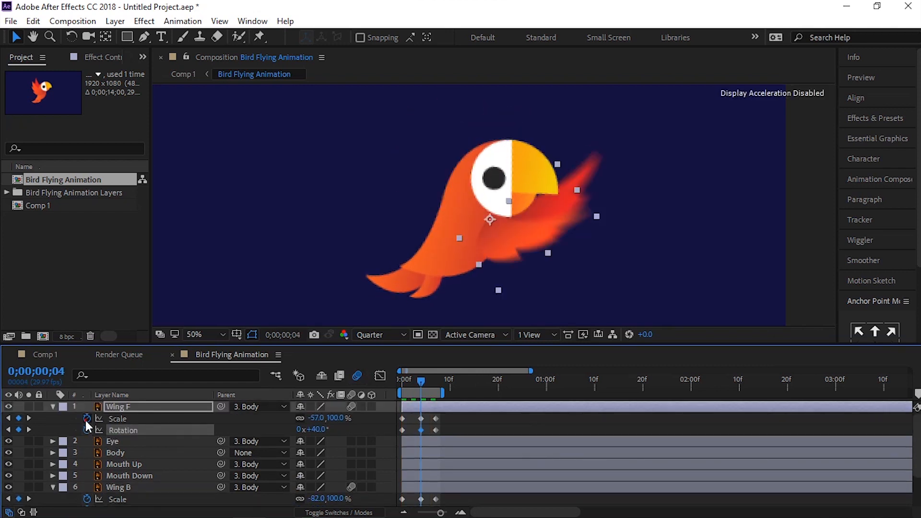
alt+click(87, 419)
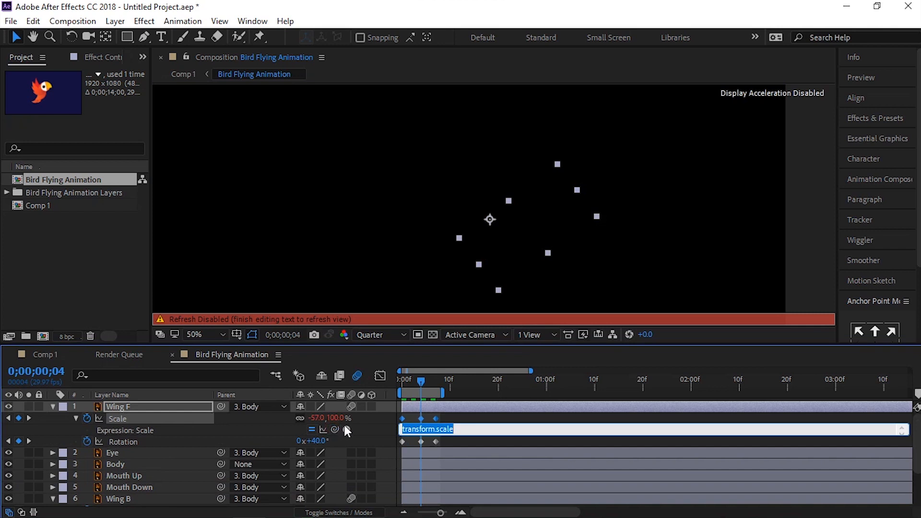
click(334, 431)
click(345, 429)
mouse_move(386, 403)
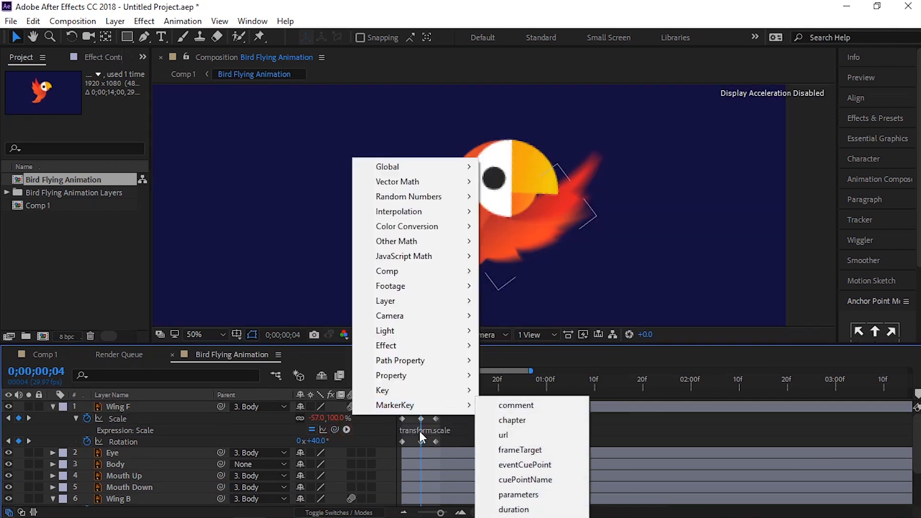
mouse_move(408, 377)
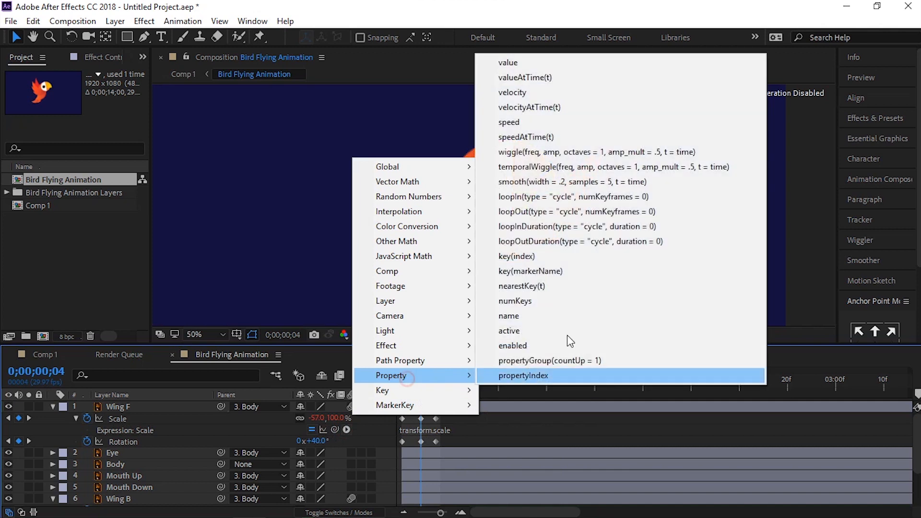
click(558, 241)
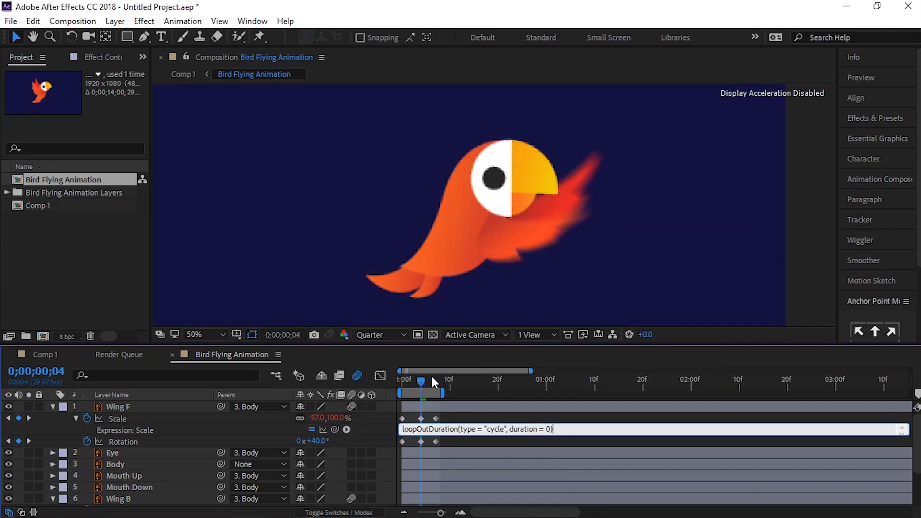
click(339, 479)
- Add the expression loopOutDuration(type = "cycle", duration = 0) to Wing F's Rotation
alt+click(86, 440)
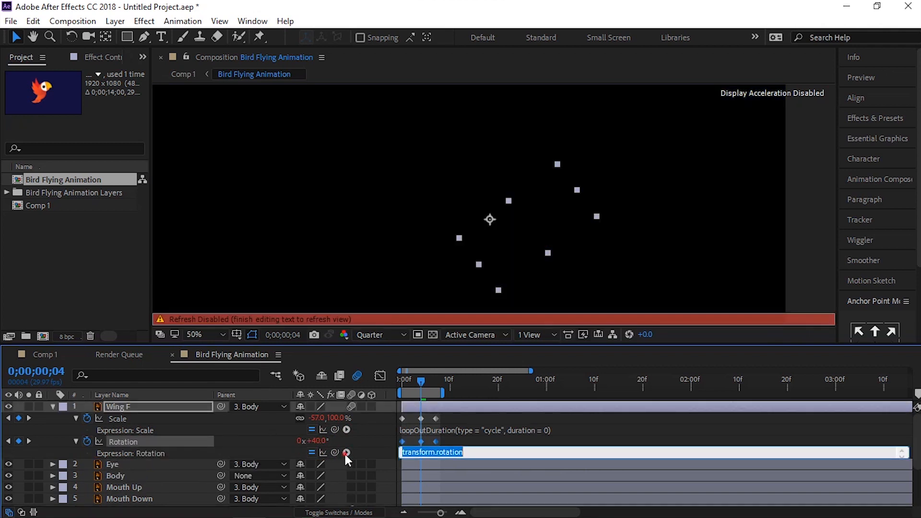
click(346, 452)
mouse_move(388, 404)
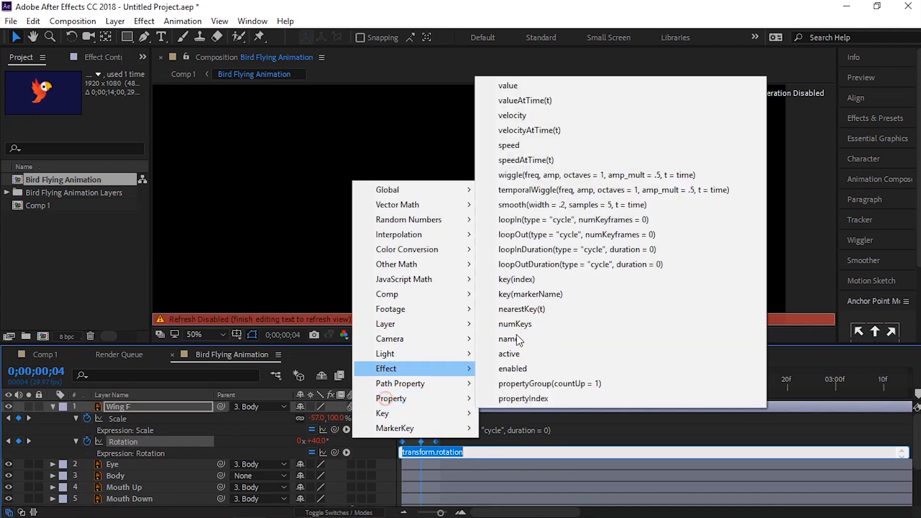
click(500, 269)
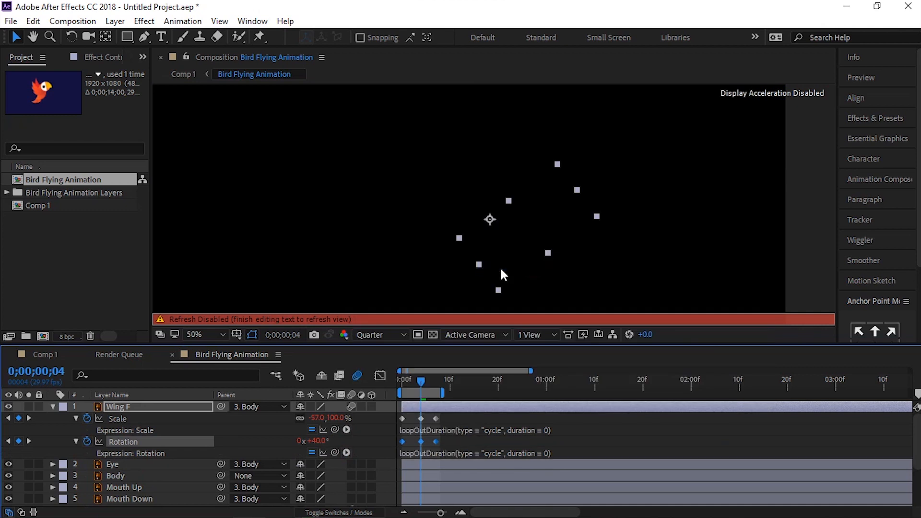
- Add the expression loopOutDuration(type = "cycle", duration = 0) to Wing B's Scale
scroll(339, 426, down, 2)
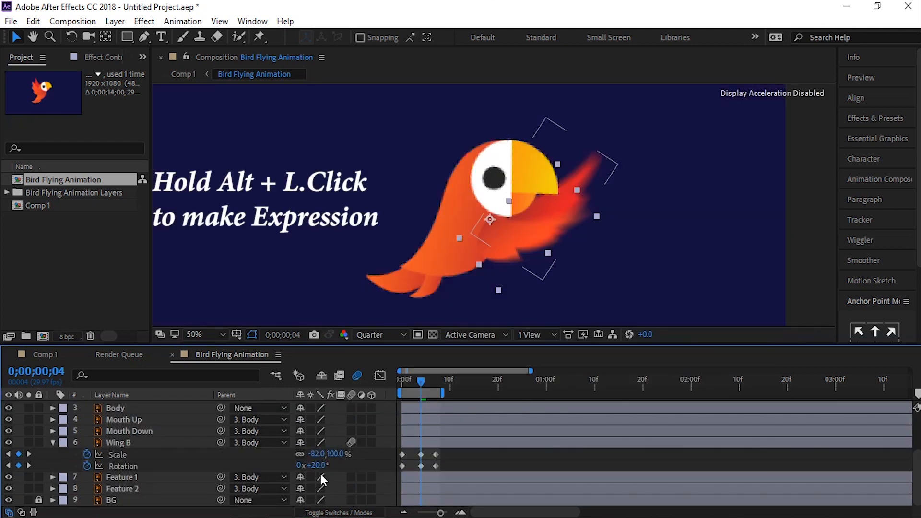
alt+click(87, 453)
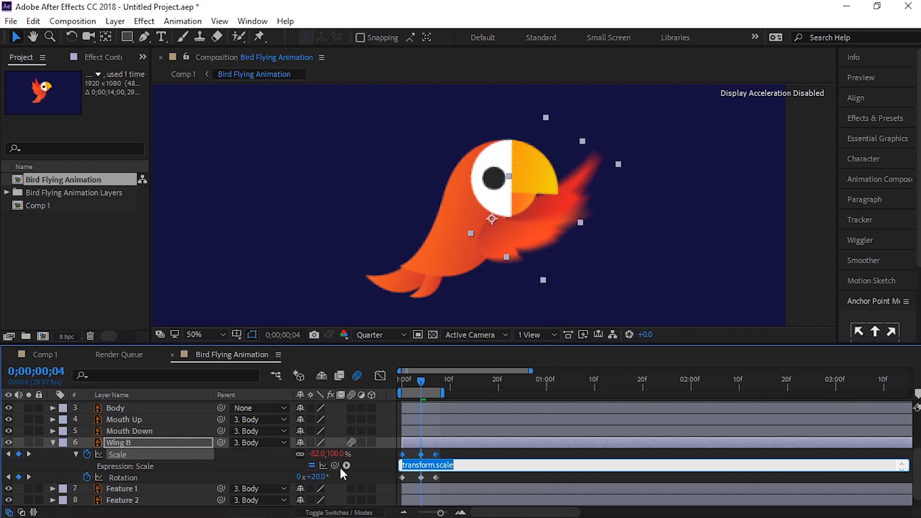
click(346, 465)
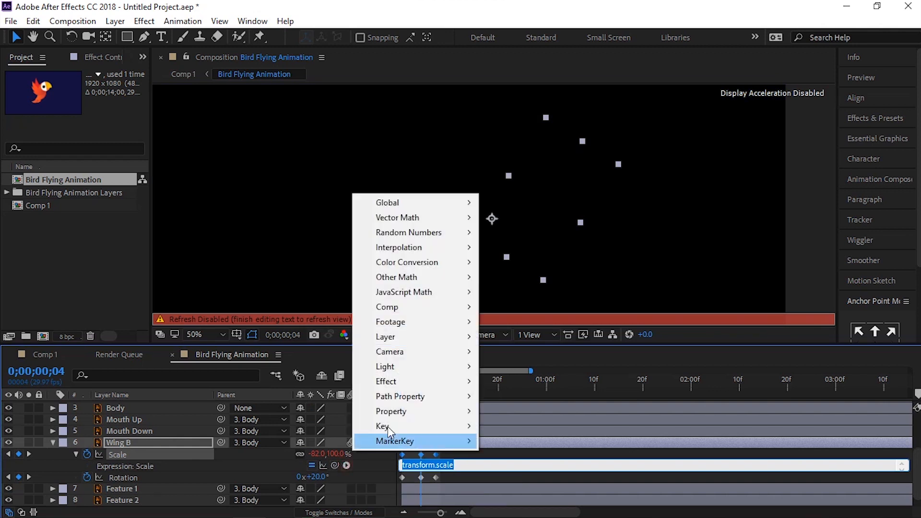
mouse_move(390, 469)
click(551, 279)
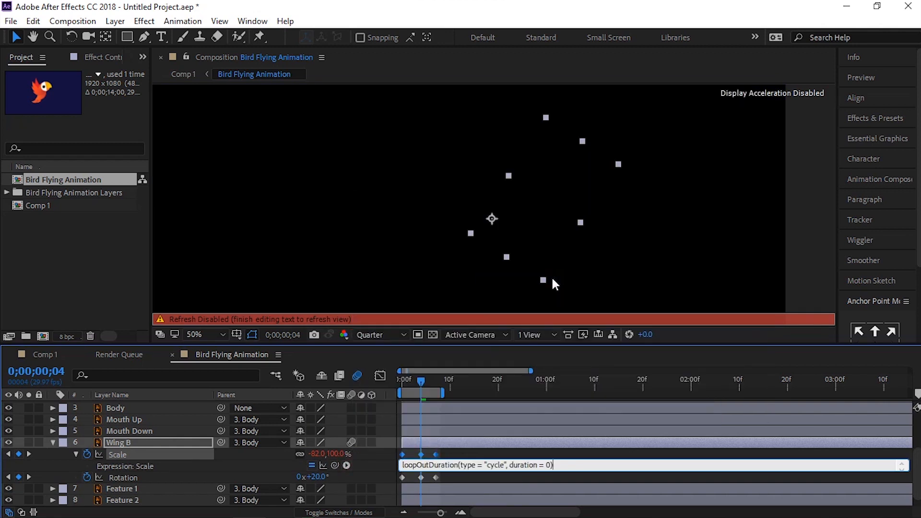
click(139, 457)
- Add the expression loopOutDuration(type = "cycle", duration = 0) to Wing B's Rotation
click(123, 477)
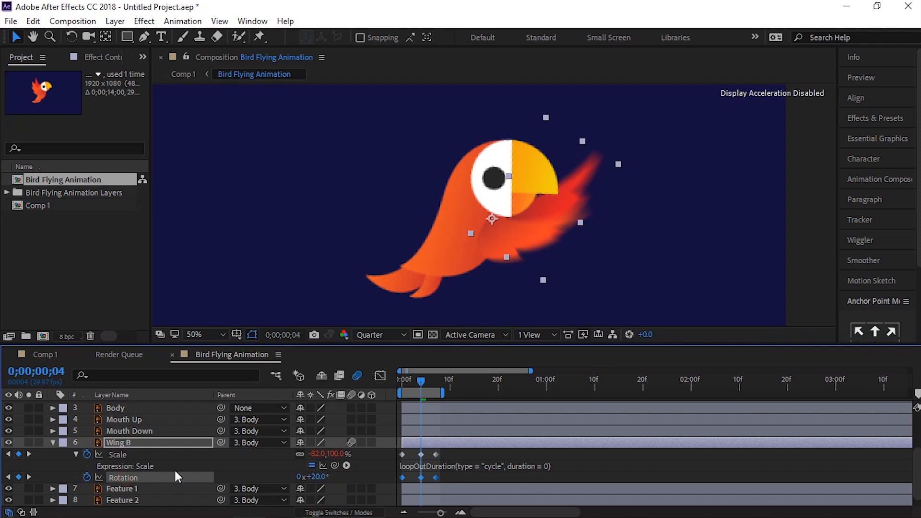
alt+click(86, 477)
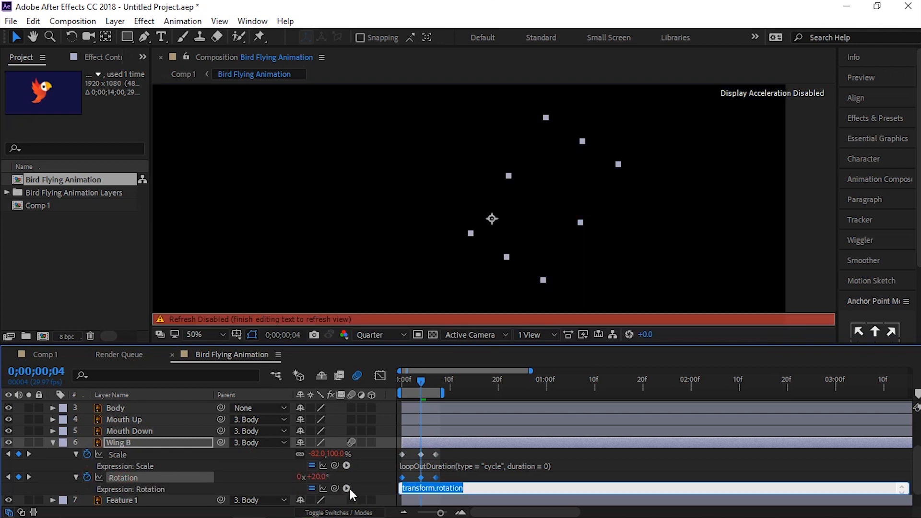
click(346, 489)
mouse_move(405, 431)
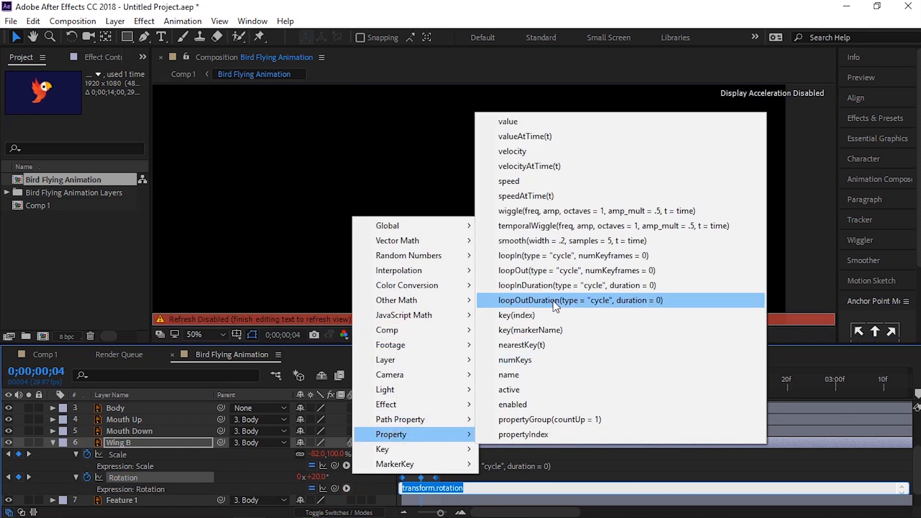
click(553, 301)
key(KP_Enter)
- Extend the end of the work area to about 0;00;02;11 and preview the looping flight in an enlarged composition view
key(Home)
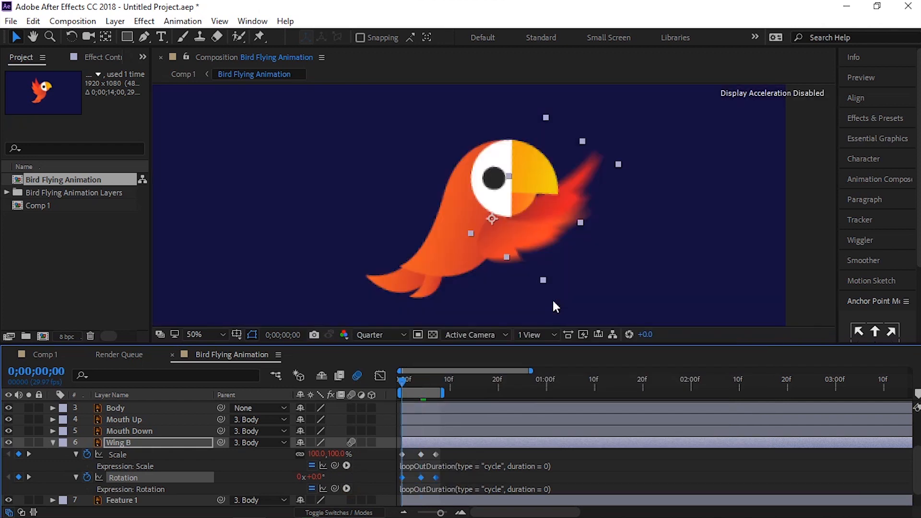
drag(442, 392, 746, 392)
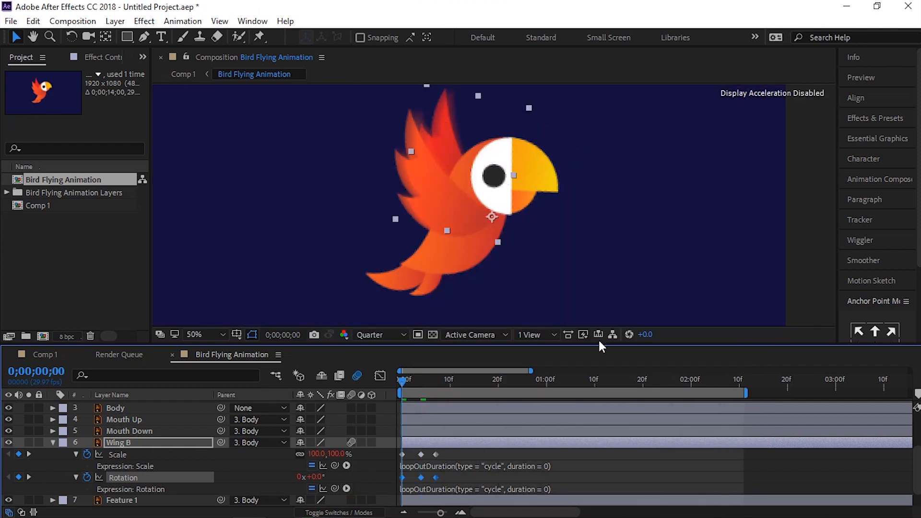
click(602, 242)
key(grave)
key(space)
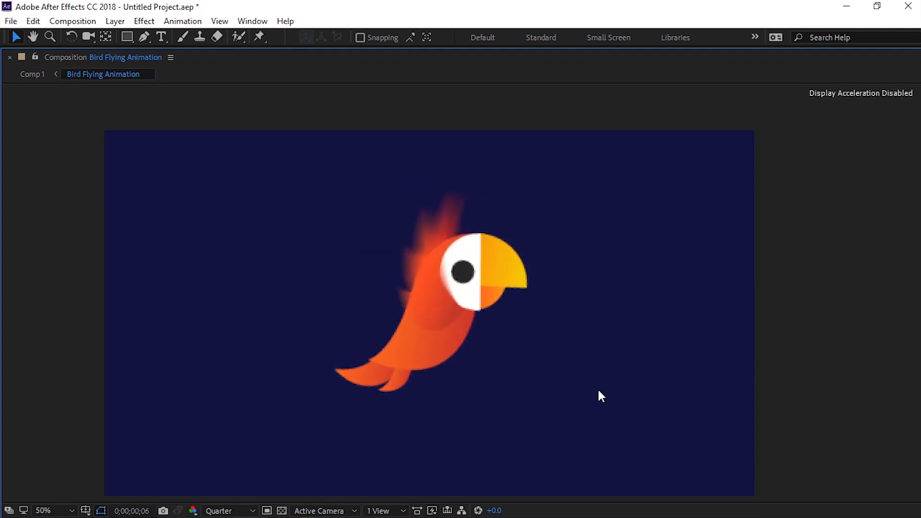
key(grave)
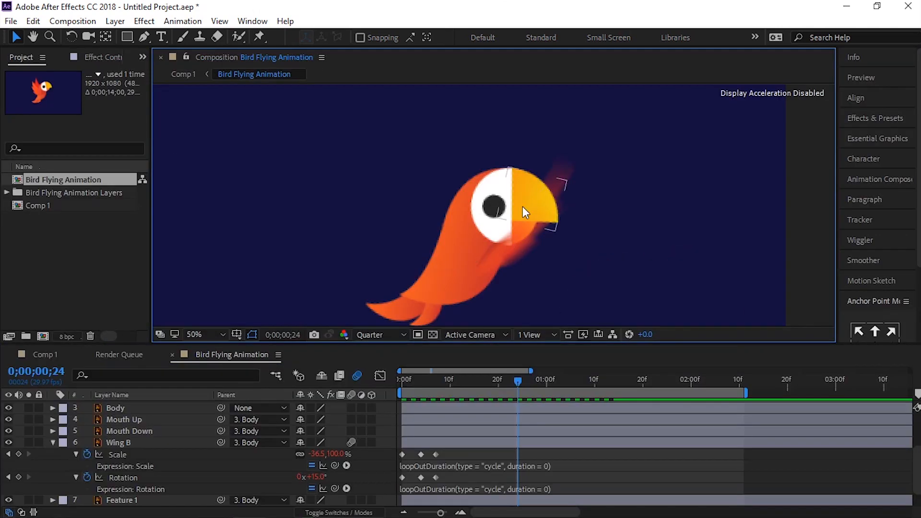
- Apply Easy Ease to all of Wing F's Scale and Rotation keyframes, and collapse the layer's properties
scroll(523, 205, down, 2)
drag(527, 244, 503, 223)
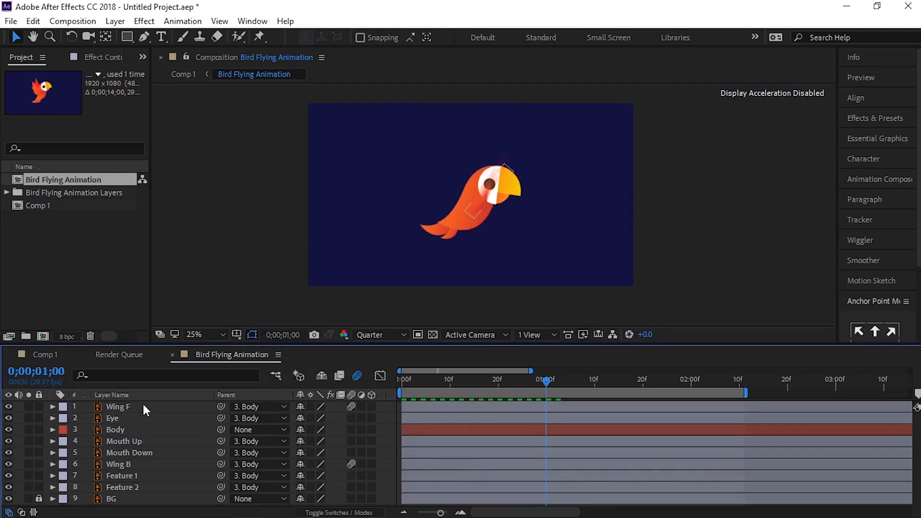
click(131, 407)
key(u)
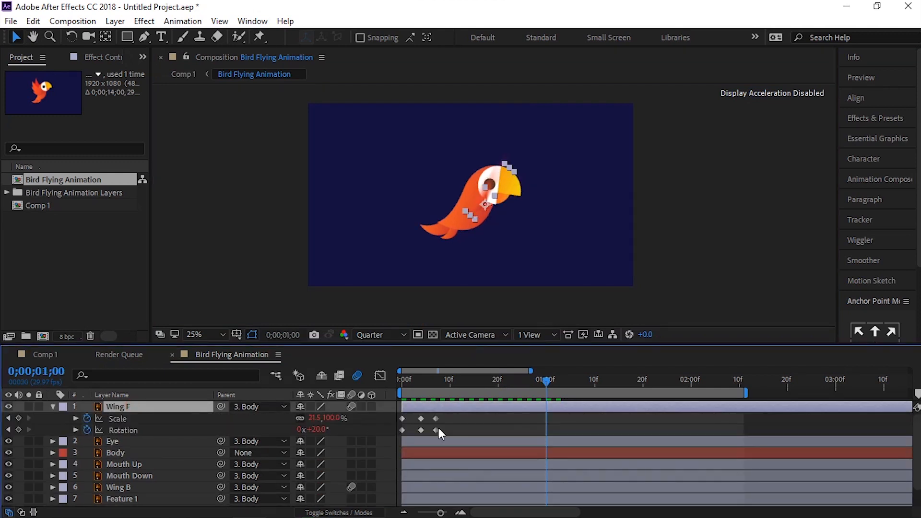
drag(453, 421, 387, 439)
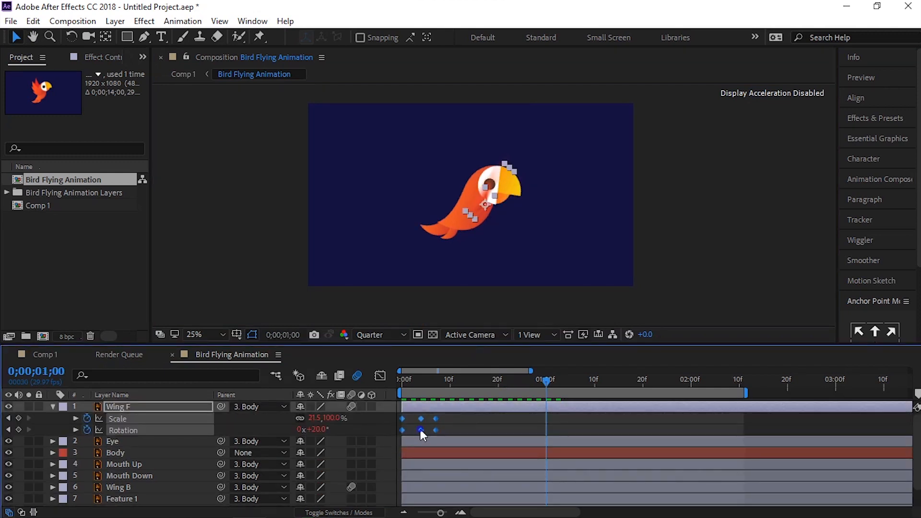
right_click(442, 428)
mouse_move(446, 420)
click(619, 329)
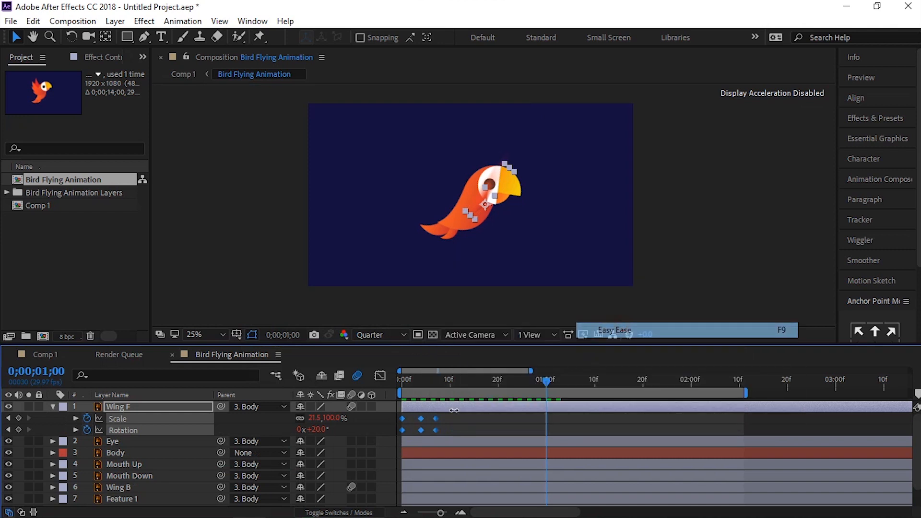
click(455, 425)
click(138, 409)
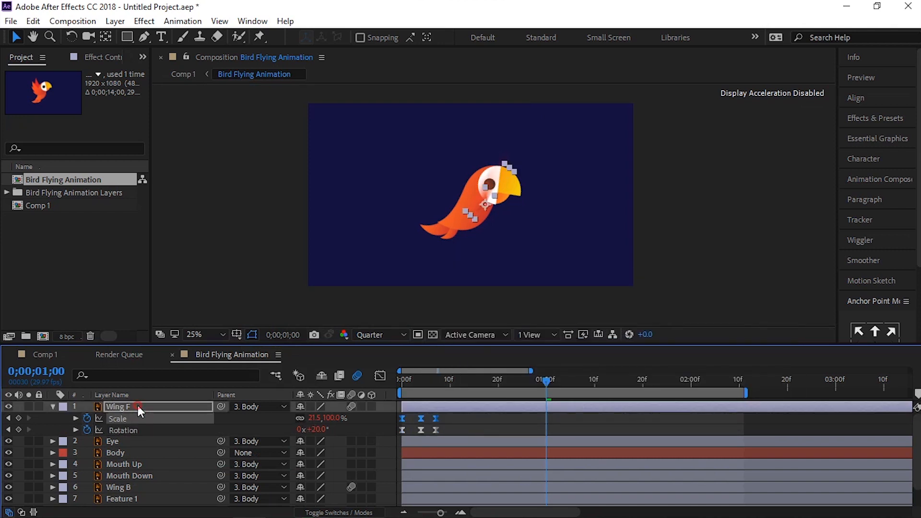
key(u)
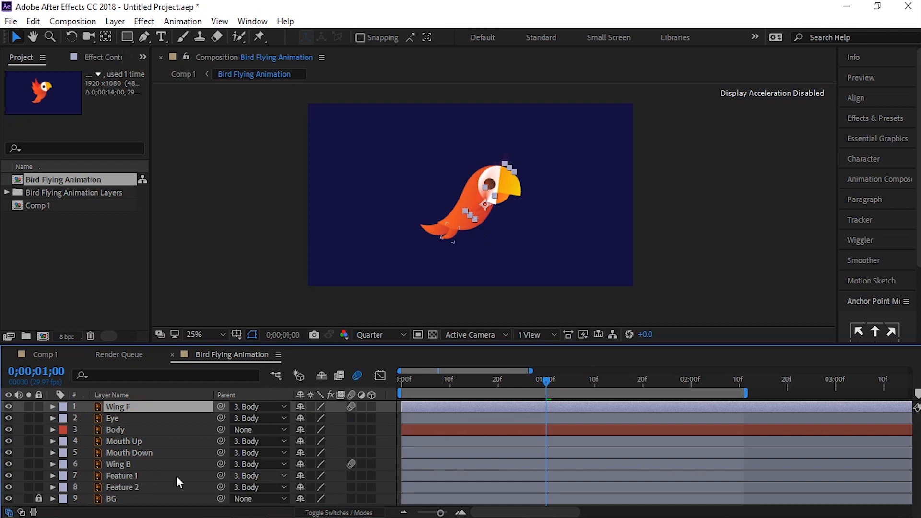
- Apply Easy Ease to all of Wing B's Scale and Rotation keyframes, and collapse the layer's properties
click(126, 464)
key(u)
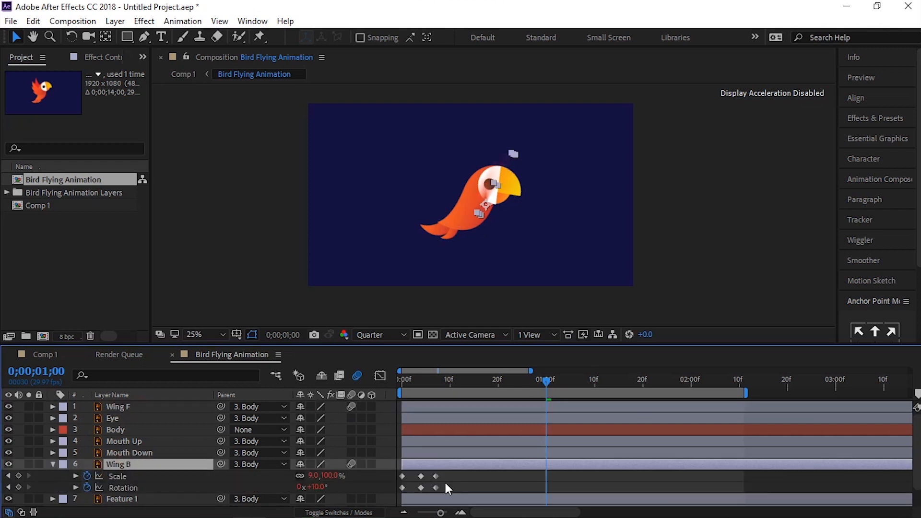
drag(453, 474, 405, 487)
right_click(421, 488)
mouse_move(444, 475)
click(667, 398)
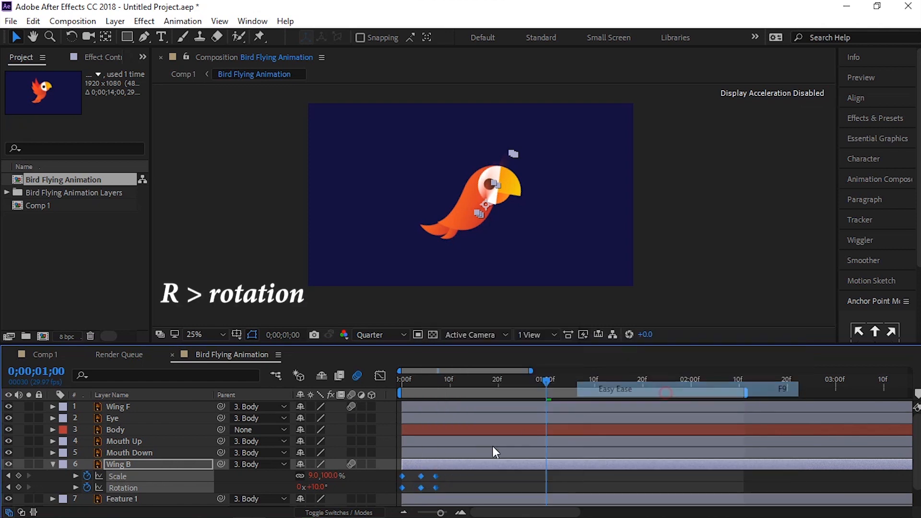
key(u)
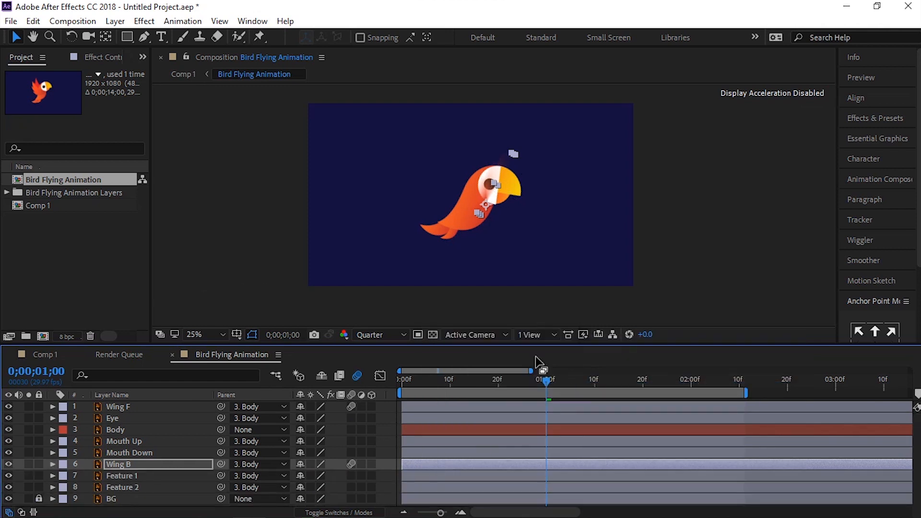
- Add Rotation keyframes of 0° to Feature 1 and Feature 2 at 0;00;00;00 and 0;00;00;10
drag(544, 384, 286, 398)
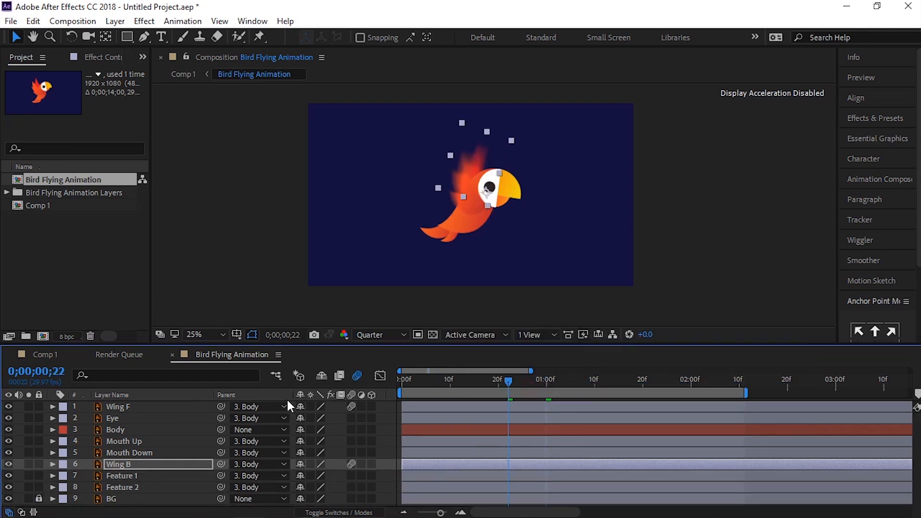
click(124, 474)
shift+click(127, 486)
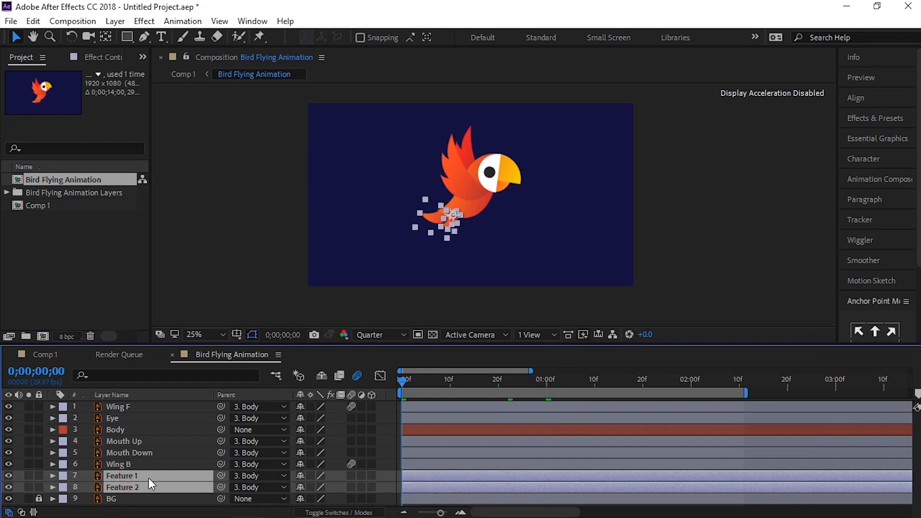
key(r)
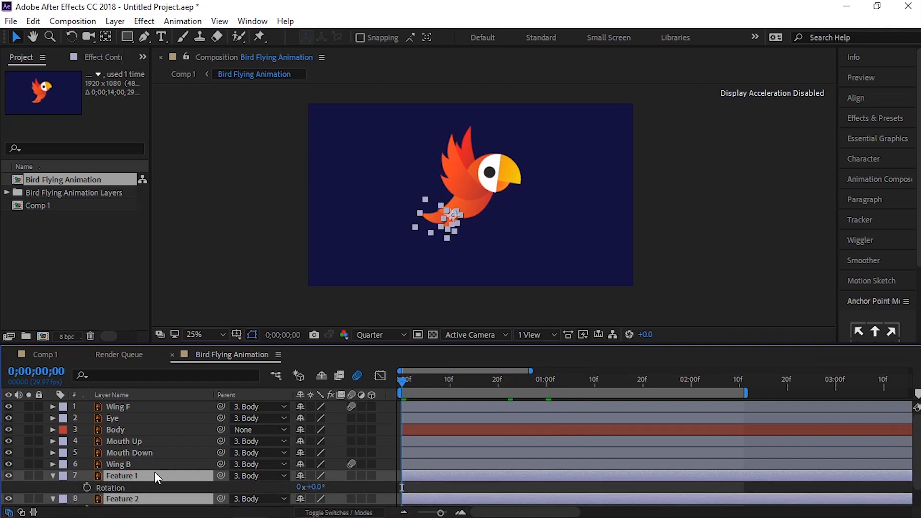
scroll(154, 471, down, 1)
click(88, 465)
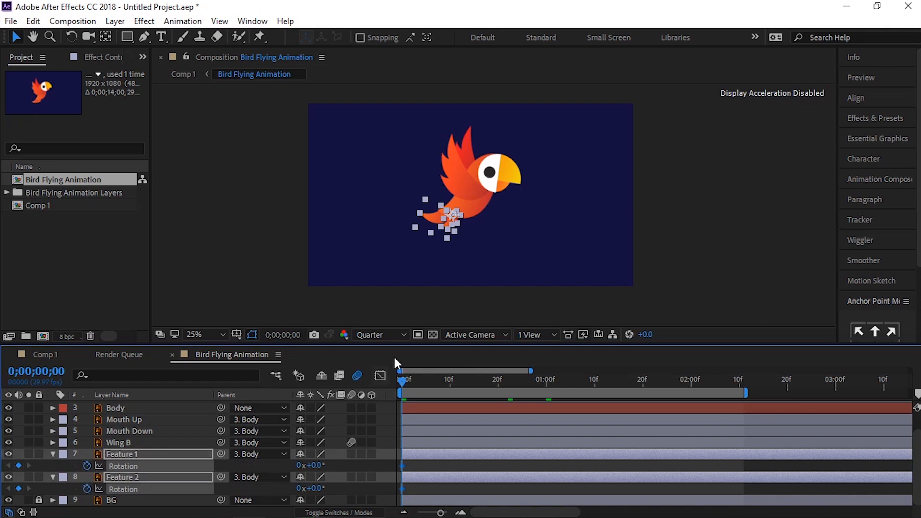
click(37, 372)
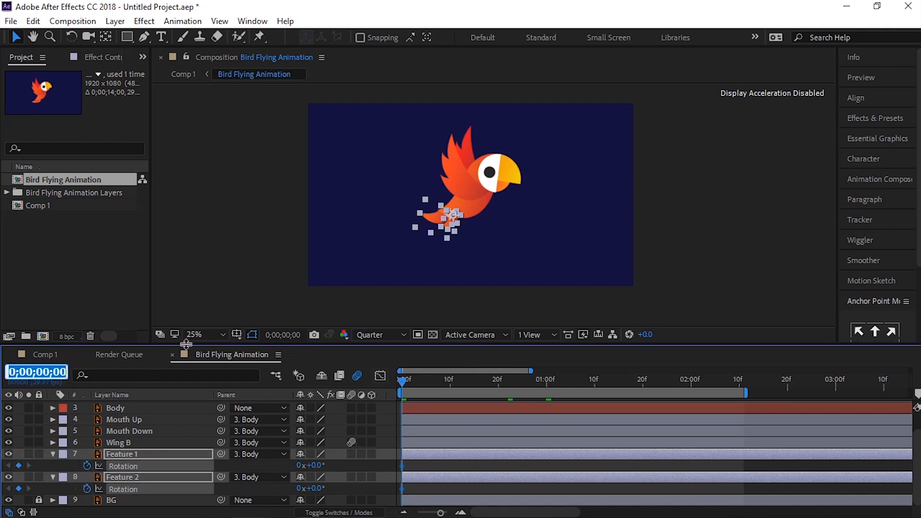
key(shift+Left)
text(10)
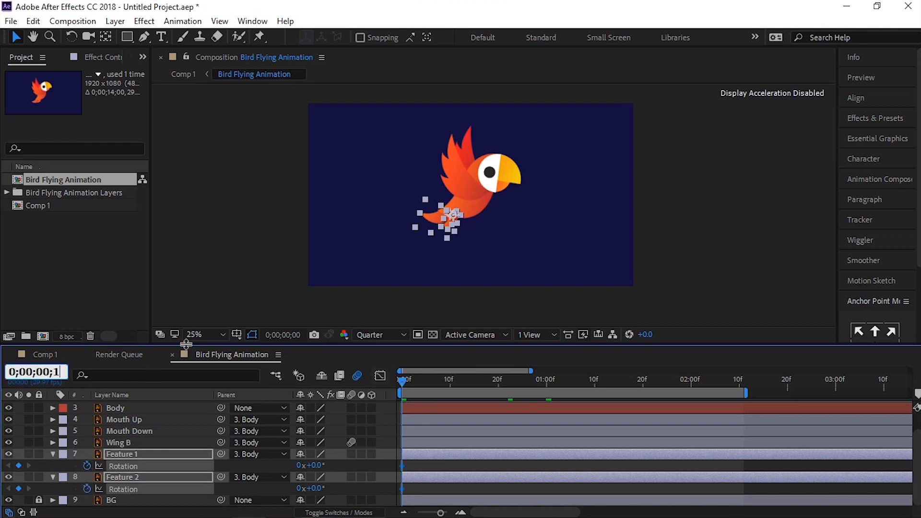
key(Return)
- Set the Rotation of Feature 1 and Feature 2 to 6° at 0;00;00;05
click(54, 373)
key(Right)
key(shift+Left)
key(shift+Left)
text(05)
key(Return)
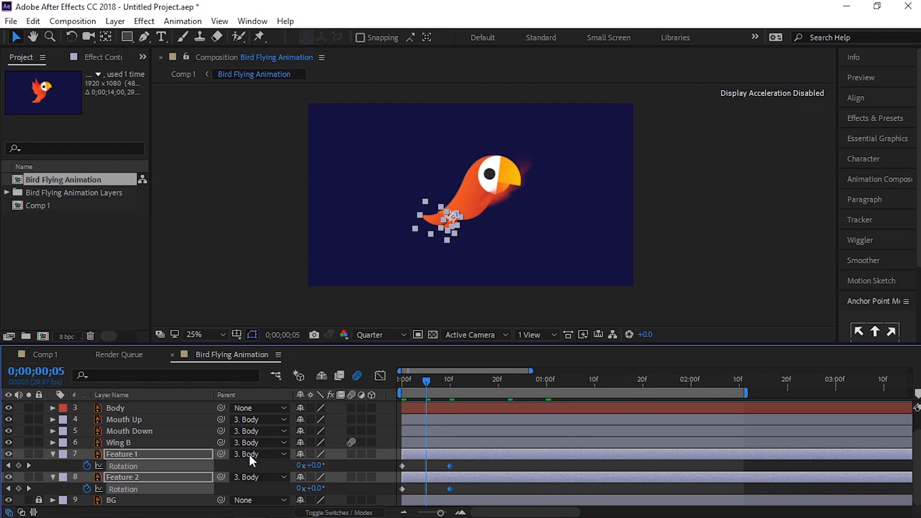
scroll(453, 258, up, 1)
key(h)
drag(511, 212, 511, 244)
key(v)
click(318, 467)
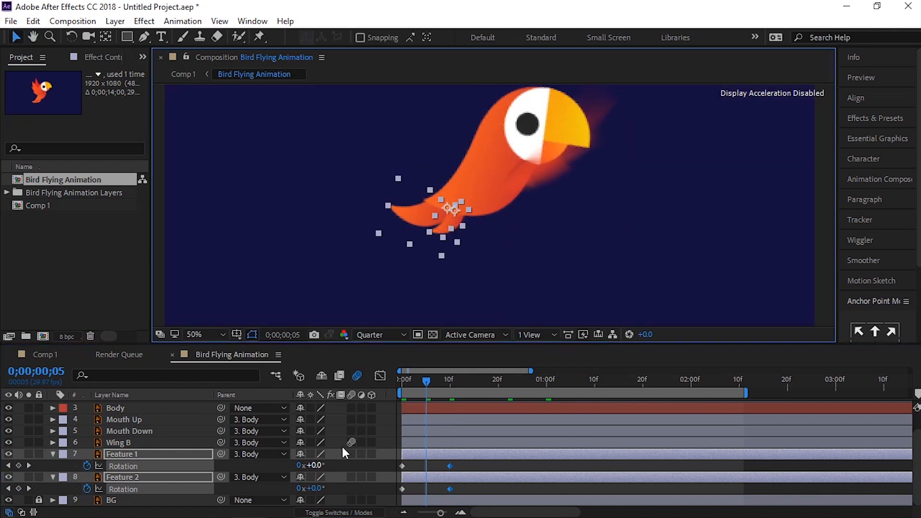
key(Up)
key(Up)
key(Up)
key(Up)
key(Up)
key(Up)
key(Up)
key(Up)
key(Up)
key(Up)
key(Up)
key(Up)
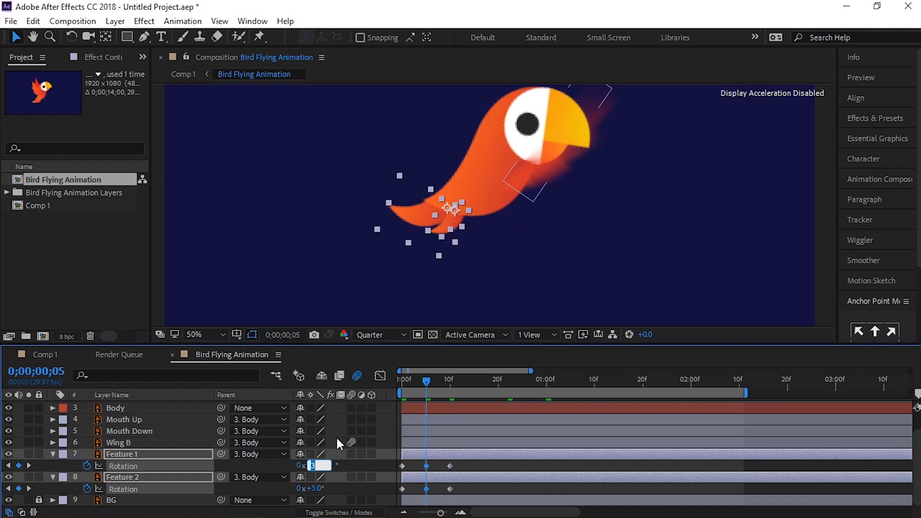
key(Down)
key(Down)
key(Down)
key(Down)
key(Down)
key(Down)
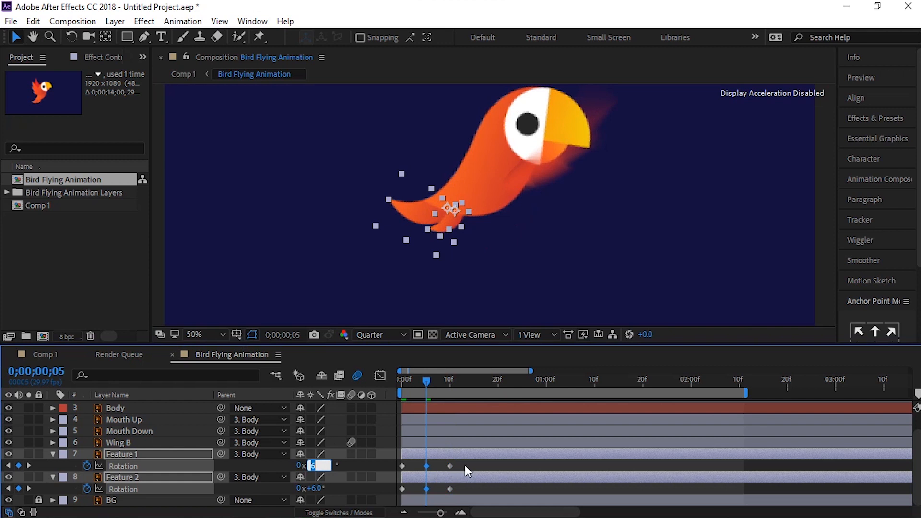
- Apply Easy Ease to all Rotation keyframes of Feature 1 and Feature 2, and preview the animation from the start
drag(464, 464, 389, 493)
right_click(450, 465)
mouse_move(576, 461)
click(634, 372)
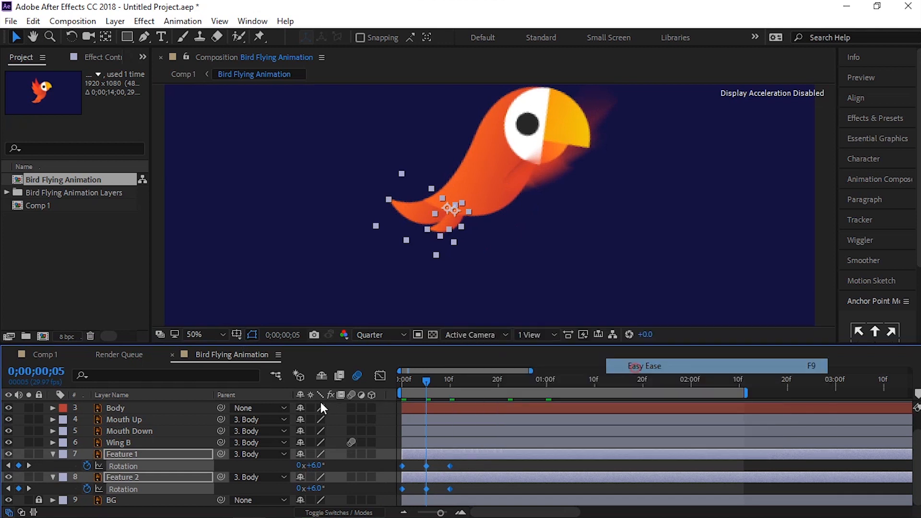
key(Home)
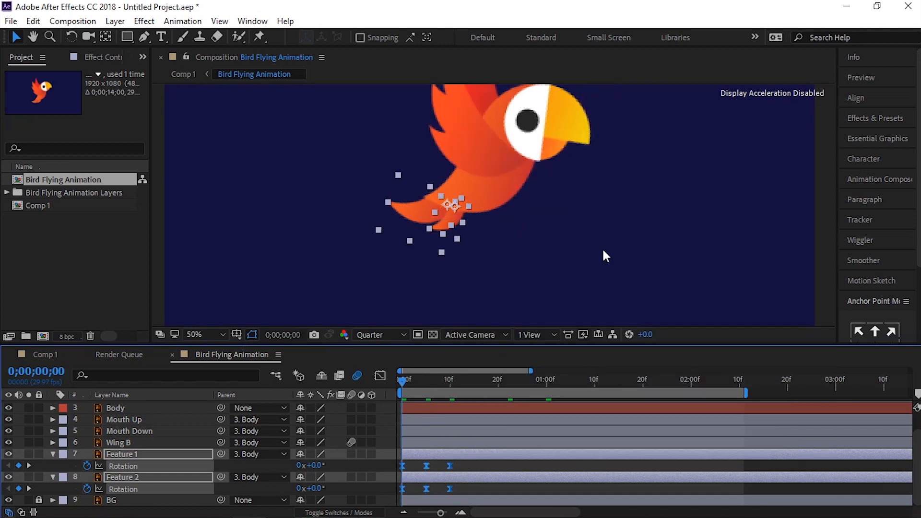
key(space)
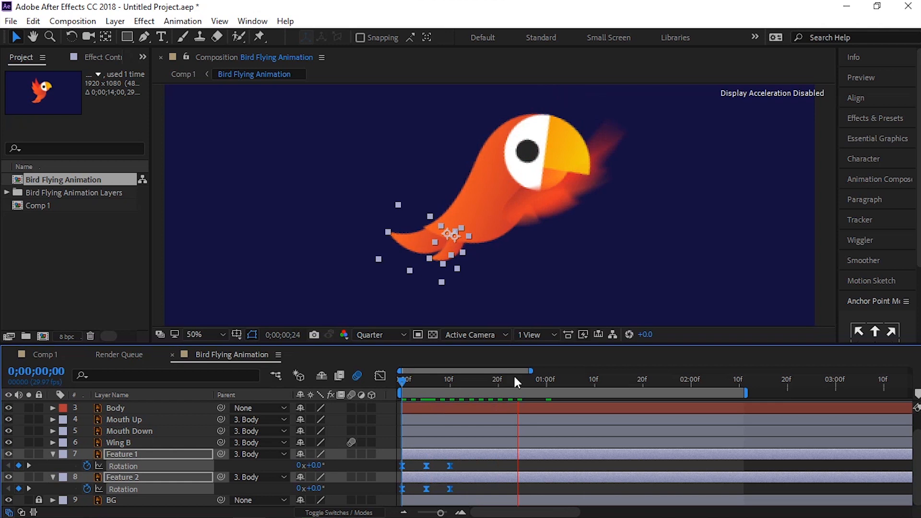
key(space)
- Try to add the expression loopOutDuration(type = "cycle", duration = 0) to Rotation with both Feature layers selected
alt+click(87, 465)
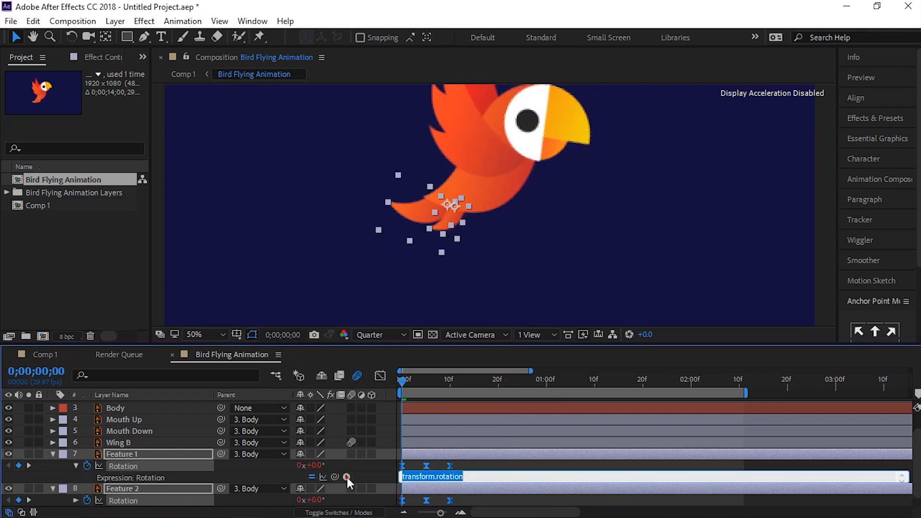
click(347, 477)
mouse_move(422, 426)
click(574, 289)
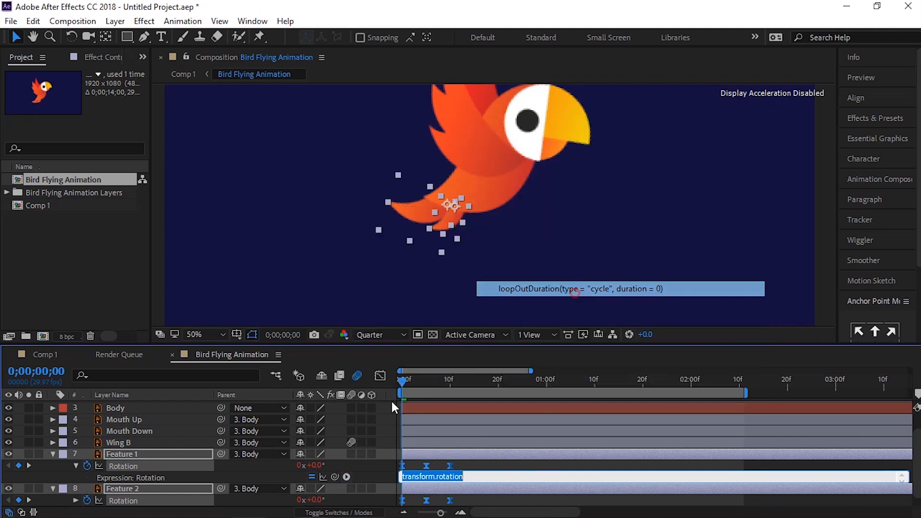
click(347, 431)
scroll(332, 449, down, 1)
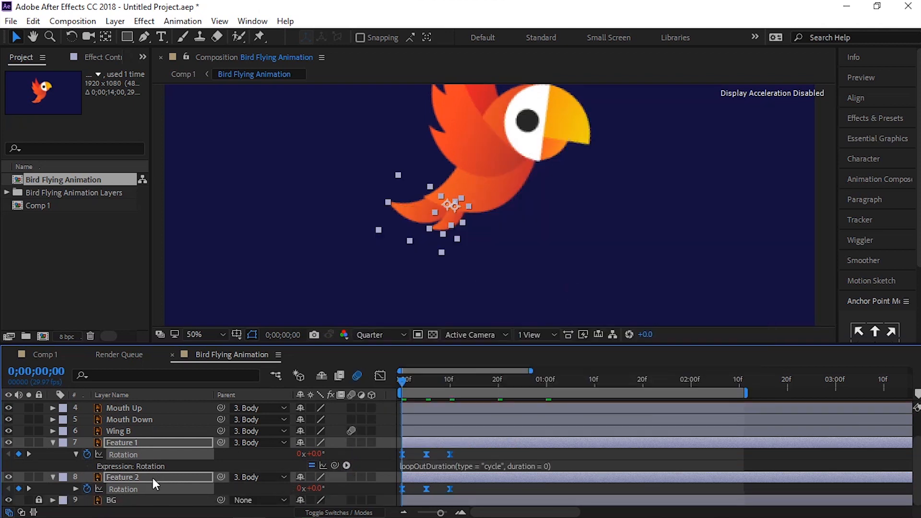
alt+click(88, 485)
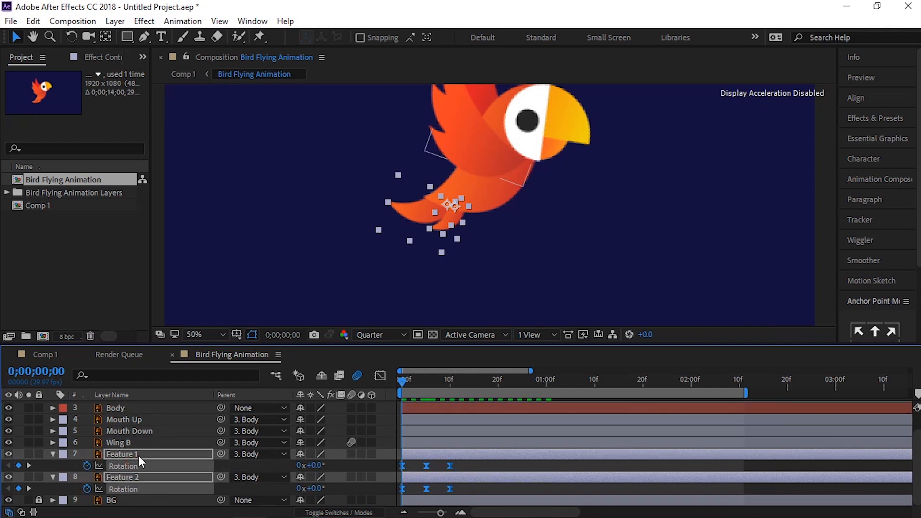
- Add the expression loopOutDuration(type = "cycle", duration = 0) to Feature 1's Rotation alone
click(120, 463)
alt+click(87, 464)
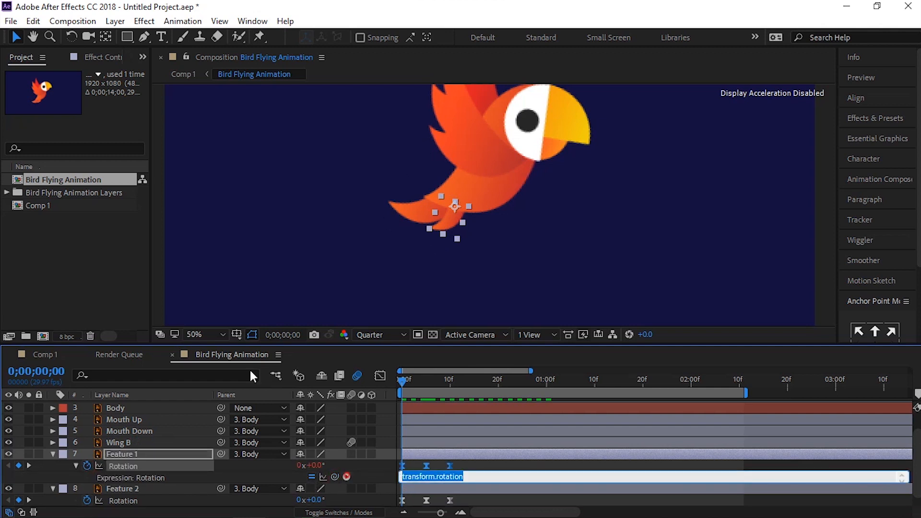
click(346, 476)
mouse_move(393, 422)
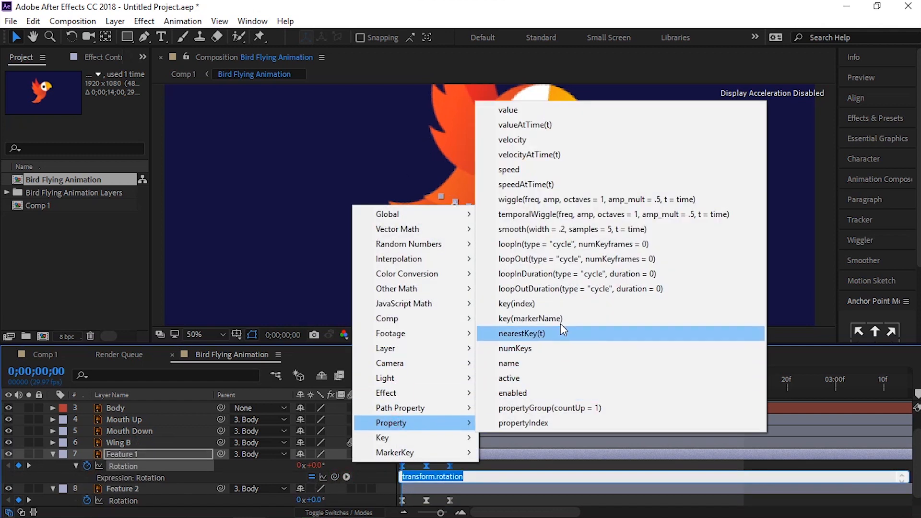
click(560, 288)
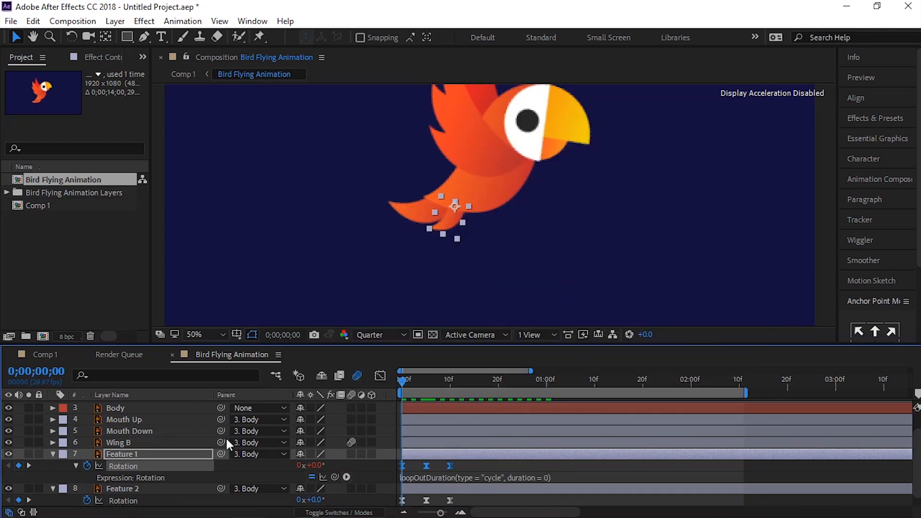
- Add the expression loopOutDuration(type = "cycle", duration = 0) to Feature 2's Rotation
scroll(225, 436, down, 1)
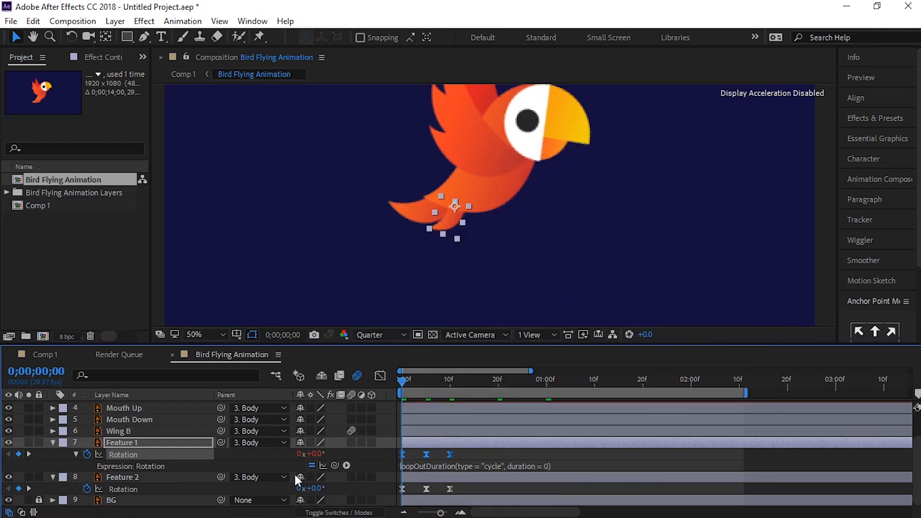
alt+click(87, 488)
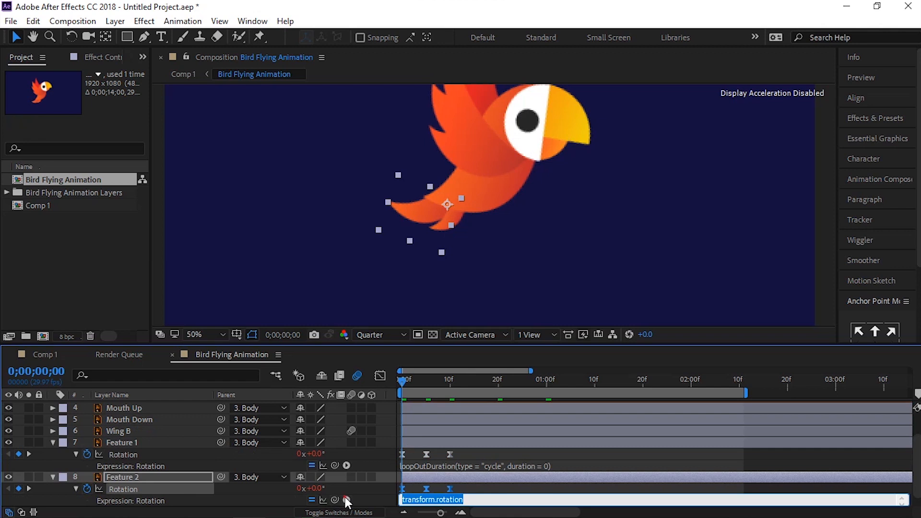
click(347, 500)
mouse_move(393, 499)
click(577, 313)
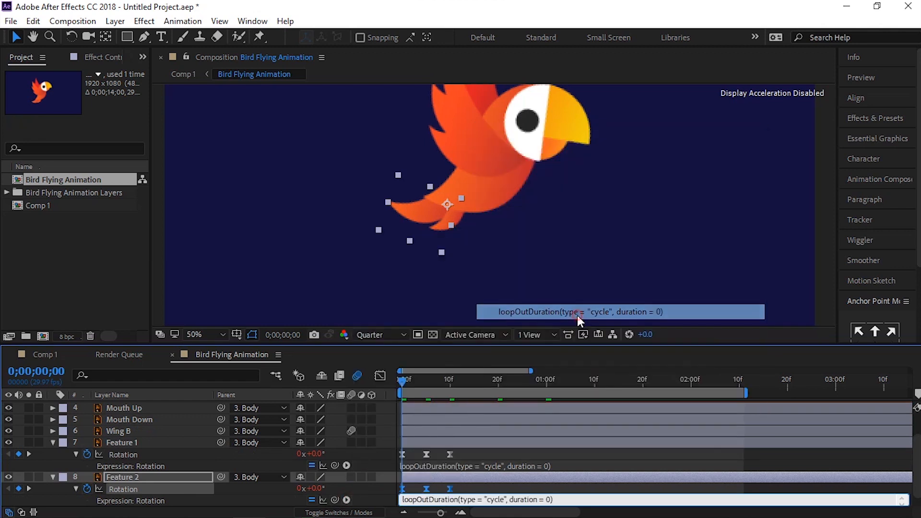
key(KP_Enter)
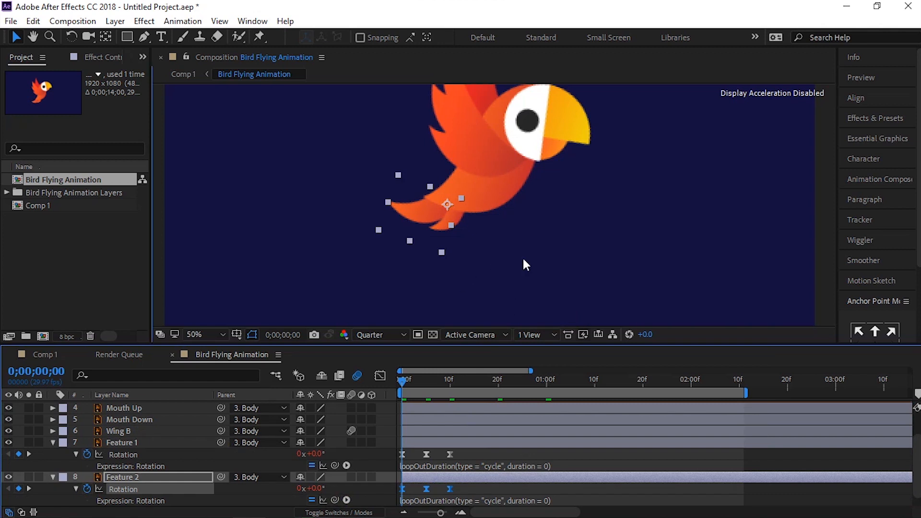
- Preview the looping flight with the tail feather movement in an enlarged composition view
key(grave)
key(space)
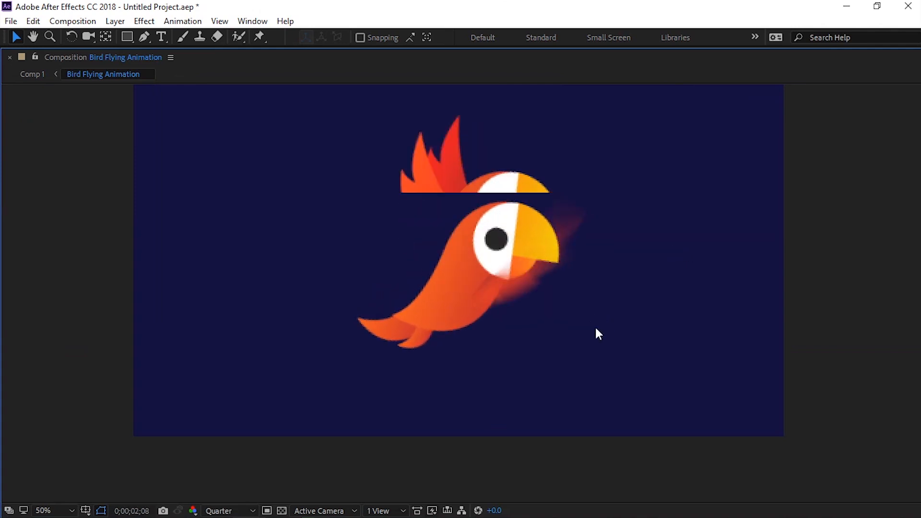
key(space)
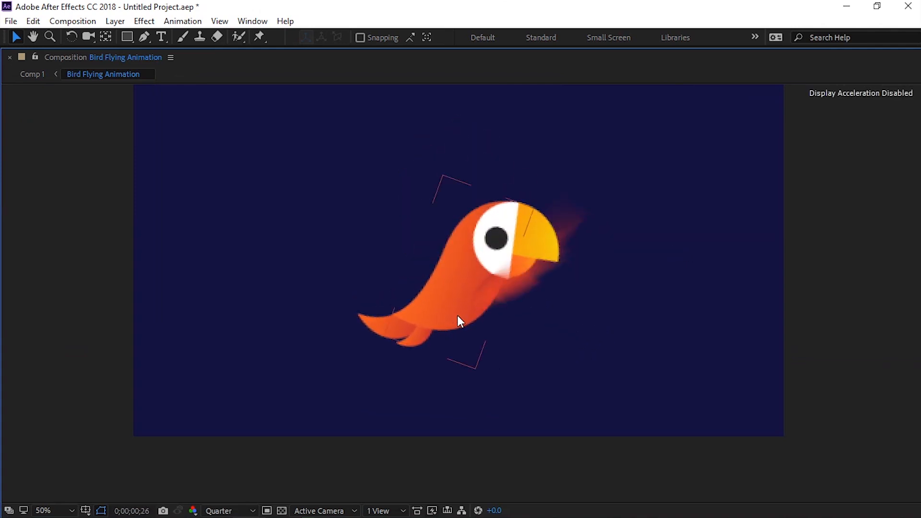
- Start Rotation keyframes on Mouth Up and Mouth Down at 0;00;00;18
ctrl+click(102, 452)
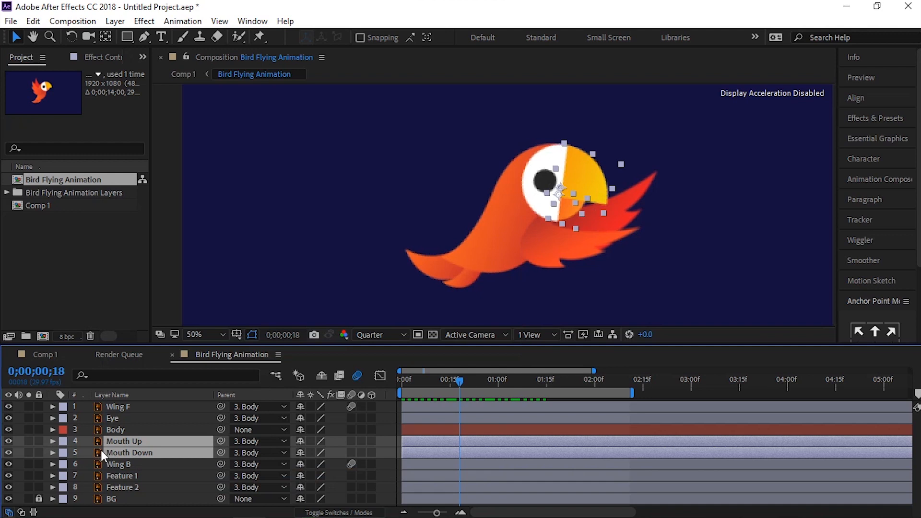
key(r)
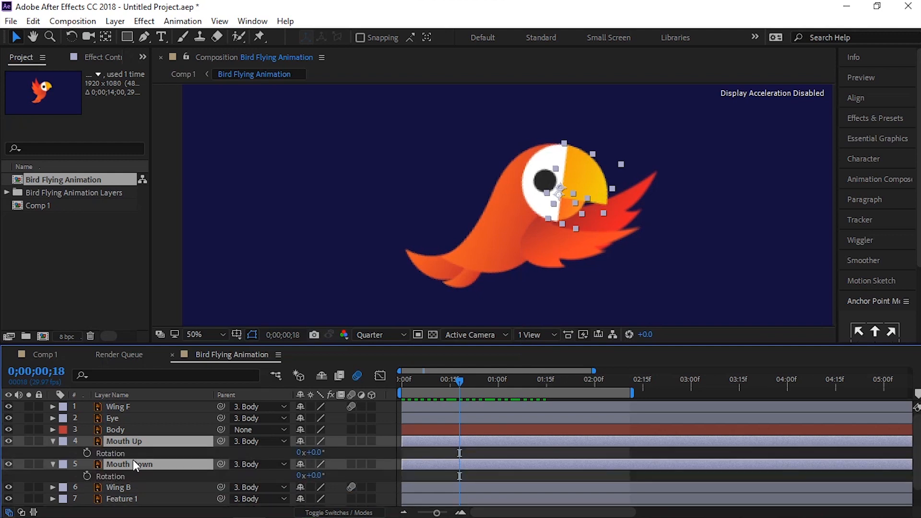
click(88, 452)
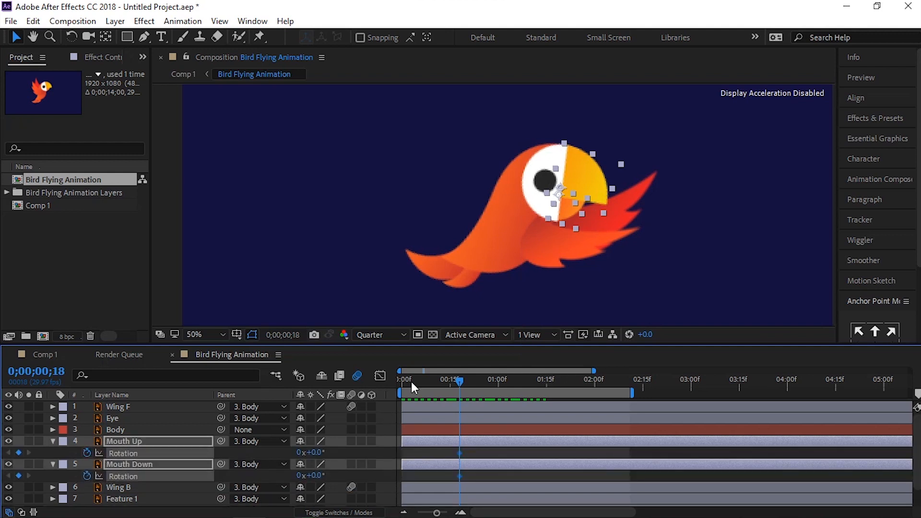
- Move the current time to 0;00;00;25
click(62, 376)
key(Right)
key(shift+Left)
key(shift+Left)
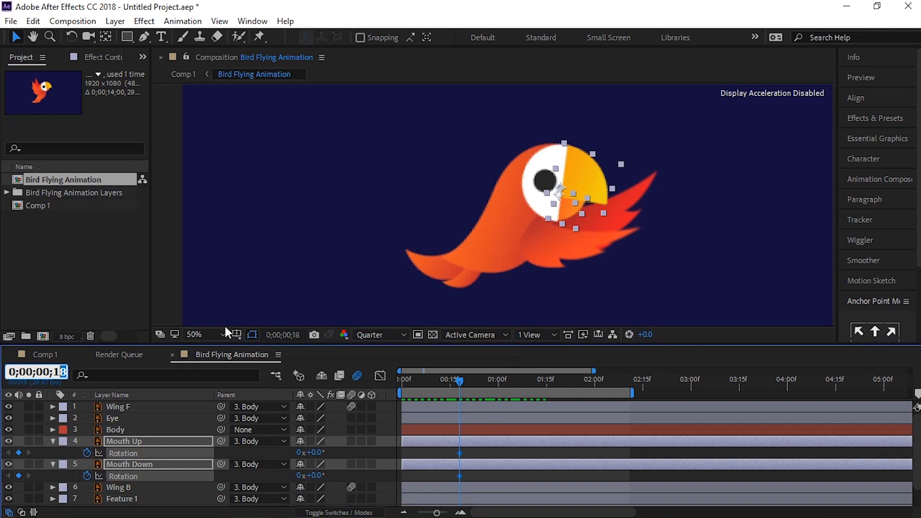
text(28)
key(Return)
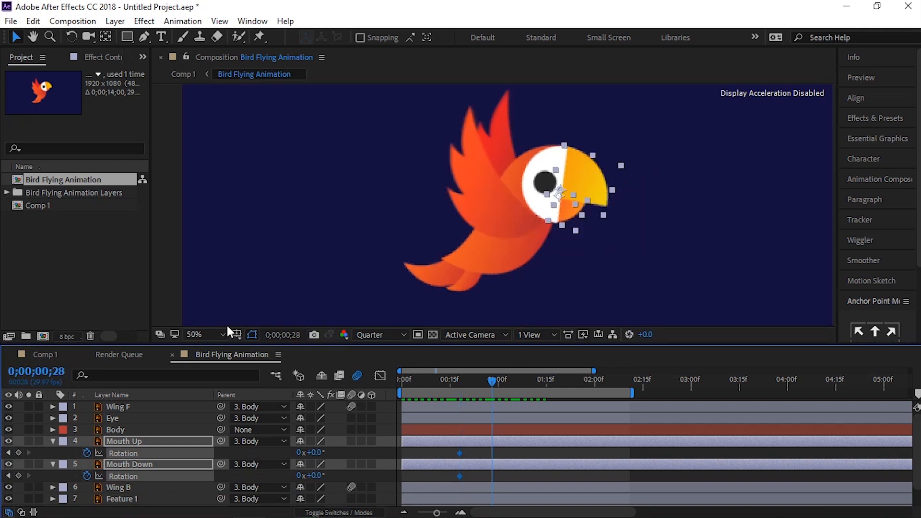
drag(491, 382, 485, 384)
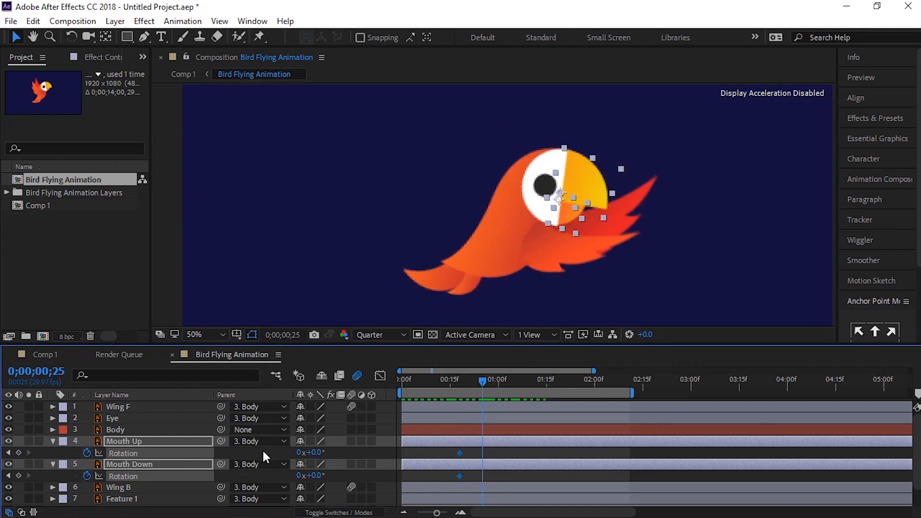
- Set Mouth Up's Rotation to -24° at 0;00;00;25, raising the upper beak
click(127, 431)
click(125, 440)
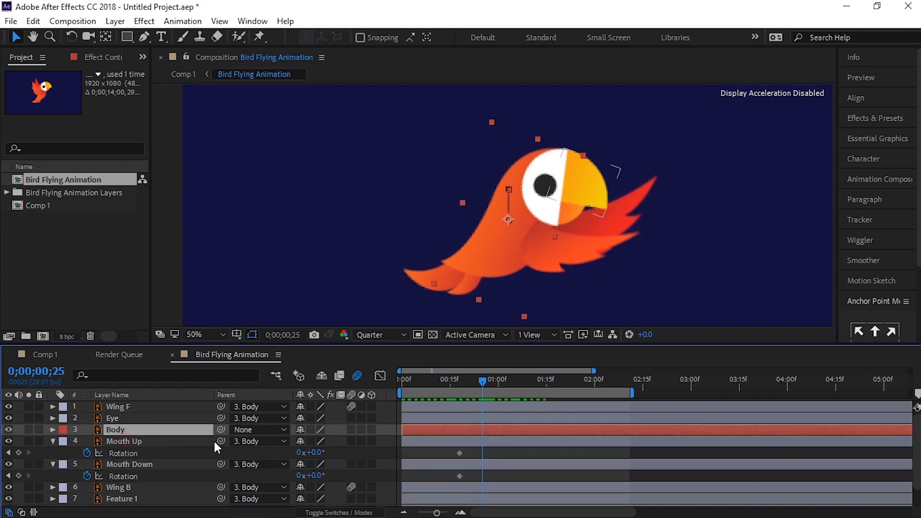
click(311, 452)
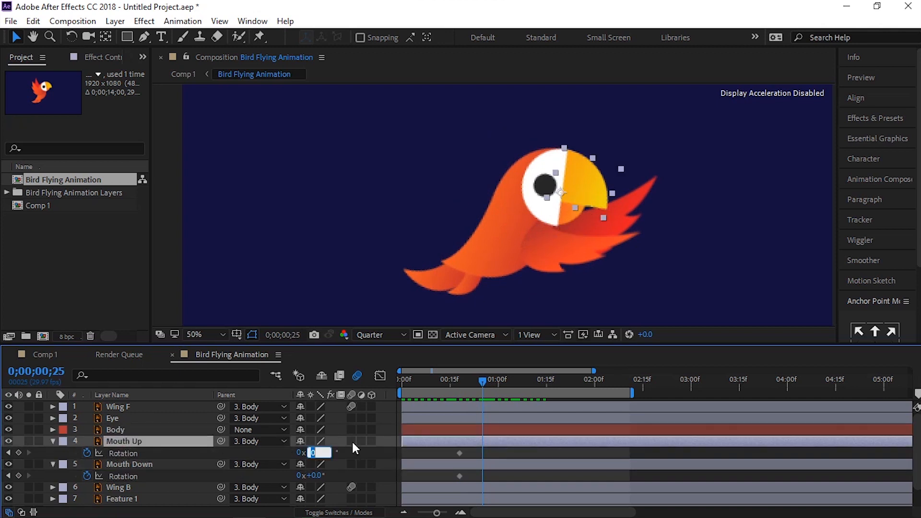
text(-10)
key(Return)
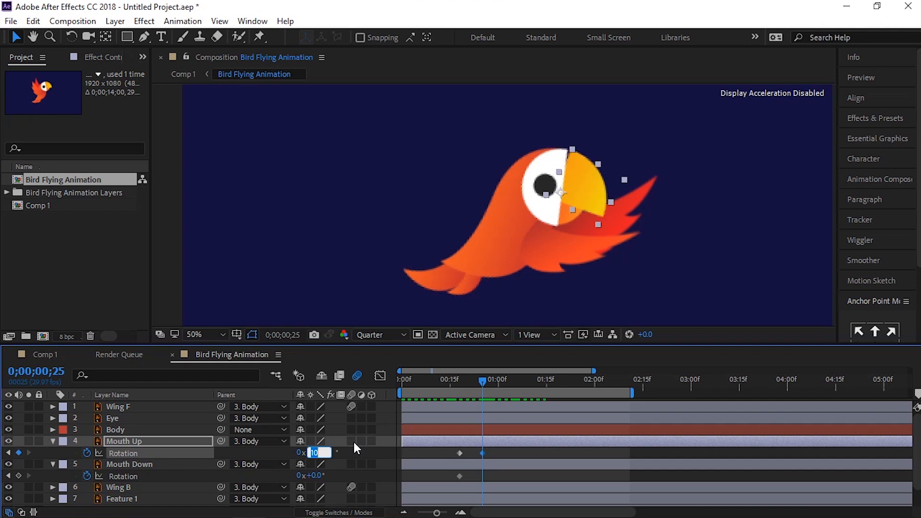
text(-20)
key(Return)
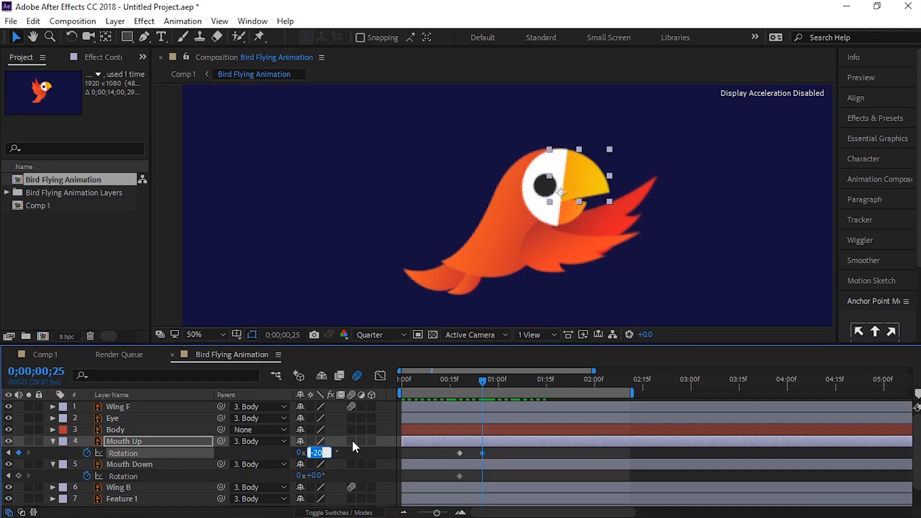
text(-21)
key(Return)
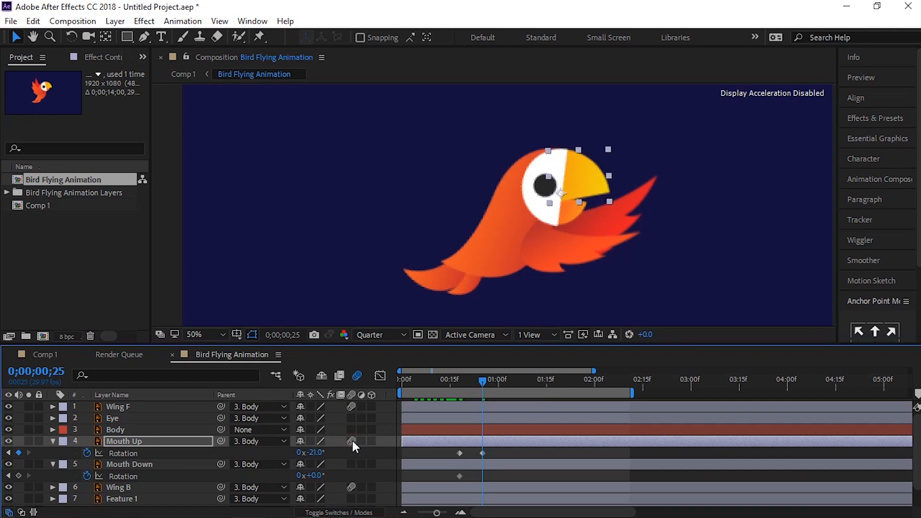
click(316, 451)
text(-24)
key(Return)
- Set Mouth Down's Rotation to 10° at 0;00;00;25
click(263, 465)
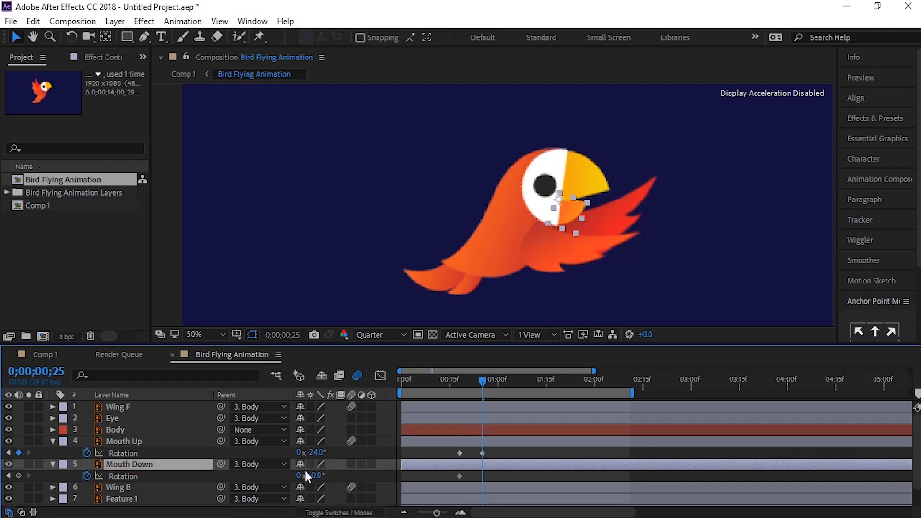
click(310, 475)
text(10)
key(Return)
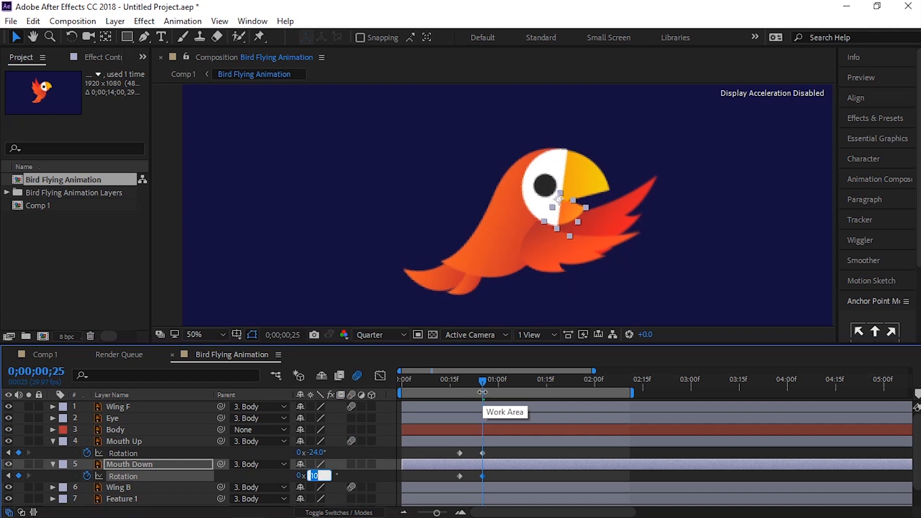
- Copy the first closed-beak Rotation keyframes of Mouth Up and Mouth Down to 0;00;01;05
key(shift+Page_Down)
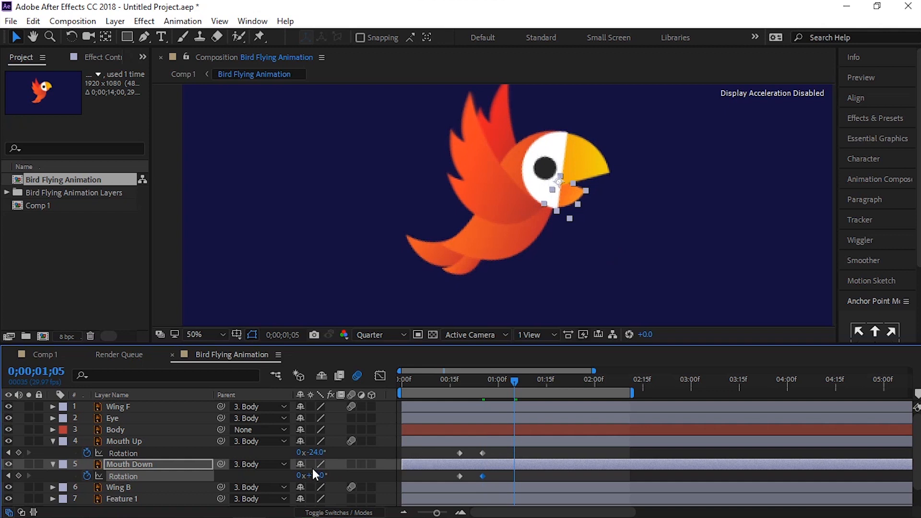
click(465, 449)
click(458, 453)
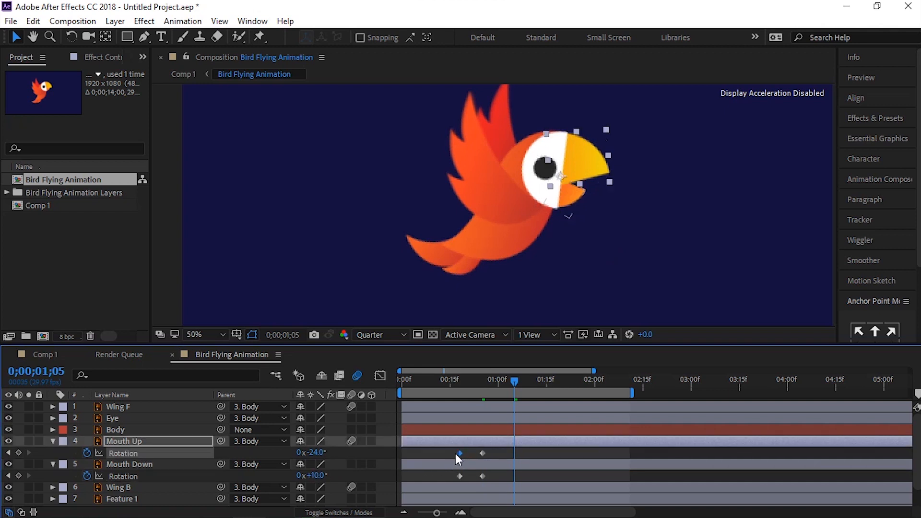
key(ctrl+c)
key(ctrl+v)
click(459, 476)
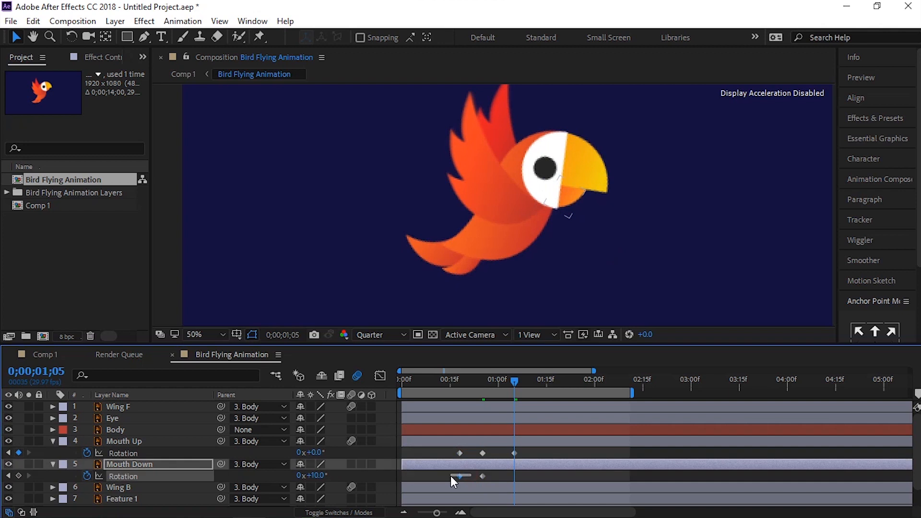
key(ctrl+c)
key(ctrl+v)
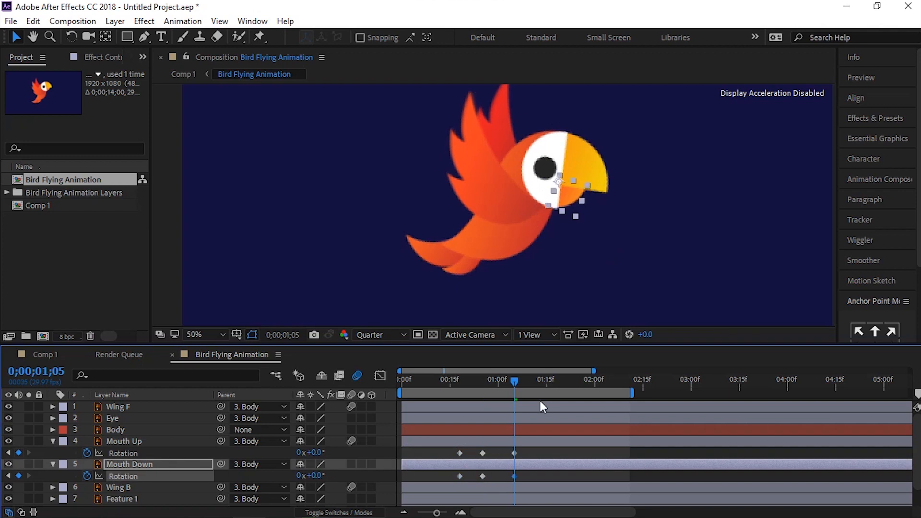
- Copy the open-beak Rotation keyframes of Mouth Up and Mouth Down to 0;00;01;15
key(shift+Page_Down)
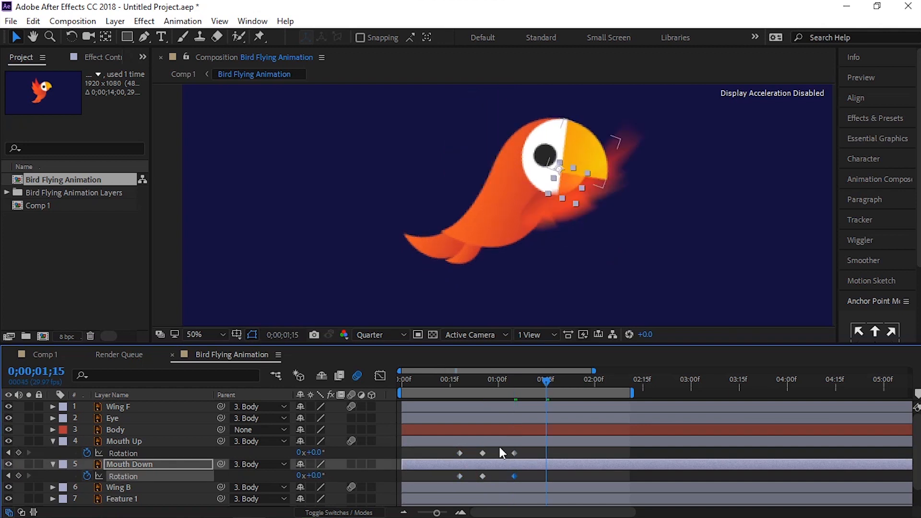
click(499, 450)
click(483, 453)
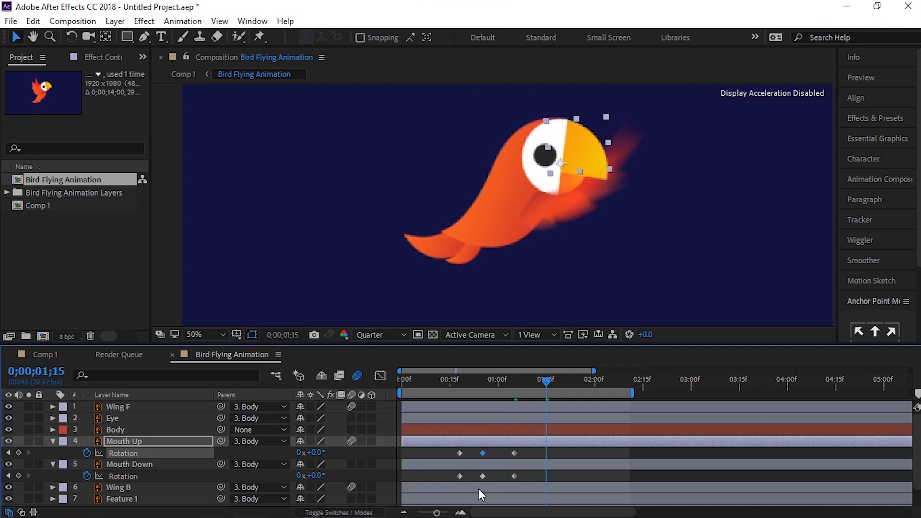
key(ctrl+c)
key(ctrl+v)
click(480, 477)
key(ctrl+c)
key(ctrl+v)
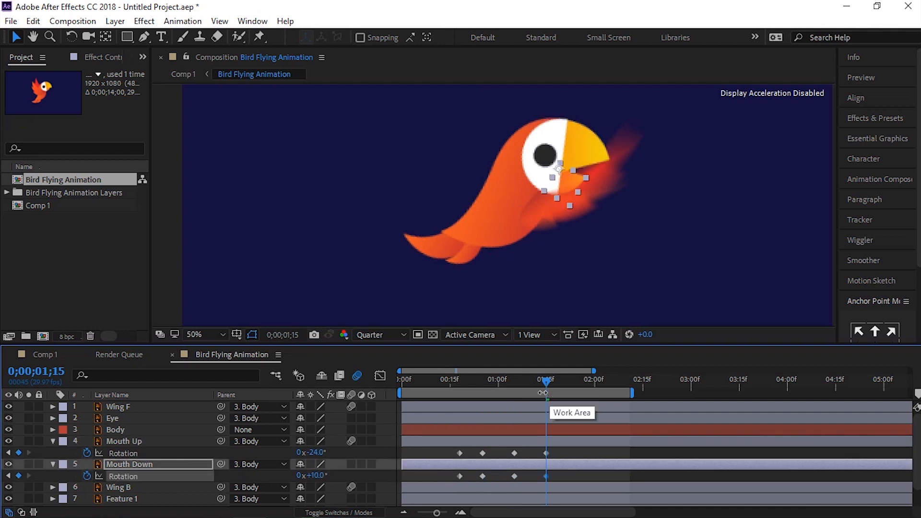
- End the work area at 0;00;01;25
key(shift+Page_Down)
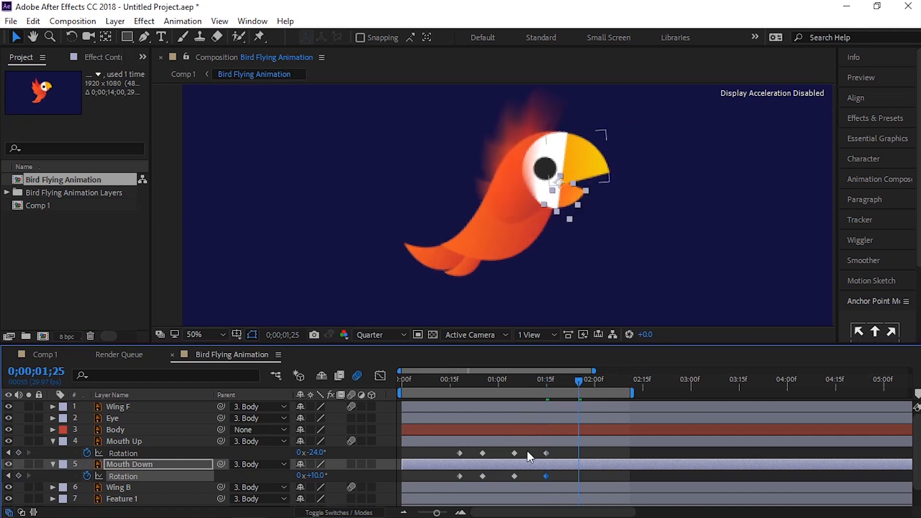
key(n)
- Space the Mouth Up and Mouth Down Rotation keyframes ten frames apart, starting from 0;00;00;18, and preview the beak movement
drag(574, 379, 488, 476)
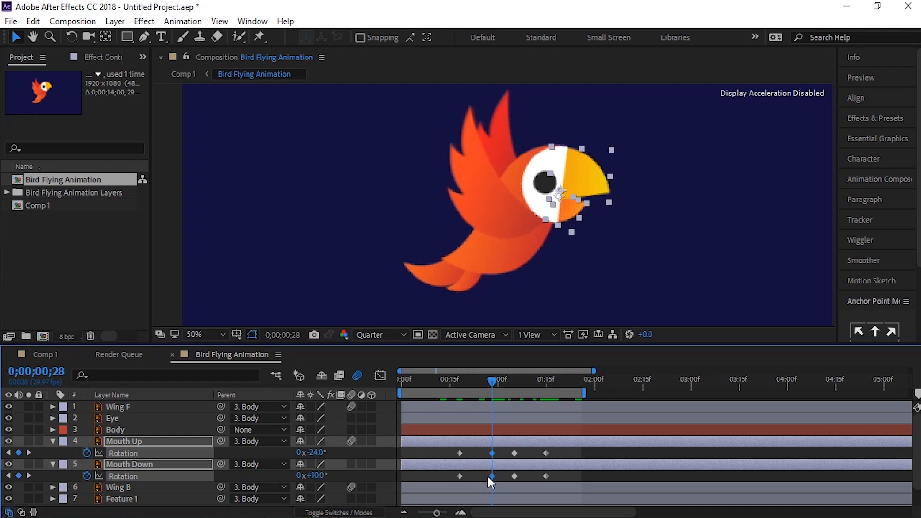
key(shift+Page_Down)
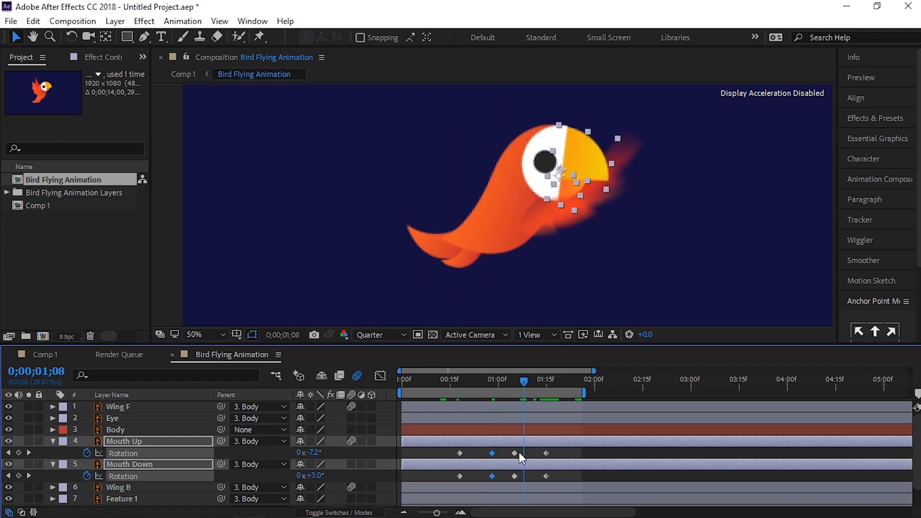
drag(526, 454, 523, 476)
drag(551, 449, 553, 480)
key(space)
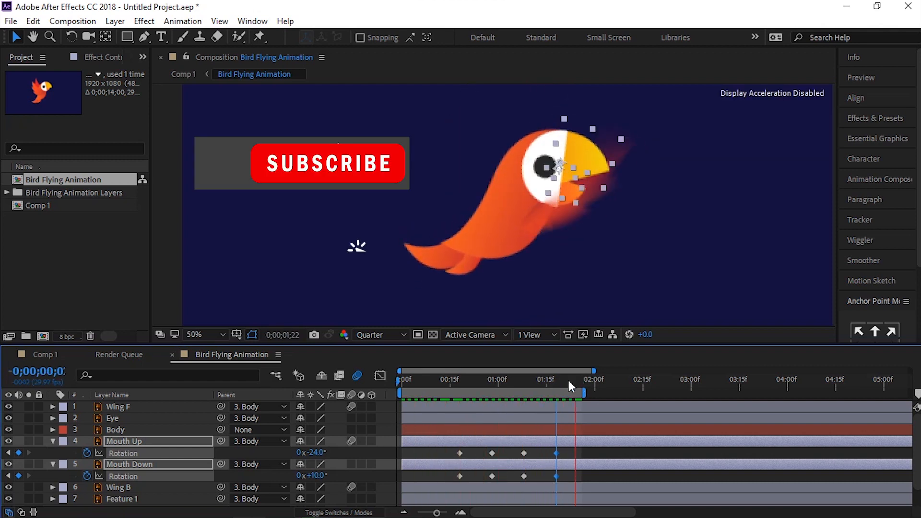
key(space)
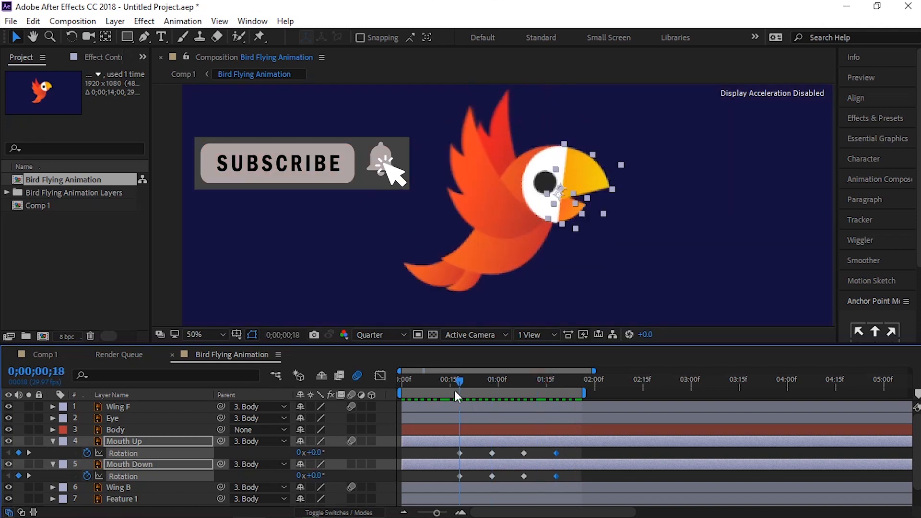
- Move the second pair of Rotation keyframes on Mouth Up and Mouth Down to 0;00;00;23
key(Page_Down)
key(Page_Down)
key(Page_Down)
key(Page_Down)
key(Page_Down)
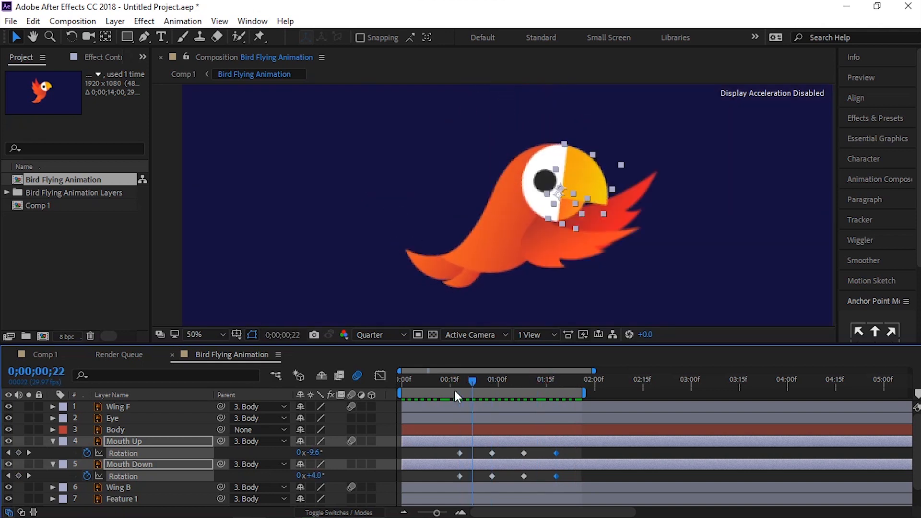
click(500, 453)
drag(482, 480, 480, 476)
right_click(479, 476)
click(468, 462)
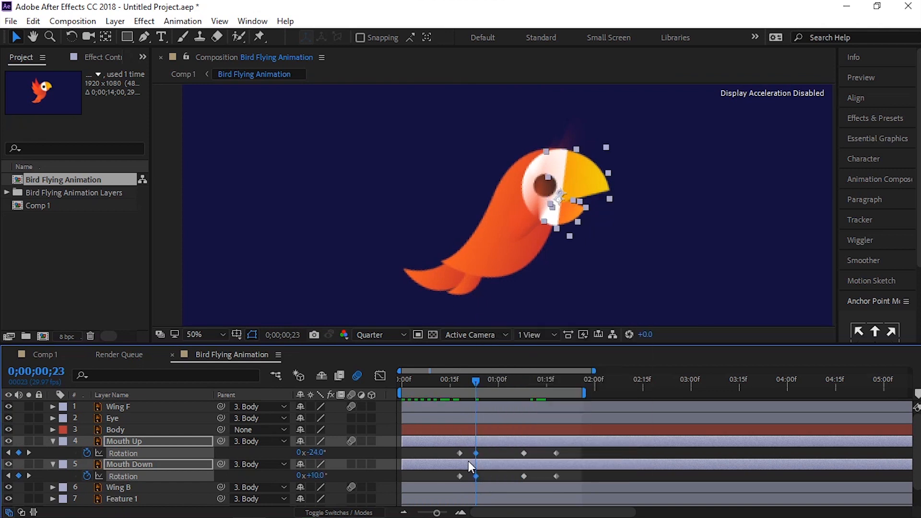
- Move the third pair of mouth Rotation keyframes to 0;00;00;28
key(Page_Down)
key(Page_Down)
key(Page_Down)
key(Page_Down)
key(Page_Down)
drag(537, 453, 492, 476)
- Move the fourth pair of mouth Rotation keyframes to 0;00;01;03 and preview the beak movement
key(Page_Down)
key(Page_Down)
key(Page_Down)
key(Page_Down)
key(Page_Down)
drag(566, 450, 549, 480)
key(ctrl+x)
key(ctrl+v)
drag(510, 382, 509, 382)
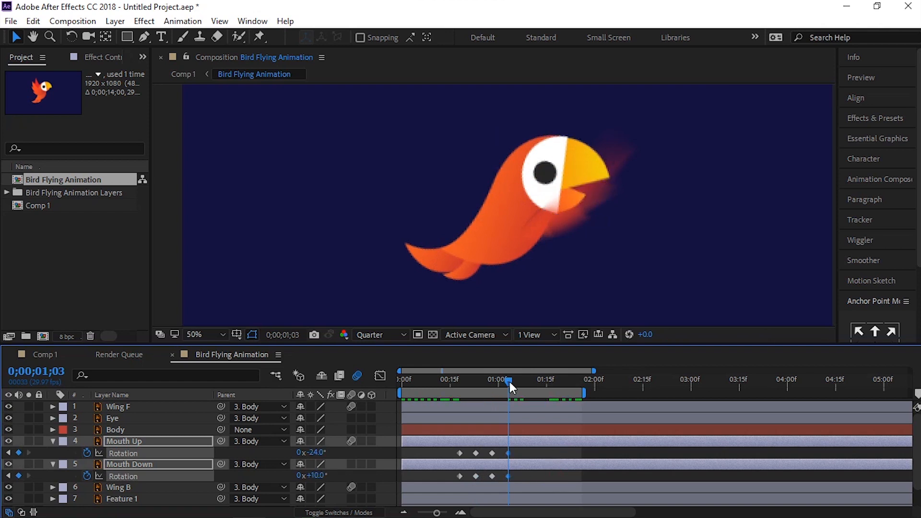
key(space)
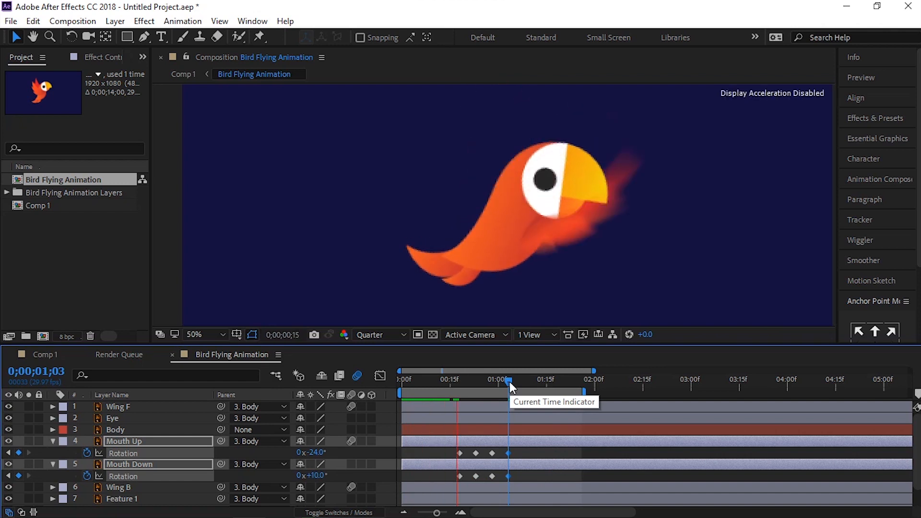
key(space)
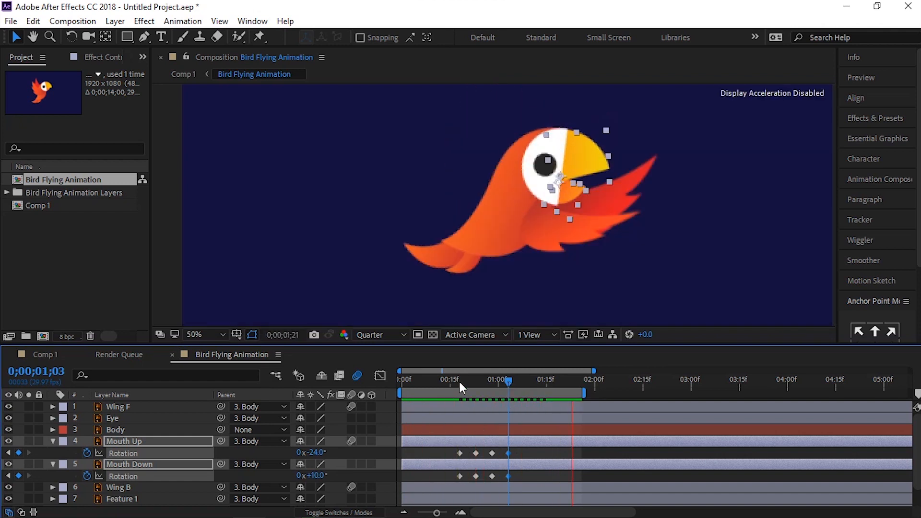
- Set Mouth Up's Rotation to -13° at its first keyframe, 0;00;00;18
click(454, 383)
drag(454, 381, 462, 385)
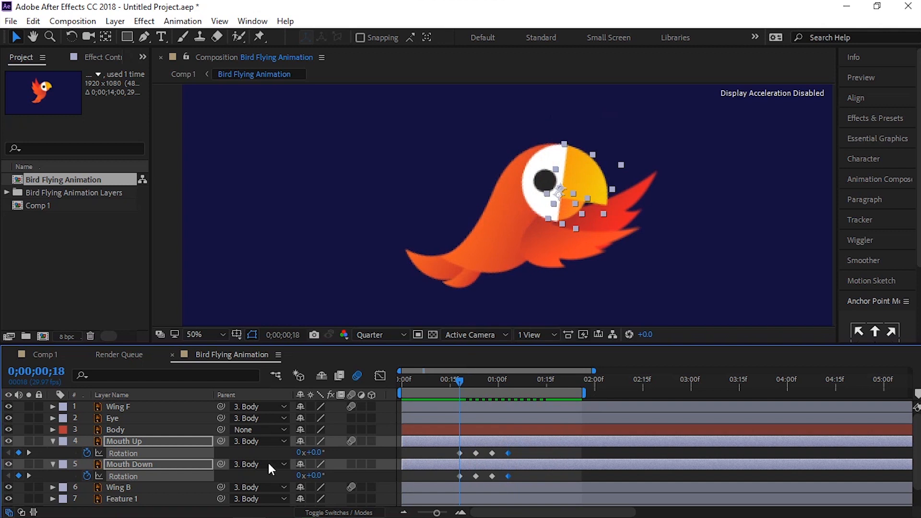
click(459, 453)
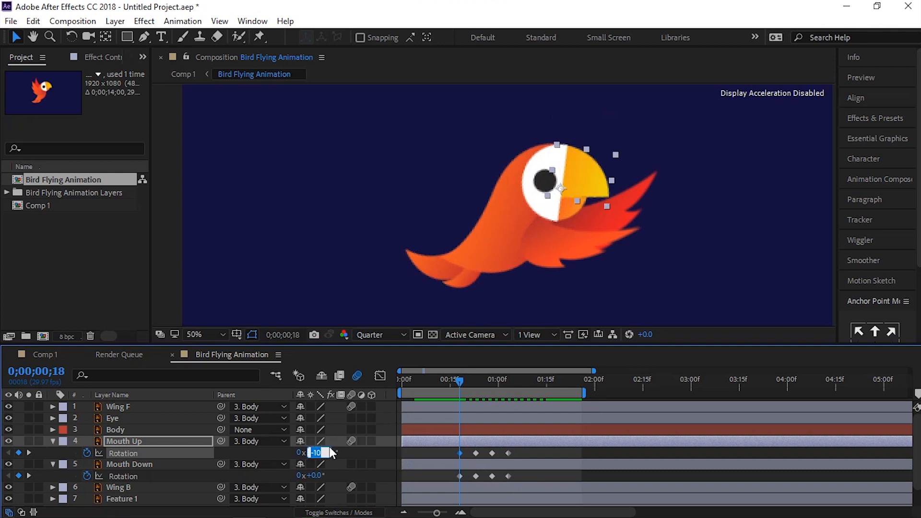
key(Down)
key(Down)
key(Down)
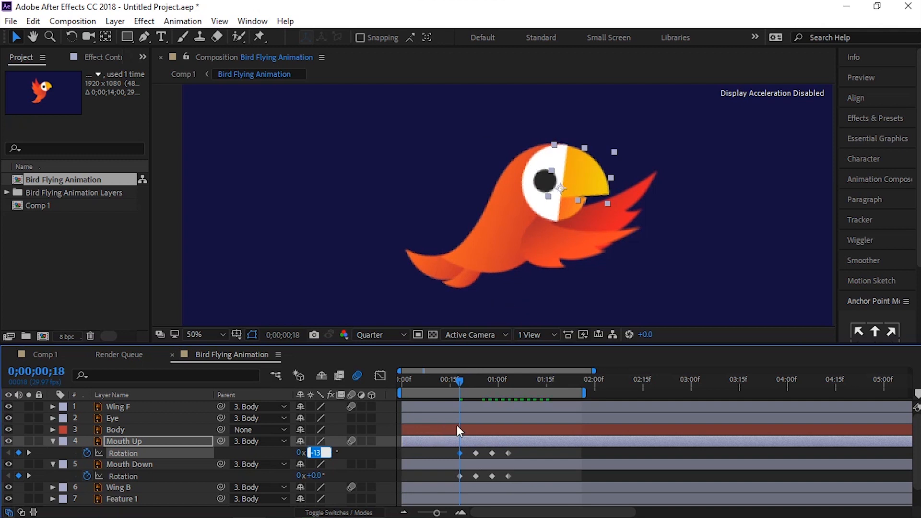
- Set Mouth Down's Rotation to 12° at the 0;00;00;23 keyframe
drag(459, 379, 480, 386)
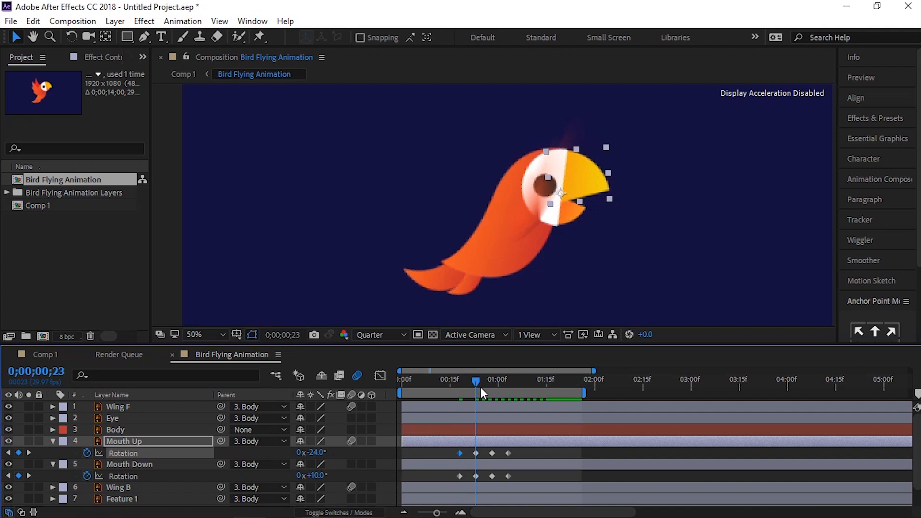
click(317, 474)
text(20)
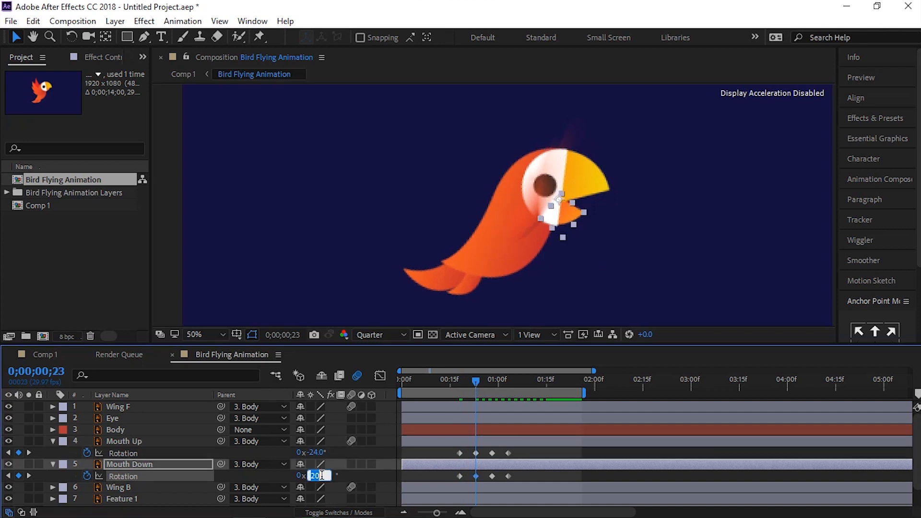
key(Down)
key(Down)
key(Down)
key(Down)
key(Down)
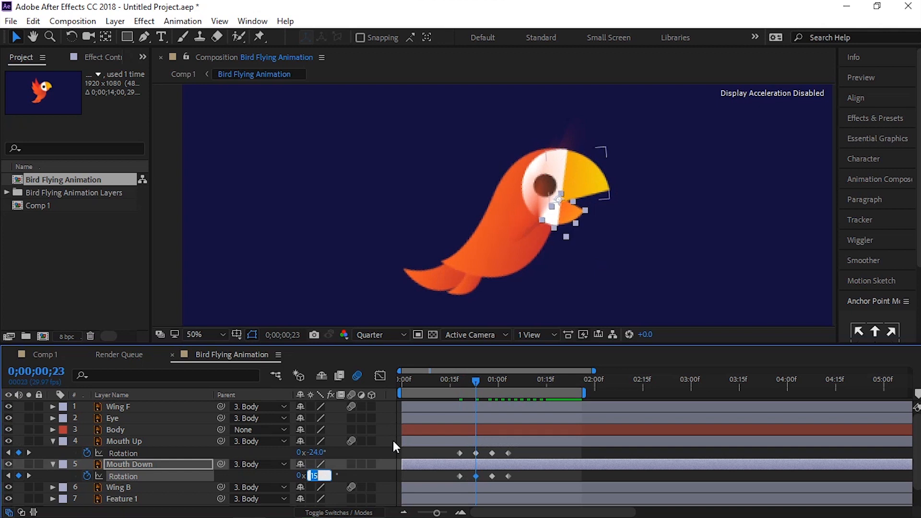
key(Down)
key(Down)
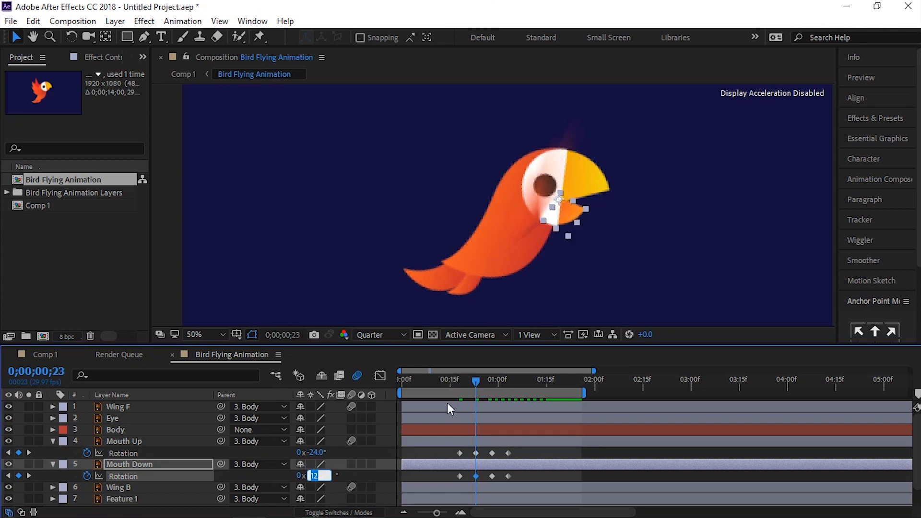
- At 0;00;00;28, replace the Mouth Up and Mouth Down Rotation keyframes with copies of each layer's first Rotation keyframe
drag(487, 381, 494, 383)
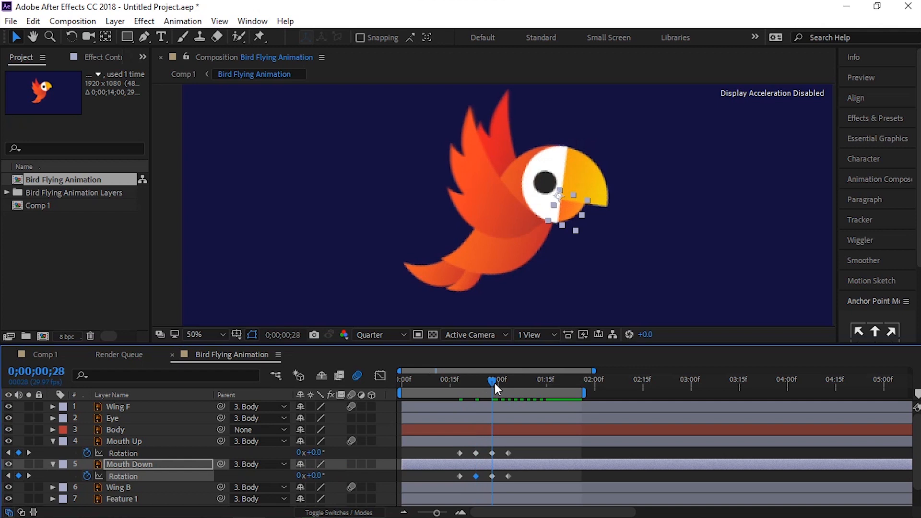
drag(462, 450, 450, 457)
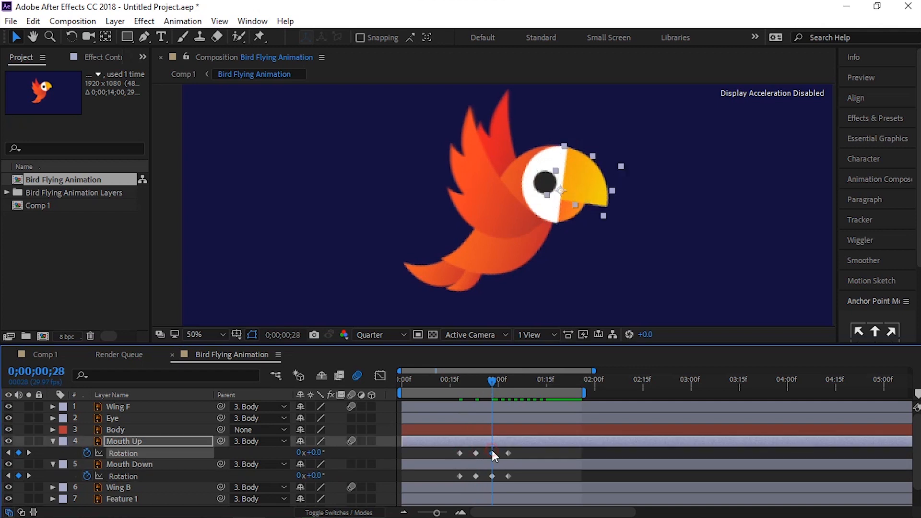
click(491, 452)
key(Delete)
key(ctrl+z)
click(460, 476)
click(492, 476)
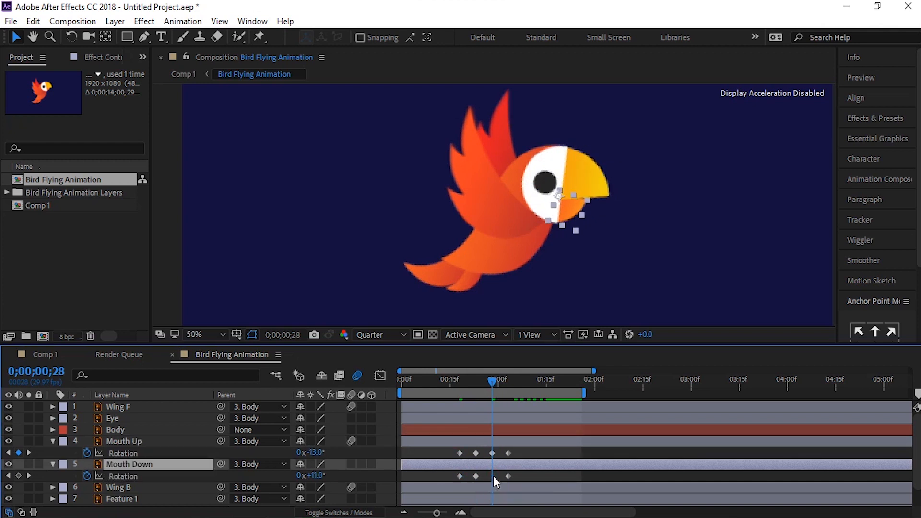
key(k)
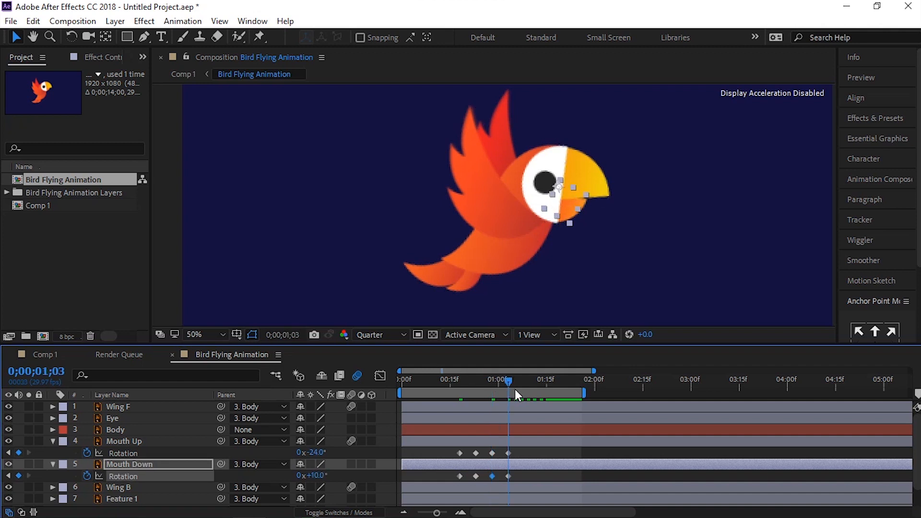
- At 0;00;01;03, replace the Mouth Up and Mouth Down Rotation keyframes with copies of each layer's second Rotation keyframe
click(476, 453)
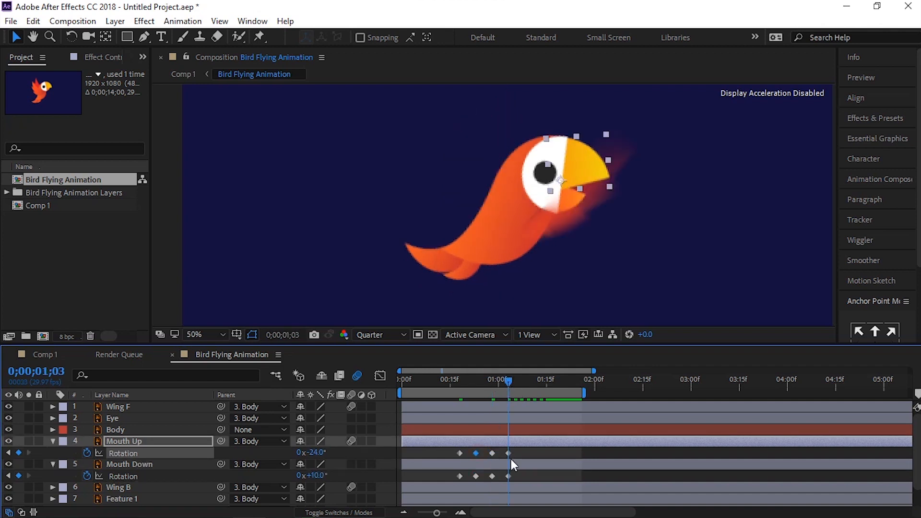
click(507, 454)
key(Delete)
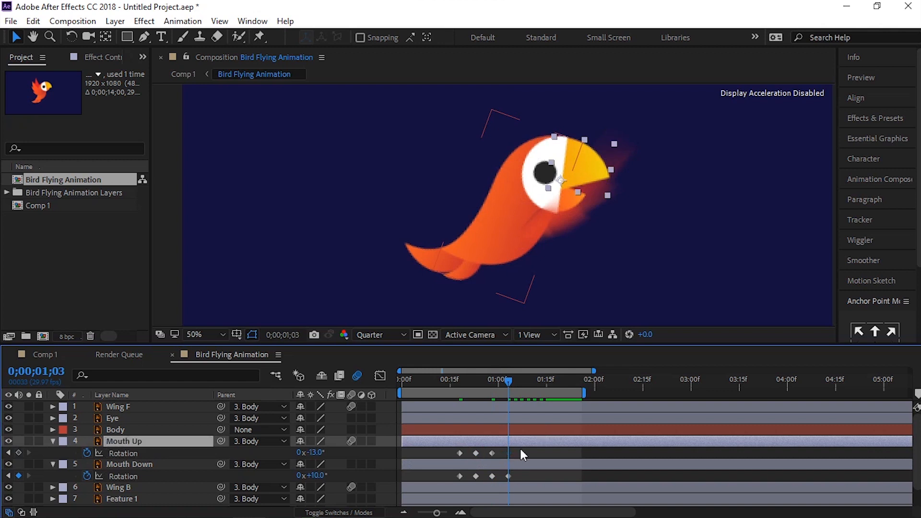
key(ctrl+z)
click(475, 476)
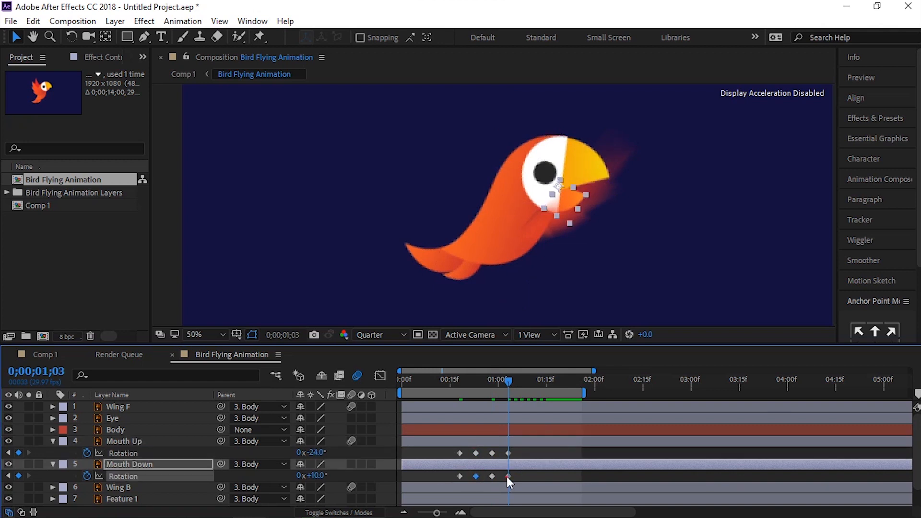
key(KP_Add)
key(KP_Add)
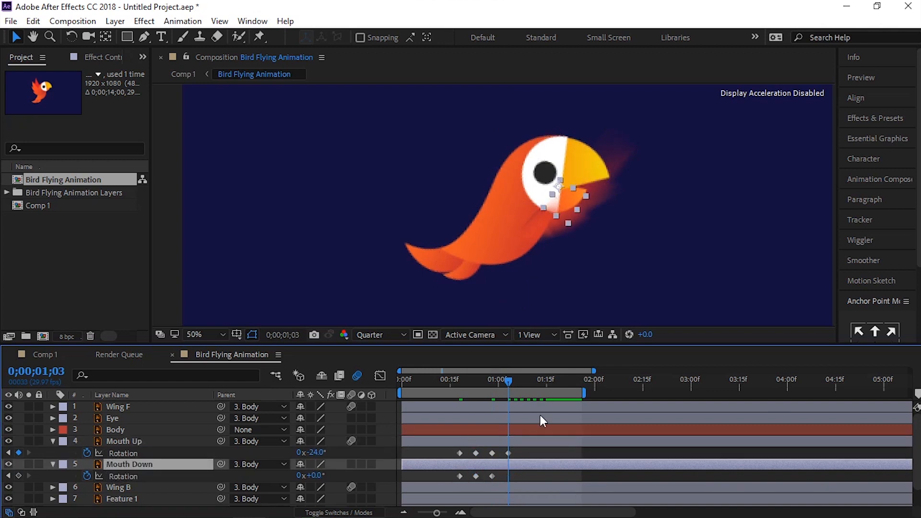
- Paste copies of the third Mouth Up and Mouth Down Rotation keyframes at 0;00;01;08
key(Page_Down)
key(Page_Down)
key(Page_Down)
key(Page_Down)
key(Page_Down)
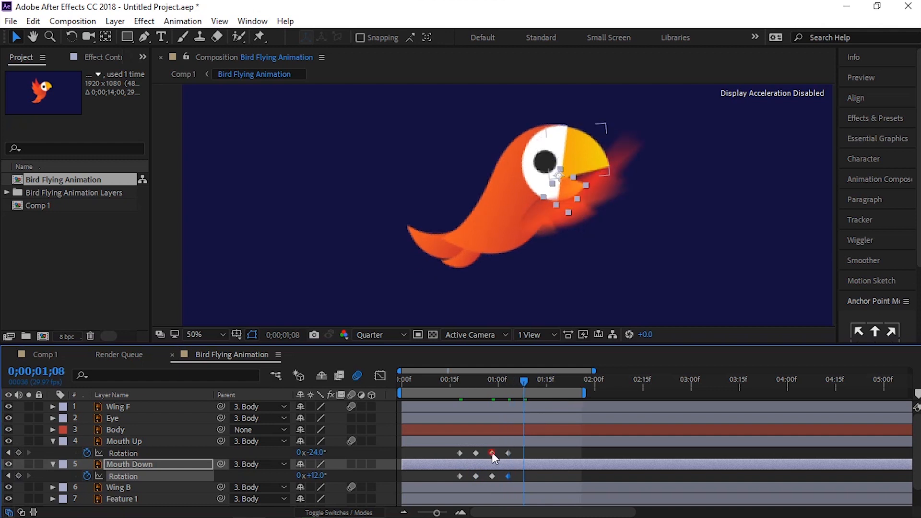
click(492, 452)
key(ctrl+v)
click(492, 476)
key(ctrl+c)
key(ctrl+v)
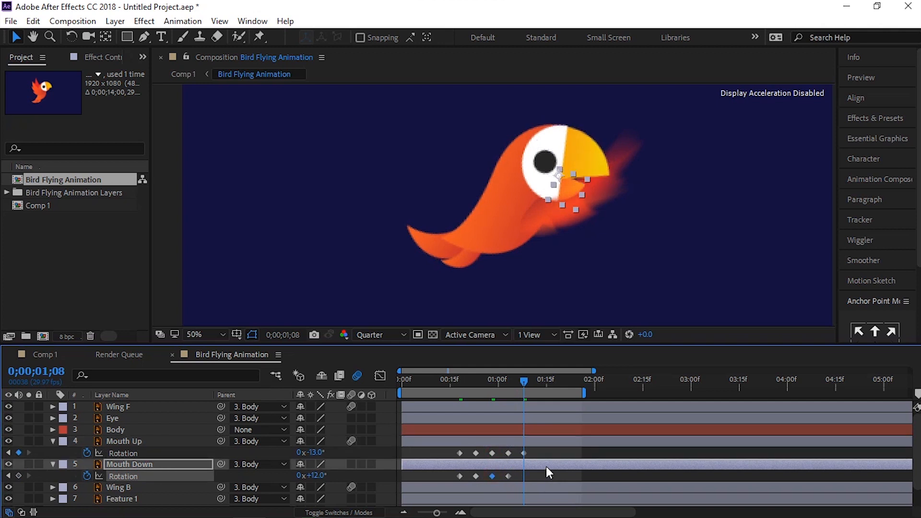
- Apply Easy Ease to all Mouth Up and Mouth Down Rotation keyframes and preview the beak movement
drag(543, 450, 460, 472)
right_click(459, 474)
mouse_move(472, 465)
click(686, 375)
key(space)
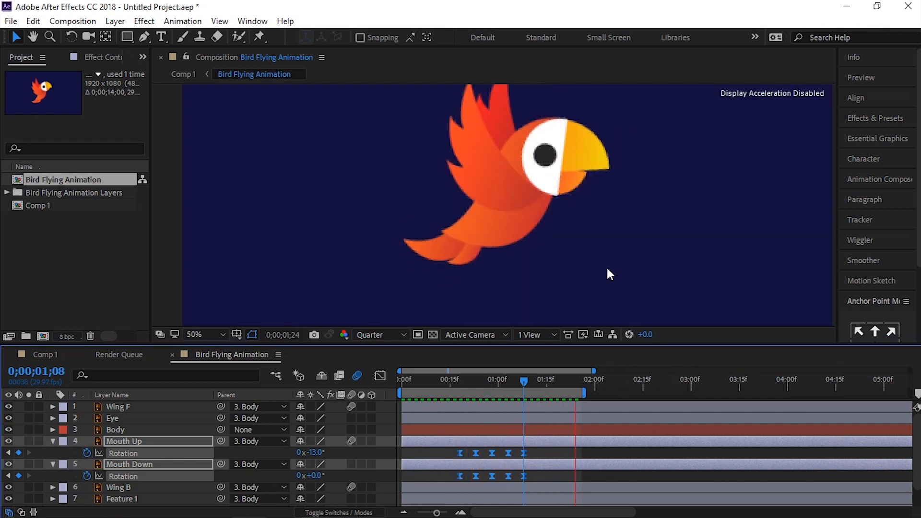
key(space)
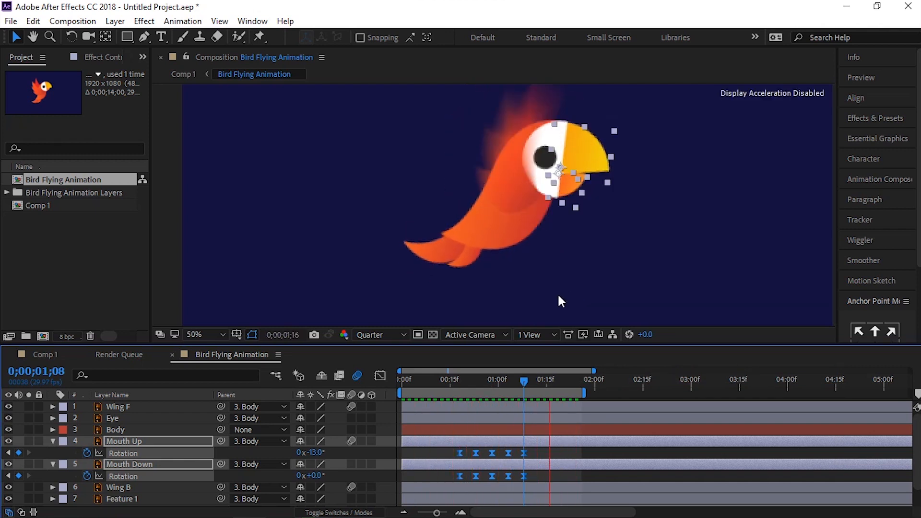
- Add a Scale keyframe to the Eye layer at 0;00;01;24 and advance to 0;00;02;04
click(120, 419)
key(s)
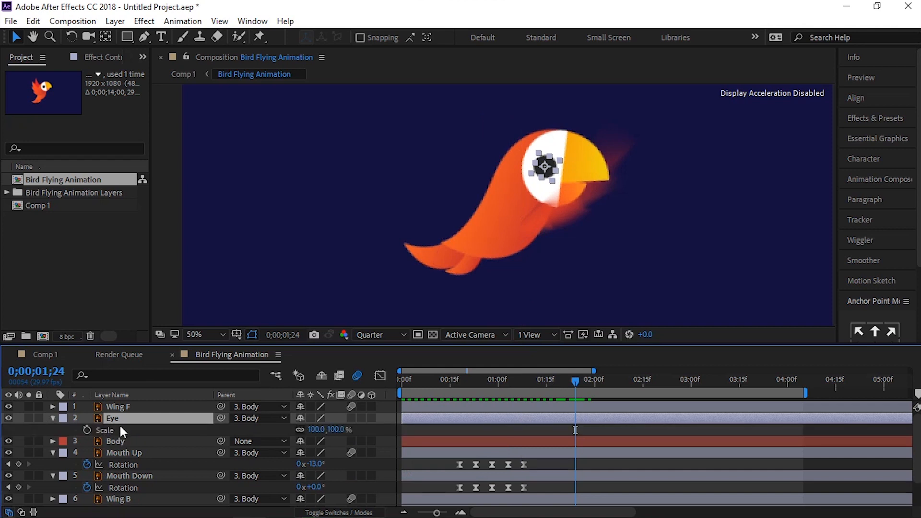
click(86, 429)
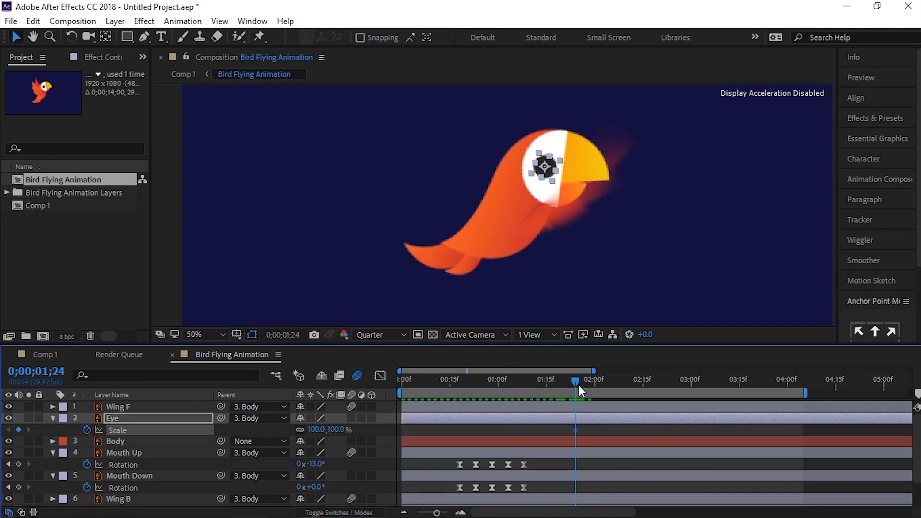
key(shift+Page_Down)
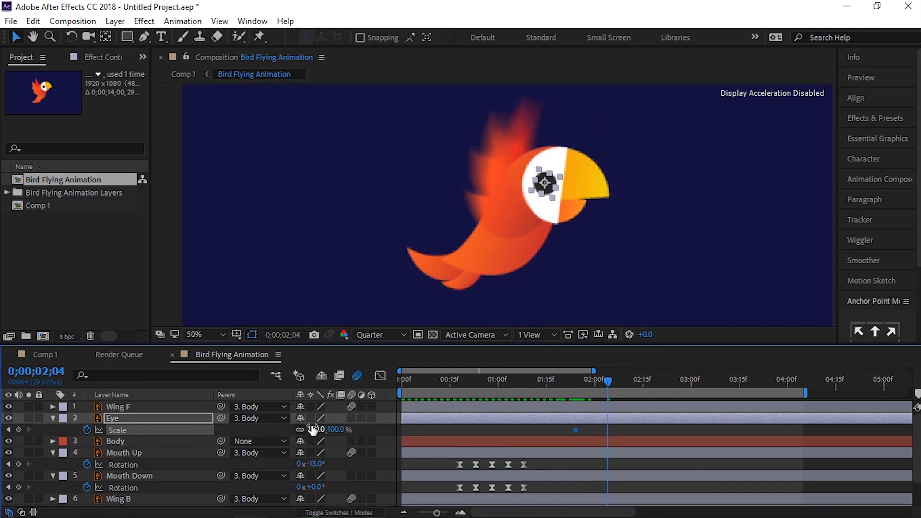
- Try setting the Eye's horizontal Scale to 10% and undo it
click(317, 429)
text(10)
key(Return)
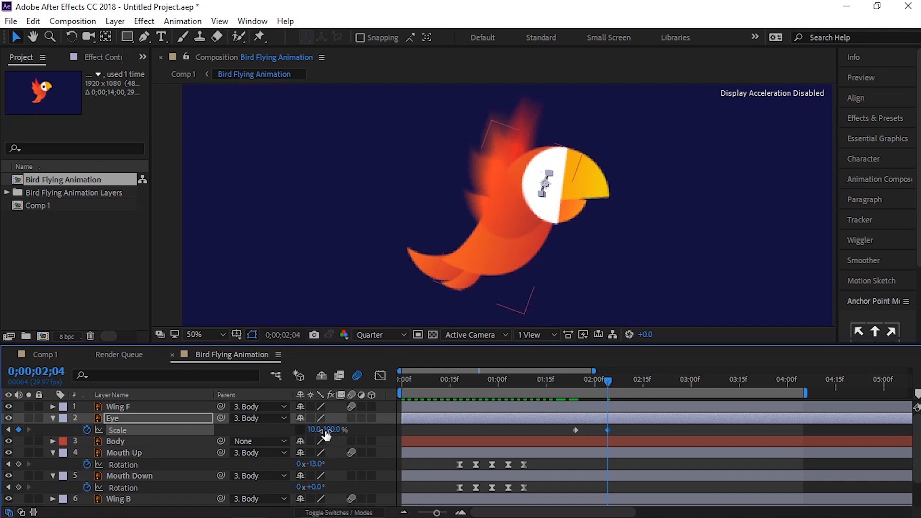
key(ctrl+z)
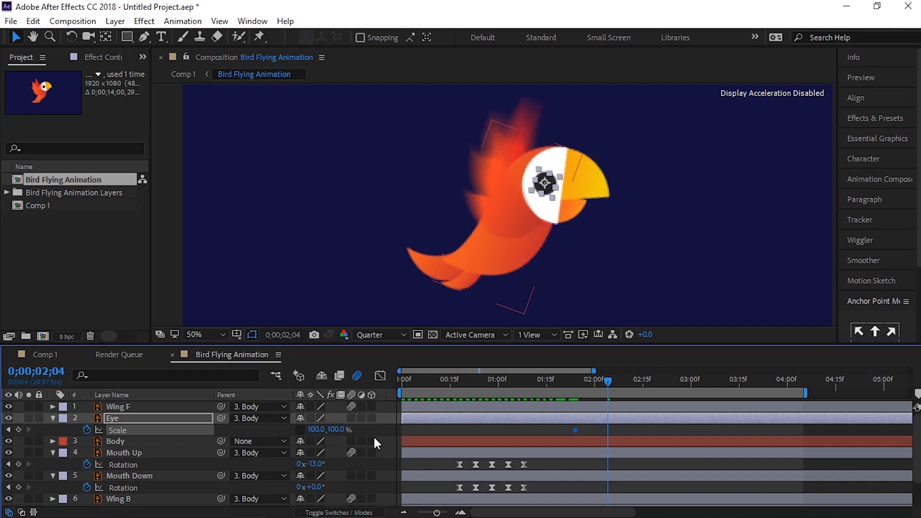
- With the Eye's Scale proportions unlinked, set its vertical Scale to 10% at 0;00;02;04
click(338, 429)
text(10)
key(Return)
click(598, 272)
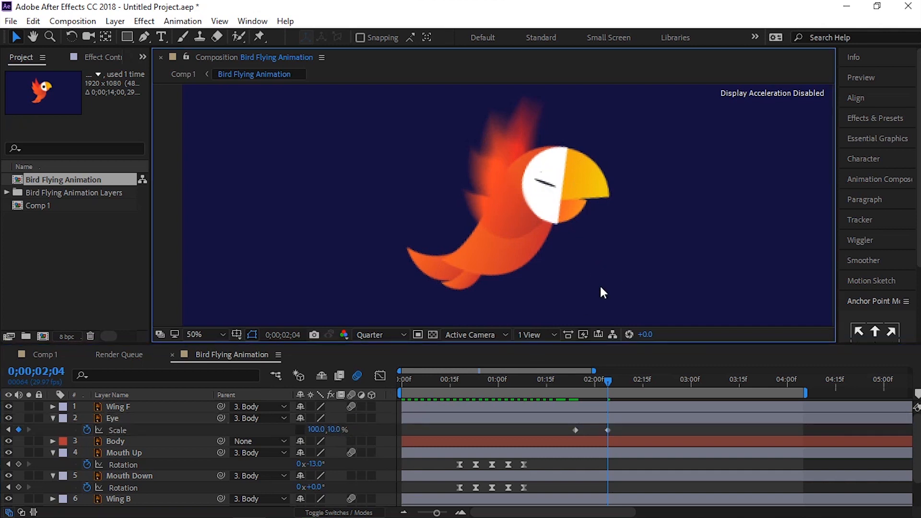
- Paste a copy of the Eye's first Scale keyframe at 0;00;02;14 to reopen the eye
key(shift+Page_Down)
click(577, 430)
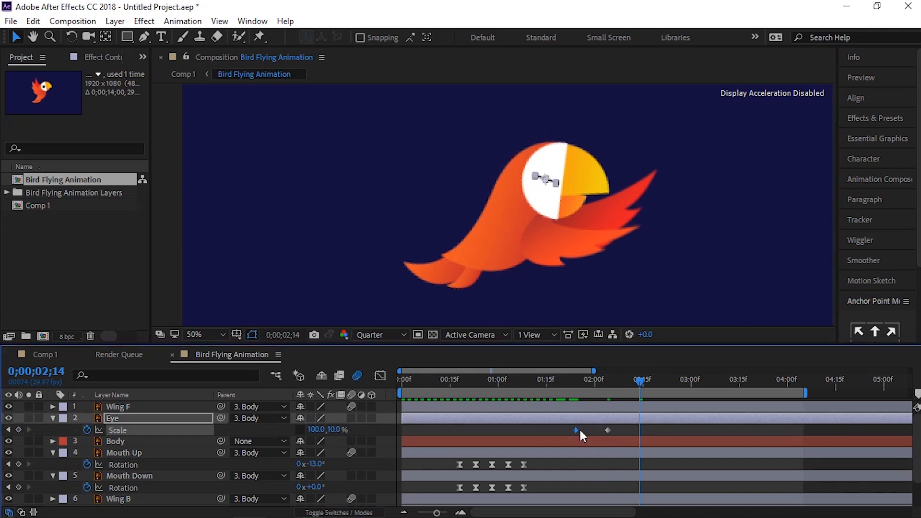
key(ctrl+v)
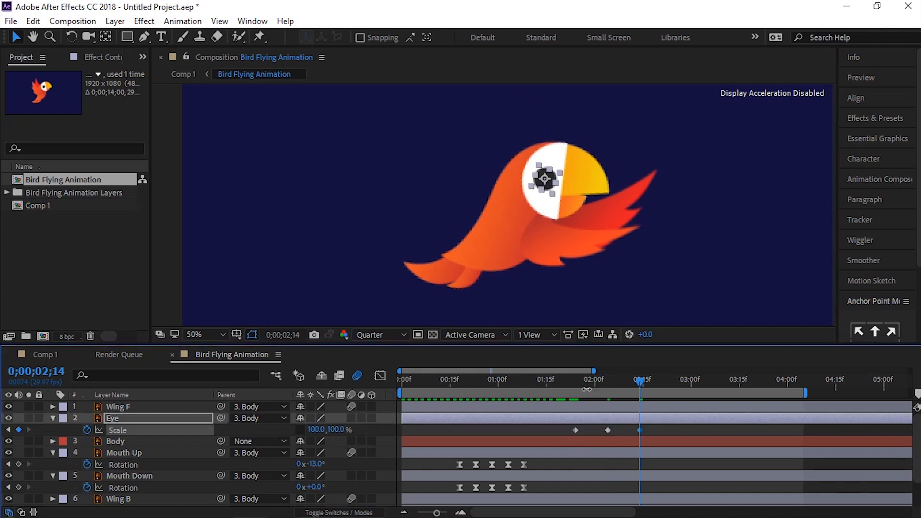
- Limit the work area to the blink, ending it at 0;00;02;17, and preview the eye movement
click(567, 381)
key(b)
click(649, 383)
key(n)
key(space)
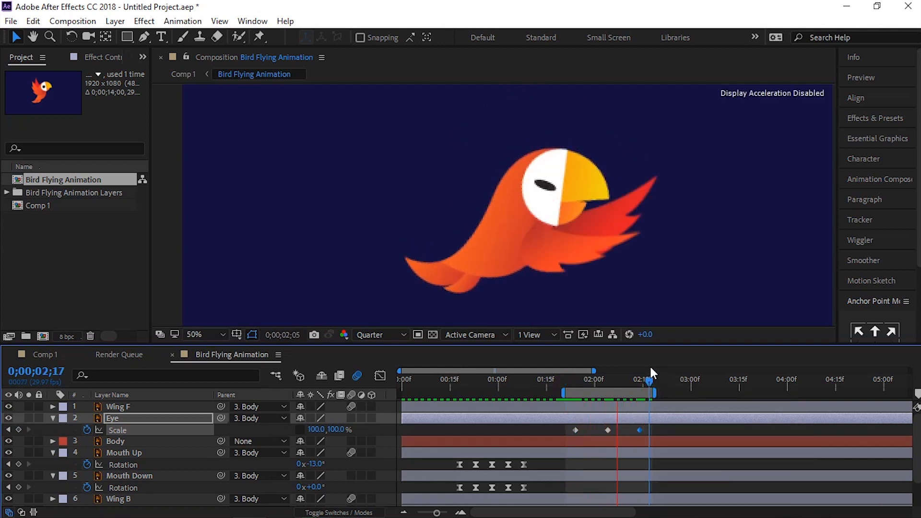
key(space)
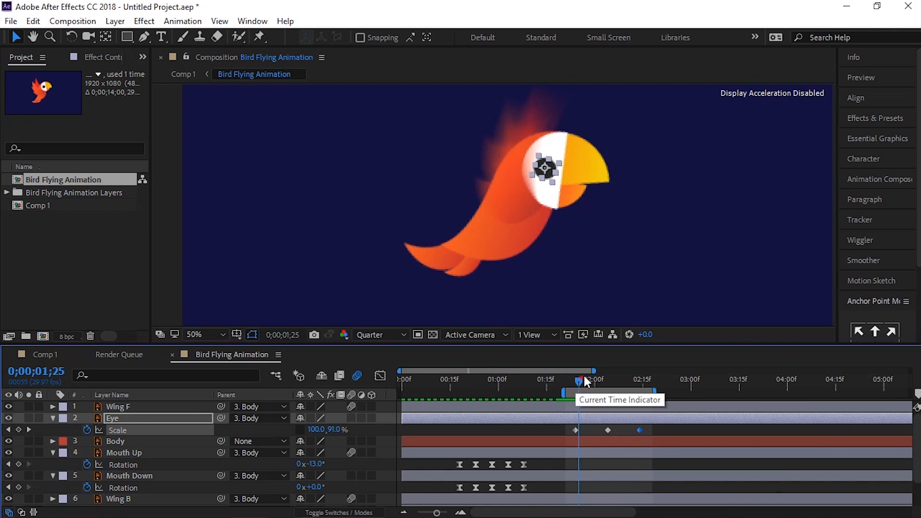
- Set the Eye's vertical Scale to 5% at its middle keyframe, 0;00;02;04
drag(582, 380, 603, 378)
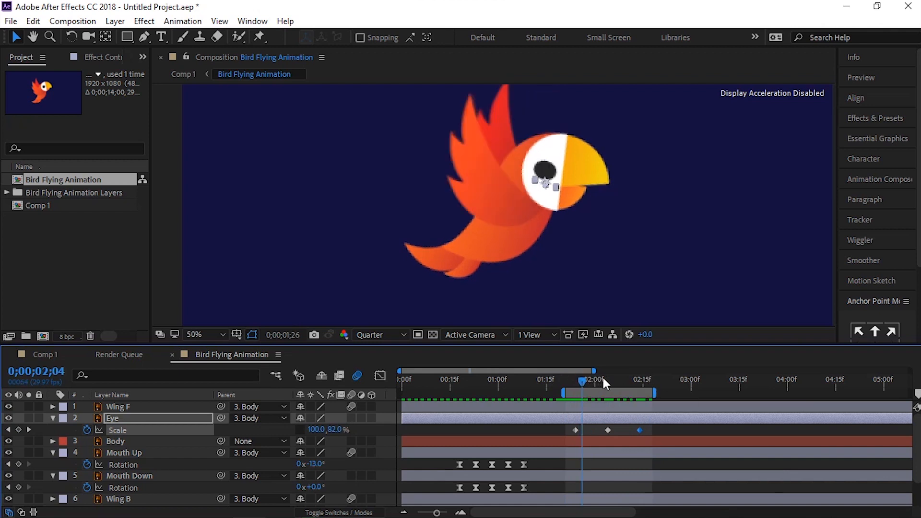
click(336, 430)
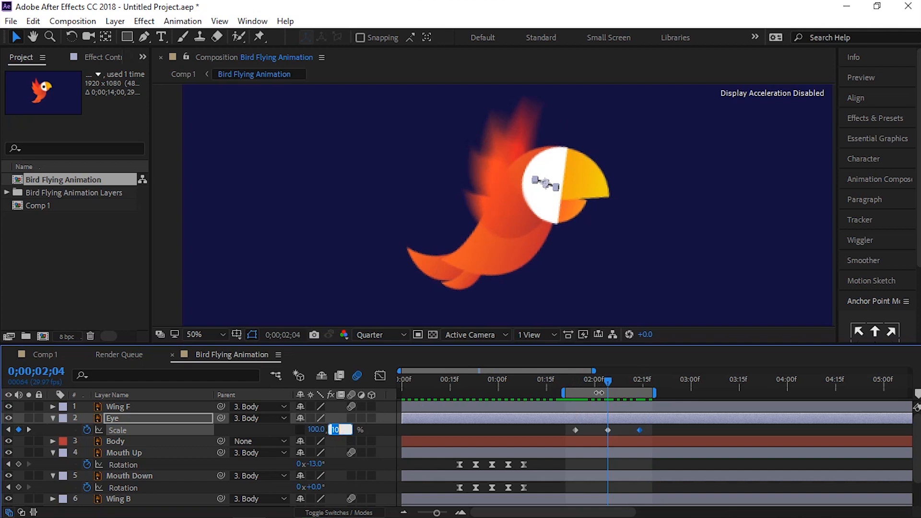
click(607, 429)
click(337, 429)
text(5)
key(Return)
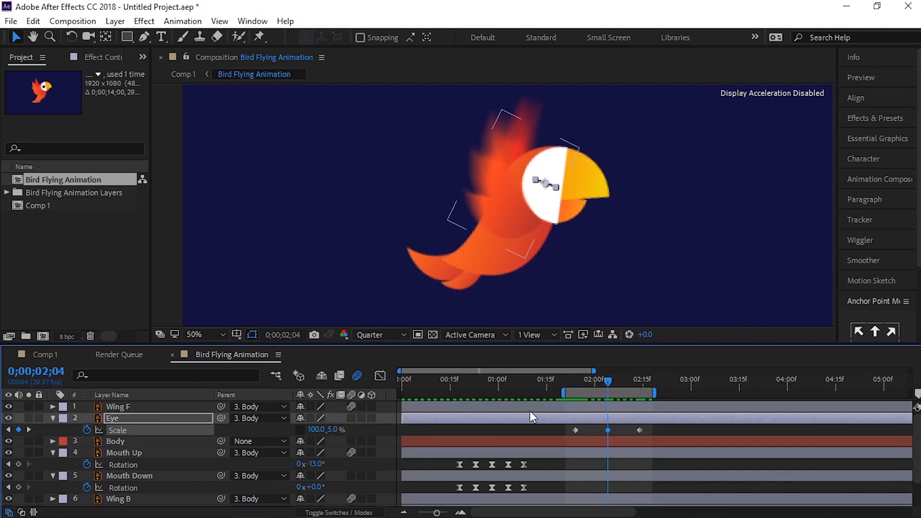
click(617, 274)
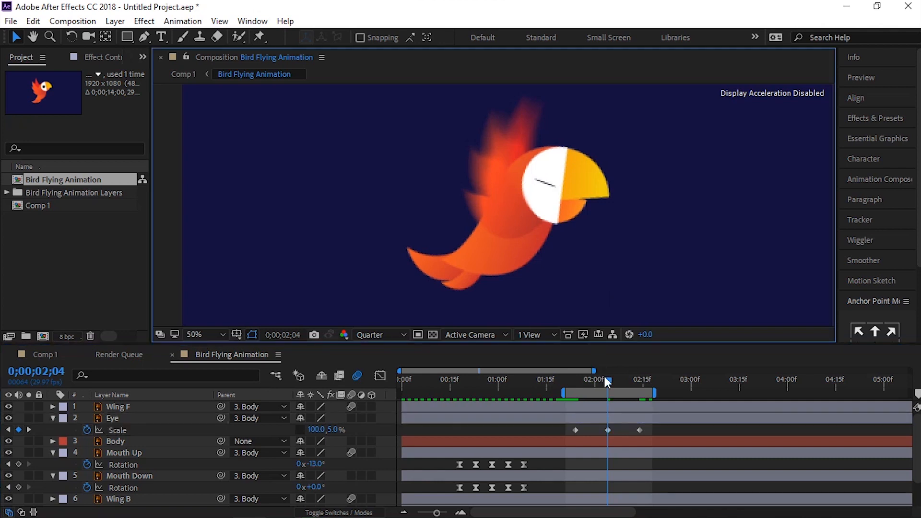
- Apply Easy Ease to the Eye's three Scale keyframes
click(575, 431)
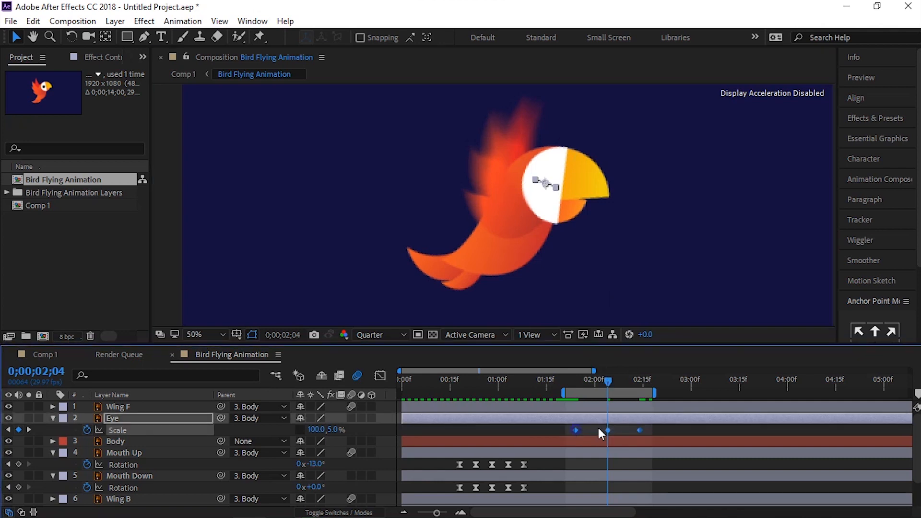
right_click(577, 431)
mouse_move(592, 421)
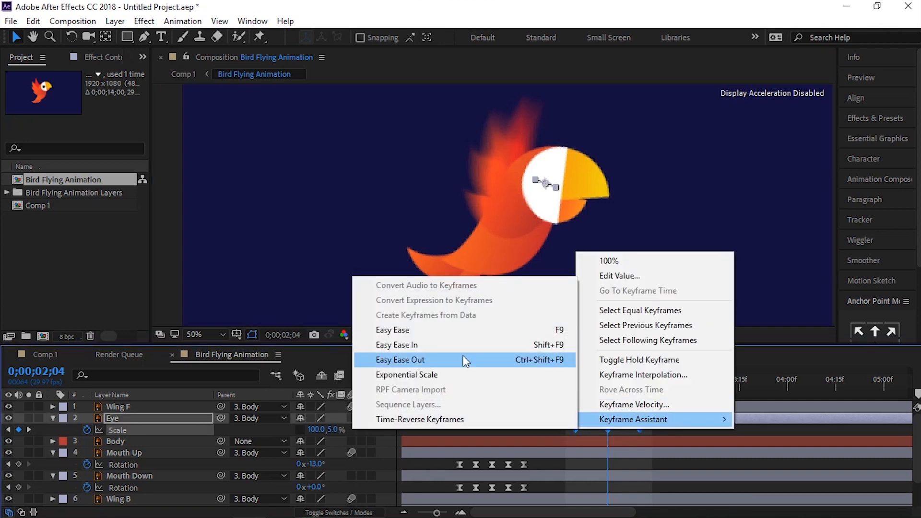
click(424, 330)
- Extend the work area from the composition's start to about 0;00;04;22 and preview the animation in a maximized view
drag(560, 393, 269, 386)
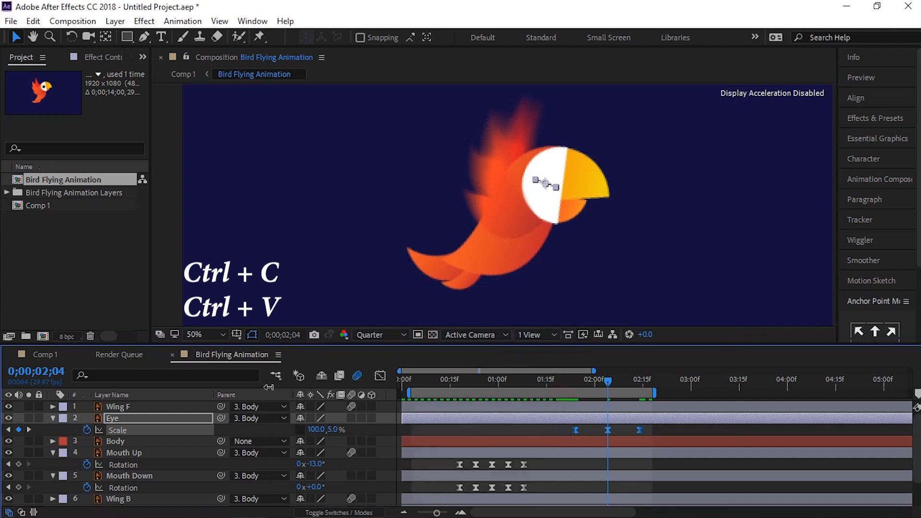
drag(652, 391, 800, 388)
drag(737, 392, 588, 404)
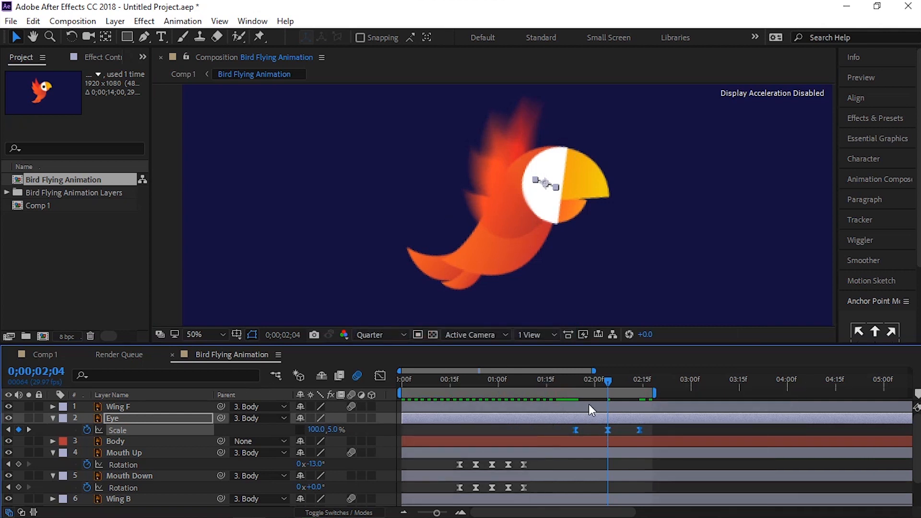
drag(656, 391, 856, 391)
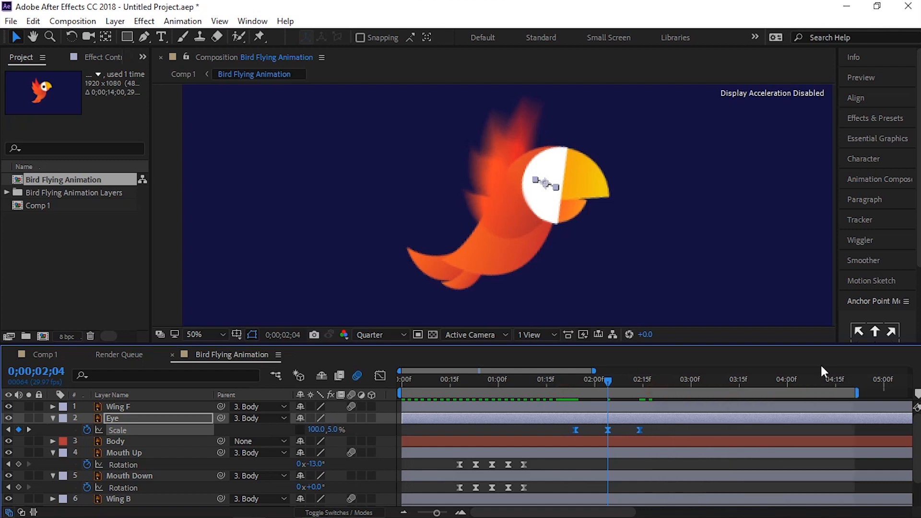
key(space)
key(grave)
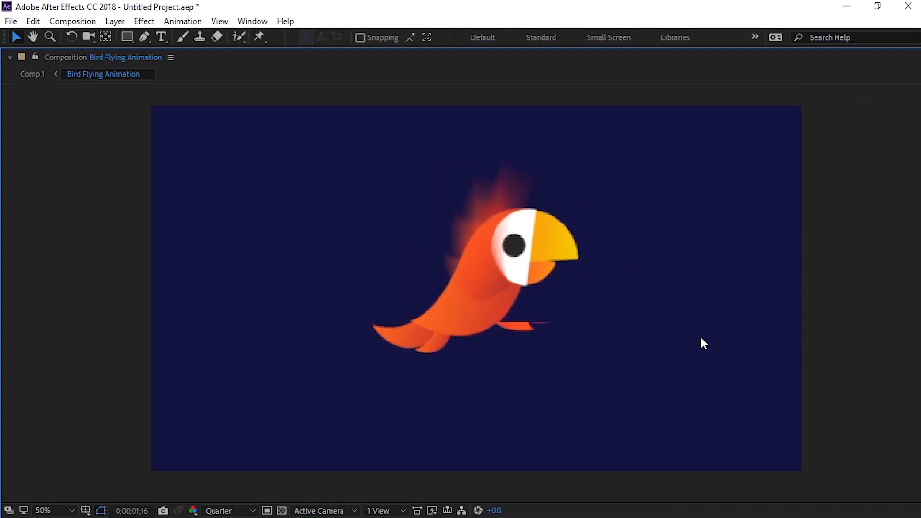
key(space)
key(grave)
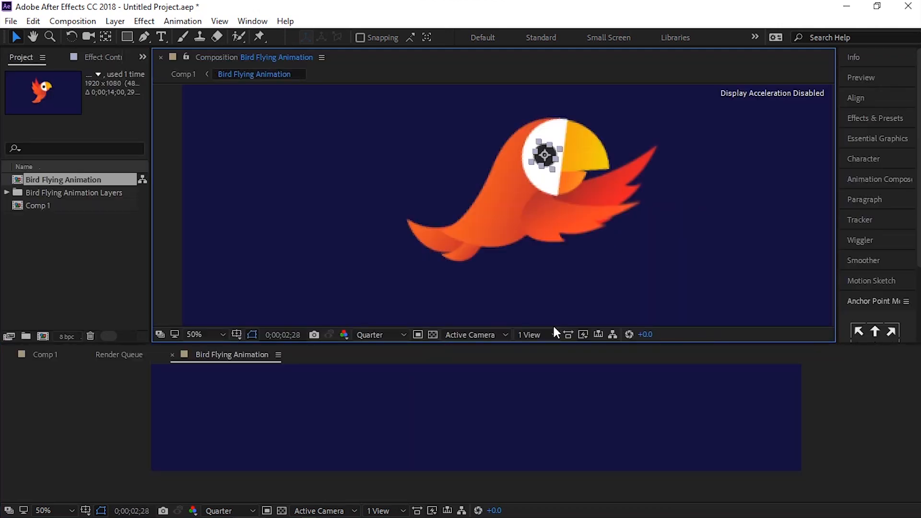
- Paste a copy of the Eye's three blink Scale keyframes at 0;00;03;00 and scrub back to 0;00;02;14
drag(575, 432, 557, 434)
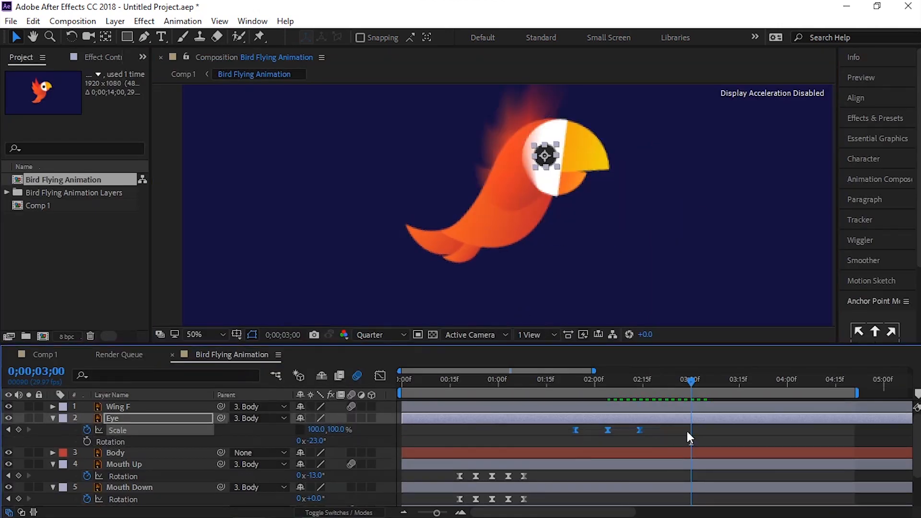
key(ctrl+v)
drag(725, 384, 649, 383)
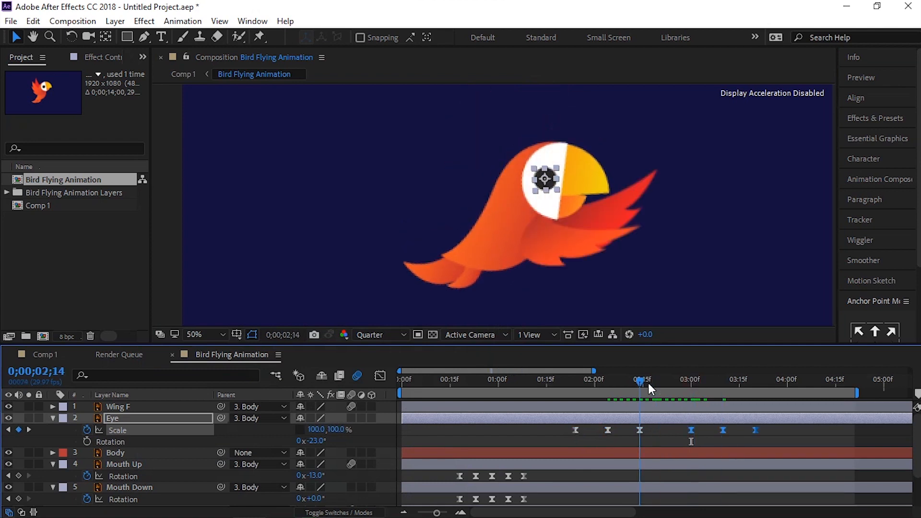
- Paste another copy of the Eye's three blink Scale keyframes at 0;00;04;00 and preview the animation
key(space)
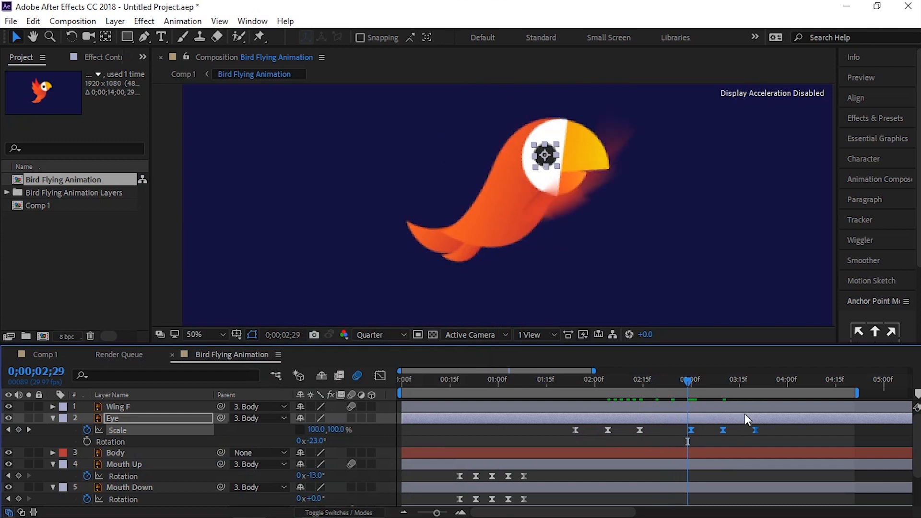
click(762, 374)
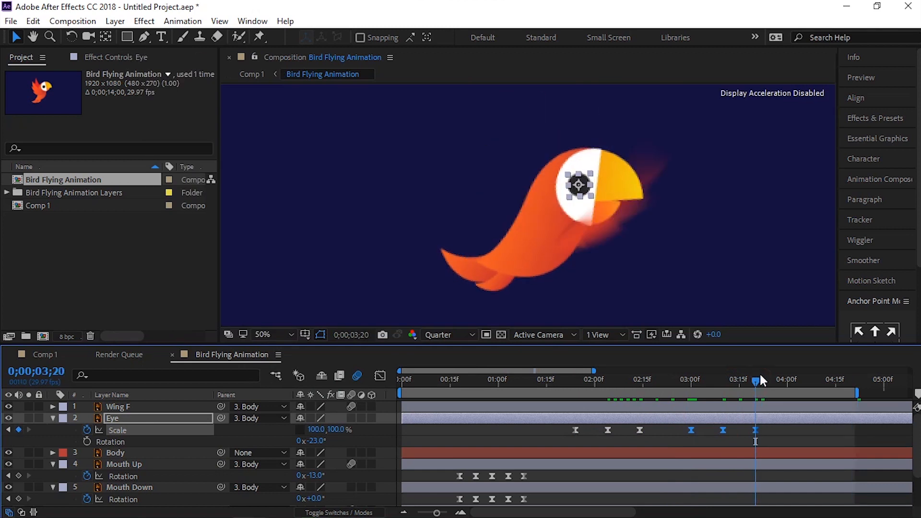
key(shift+Page_Down)
key(ctrl+v)
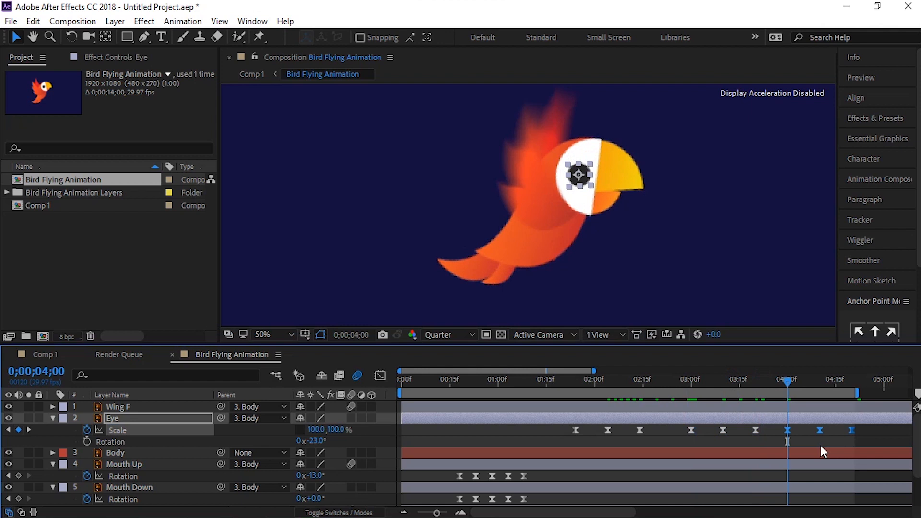
key(space)
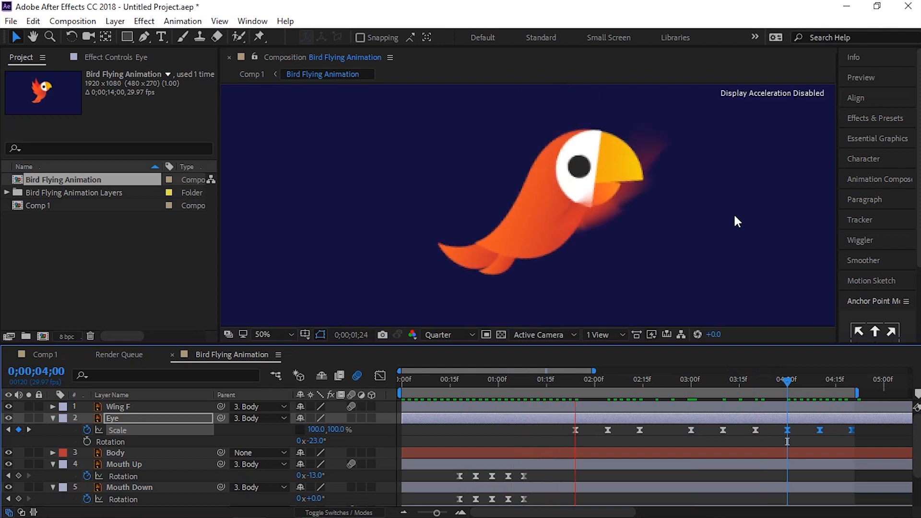
key(space)
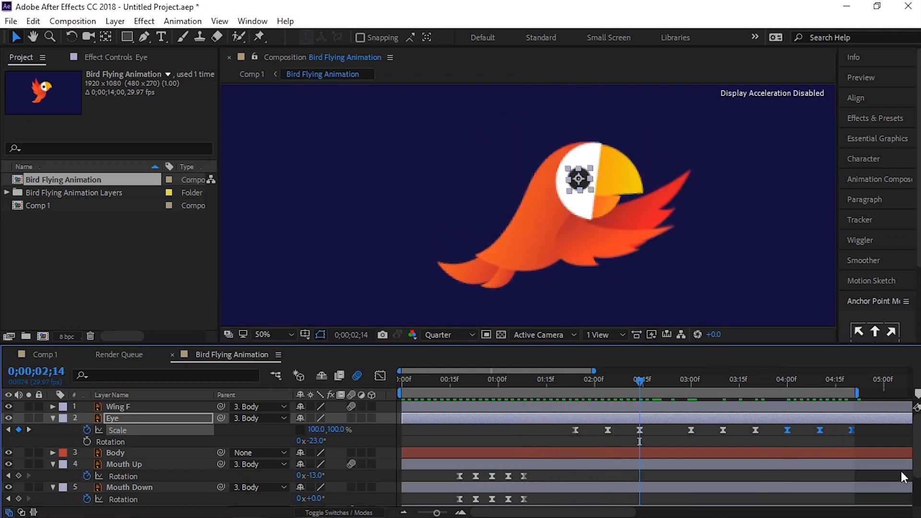
- Shift all nine of the Eye's Scale keyframes earlier so the first sits at about 0;00;01;13, and preview the animation in a maximized view
drag(798, 430, 554, 431)
drag(542, 430, 534, 430)
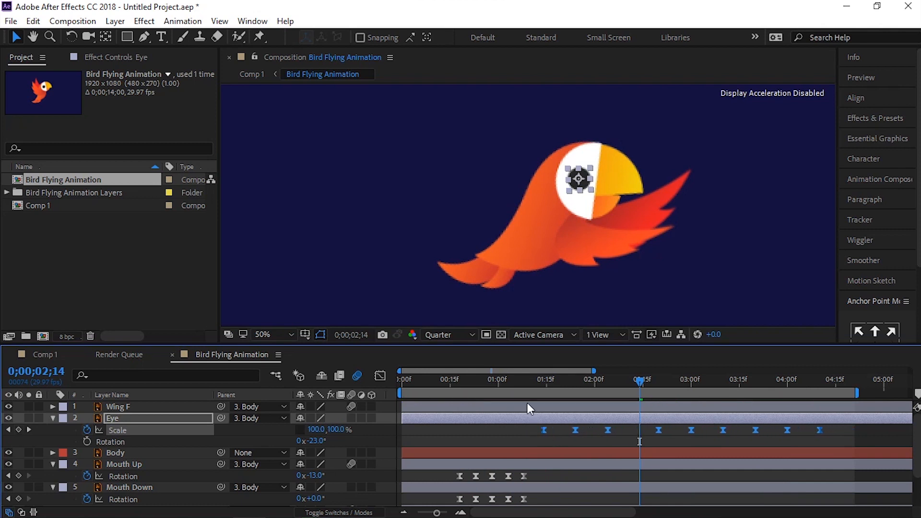
click(516, 379)
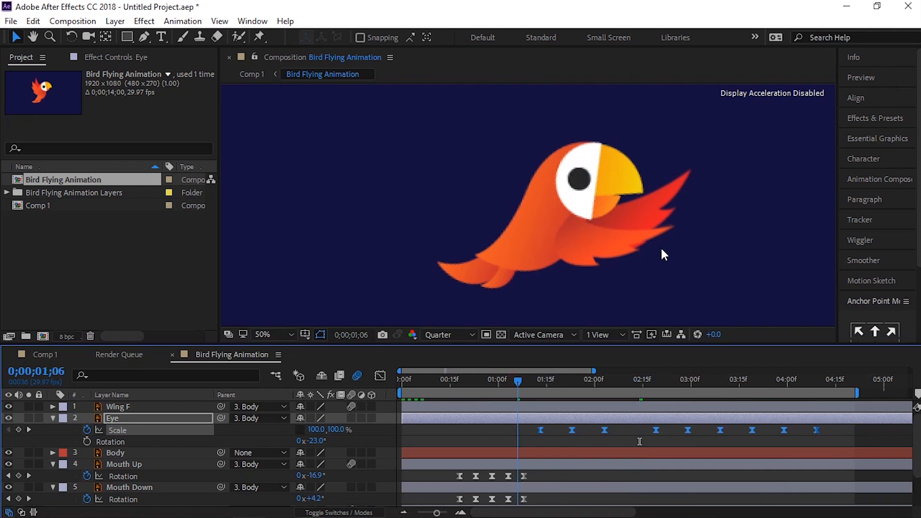
key(grave)
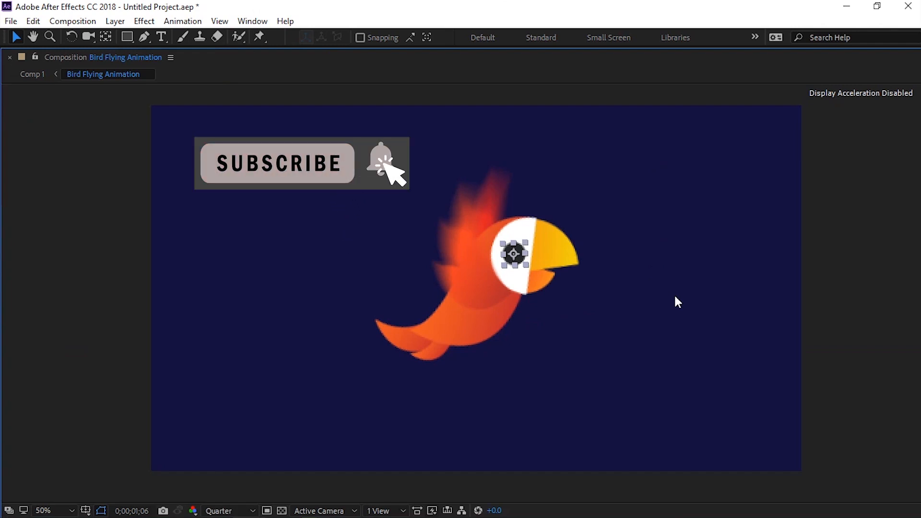
key(space)
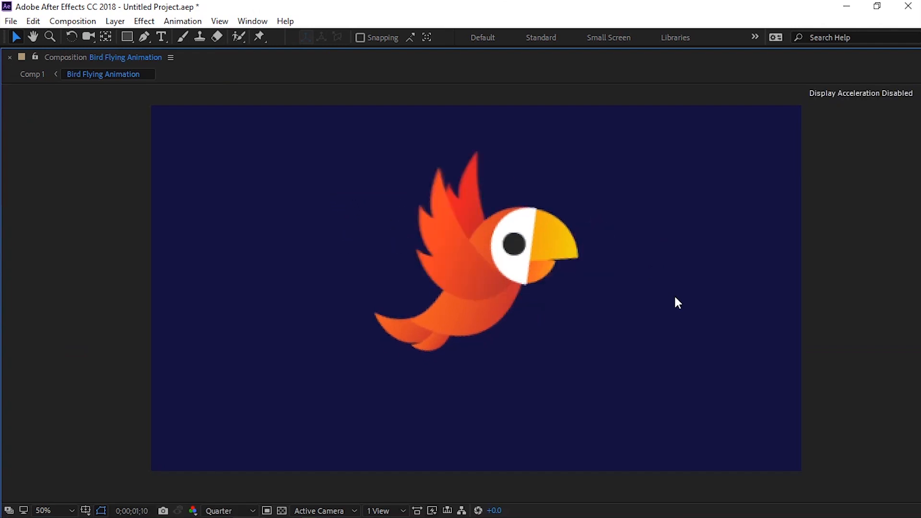